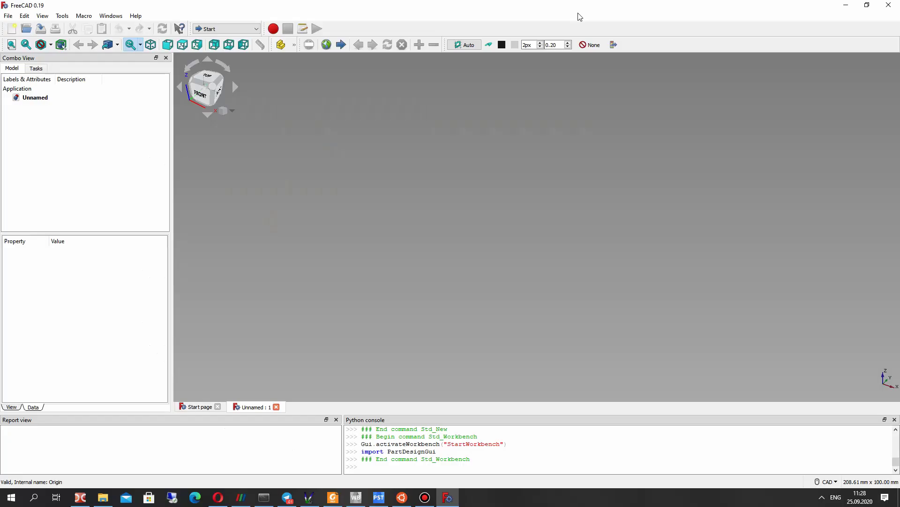
Load Task.JPG into FreeCAD as a reference tab, maximize FreeCAD, and return to Unnamed
left_click_drag(579, 16, 141, 50)
left_click_drag(482, 146, 391, 147)
left_click_drag(491, 130, 169, 245)
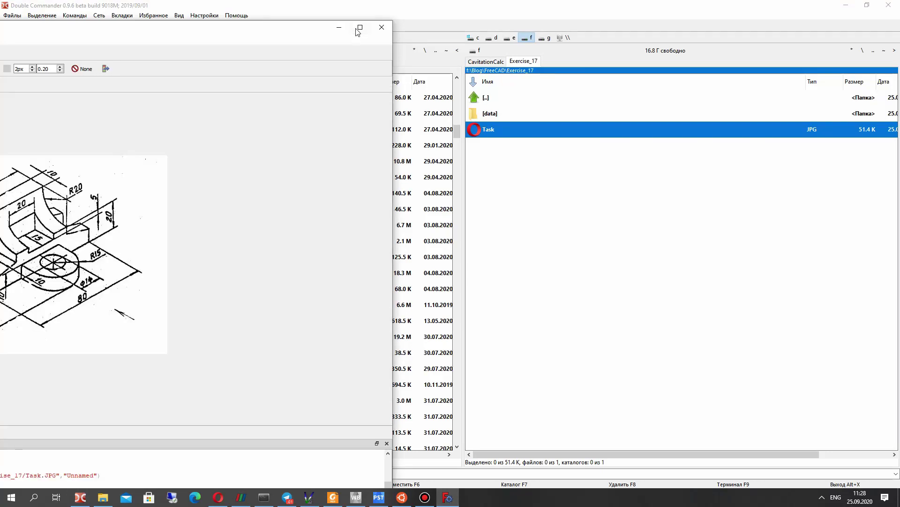
left_click(360, 27)
left_click(257, 406)
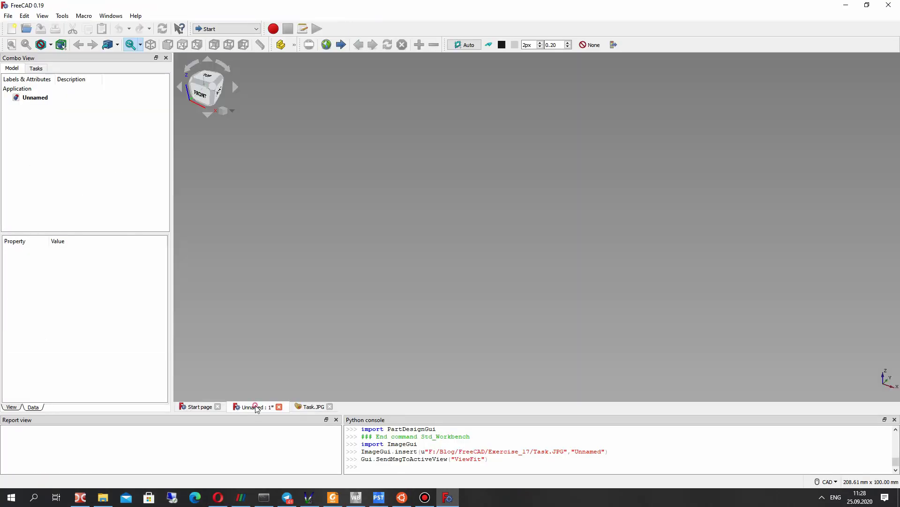
left_click(227, 28)
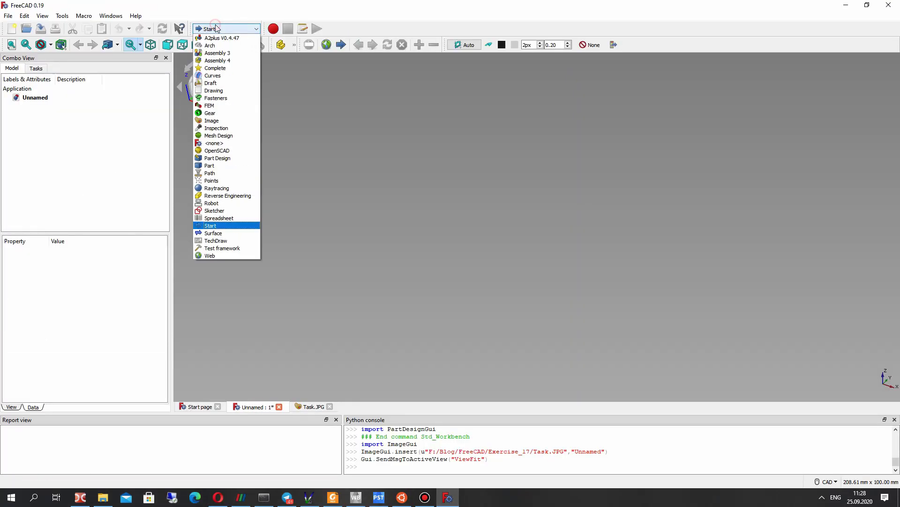
Create a Part Design Body in Unnamed, then review the Task.JPG drawing before returning
left_click(216, 158)
left_click(29, 99)
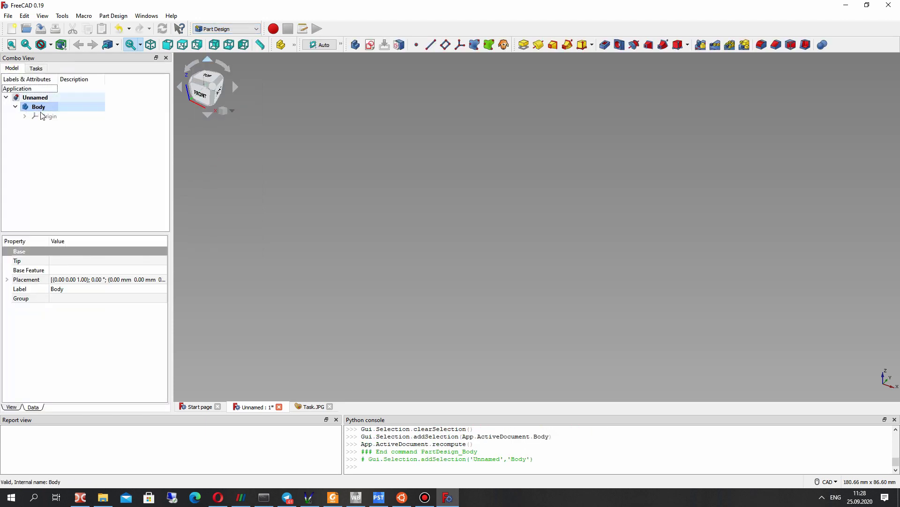
left_click(310, 406)
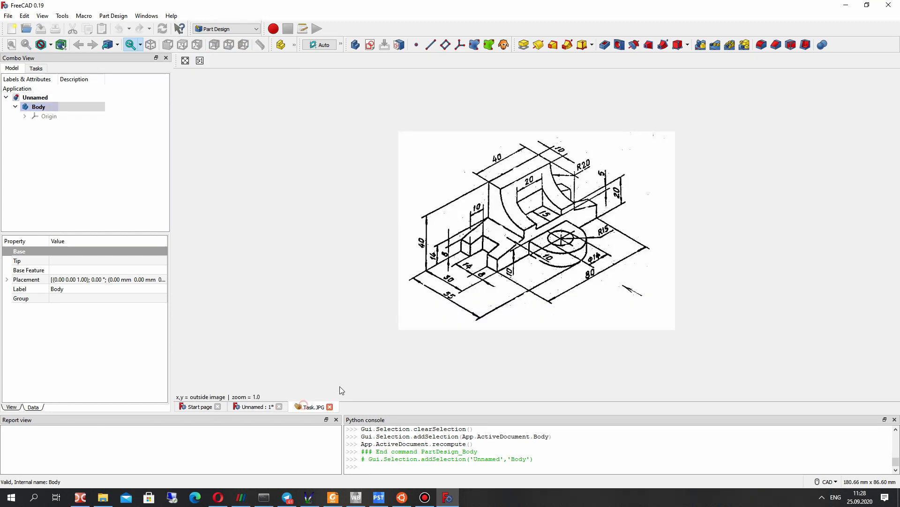
scroll(571, 203, "up", 5)
scroll(571, 203, "down", 5)
scroll(563, 200, "up", 2)
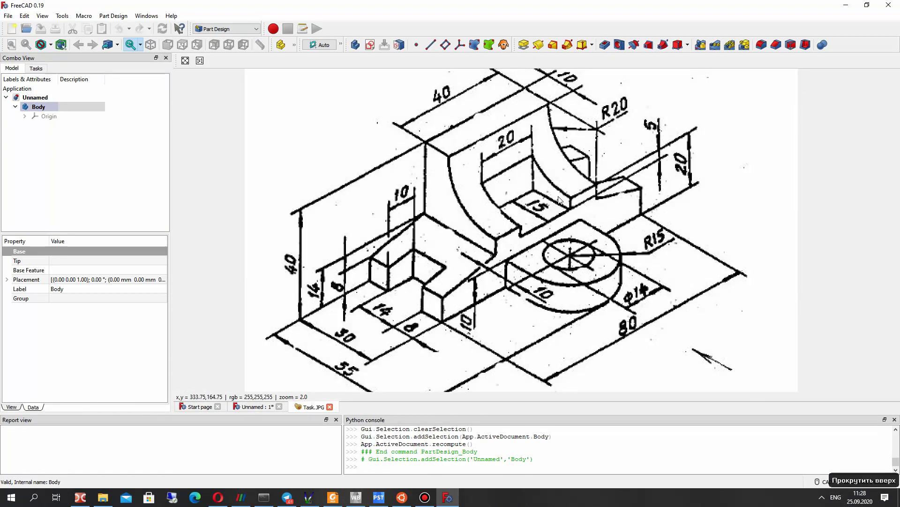
scroll(482, 141, "down", 2)
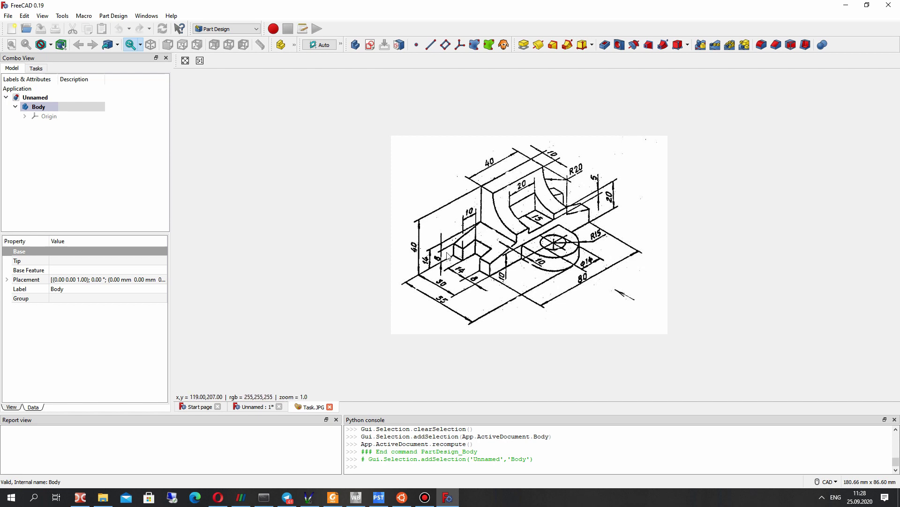
left_click(255, 406)
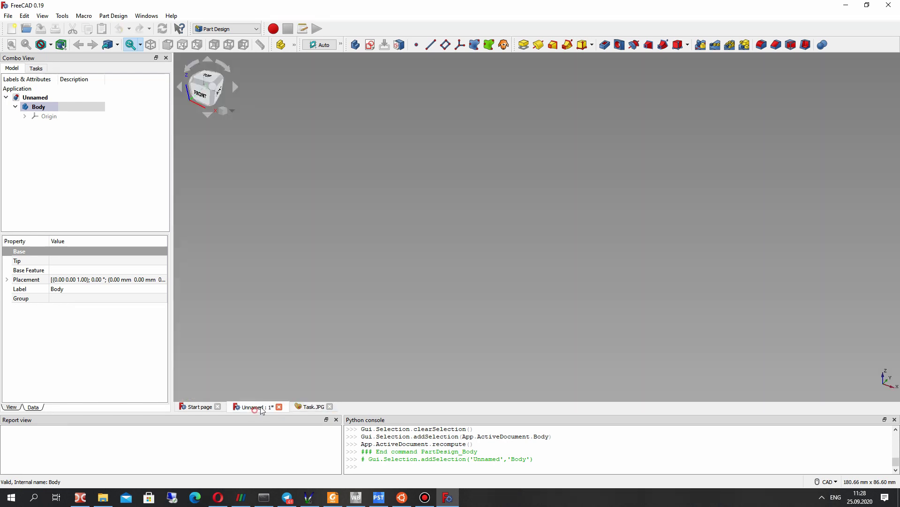
Create a sketch on XZ_Plane and compare the empty sketch against Task.JPG
left_click(370, 45)
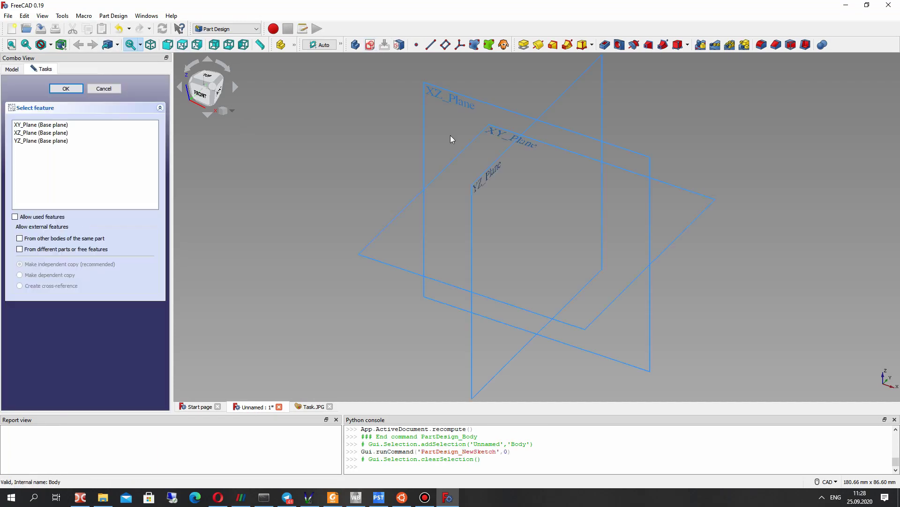
left_click(432, 91)
left_click(80, 89)
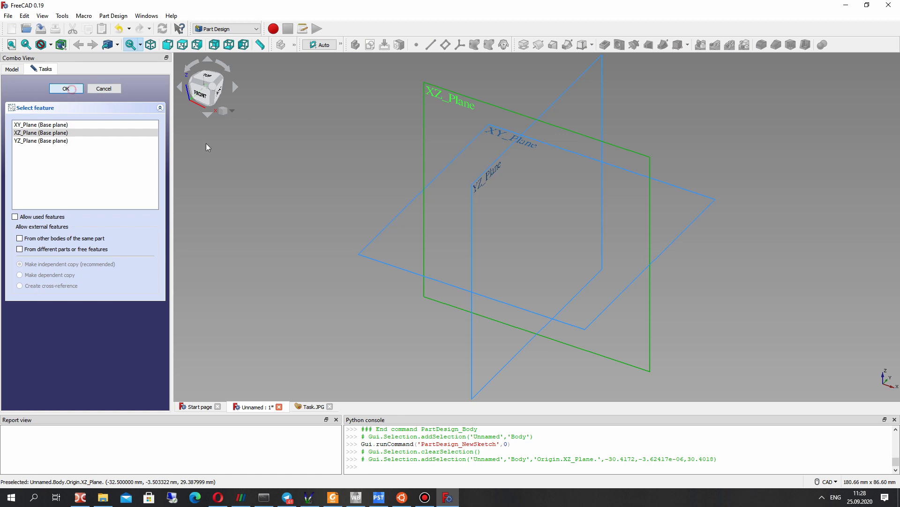
middle_click_drag(587, 206, 520, 262)
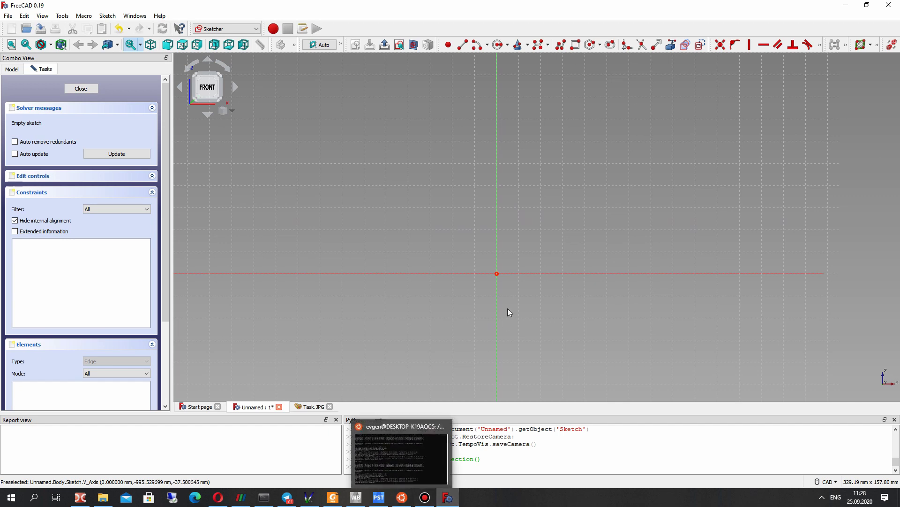
left_click(312, 406)
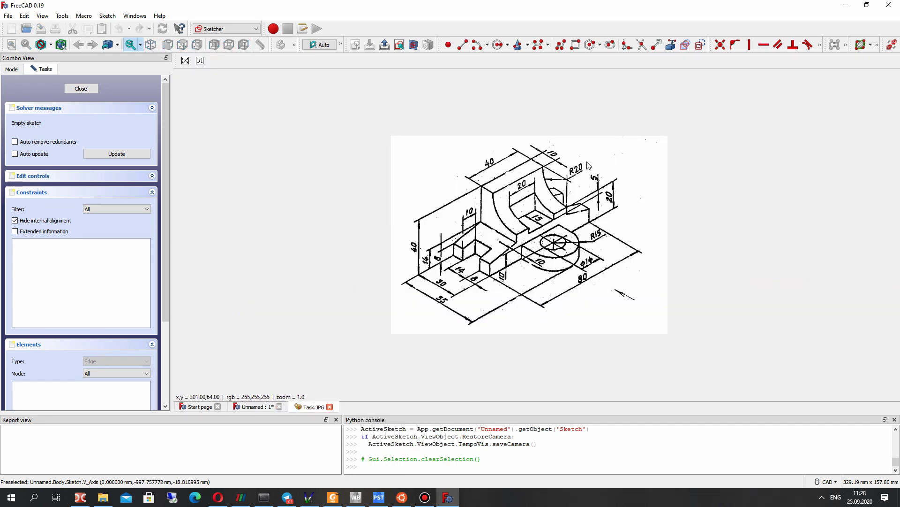
left_click(254, 407)
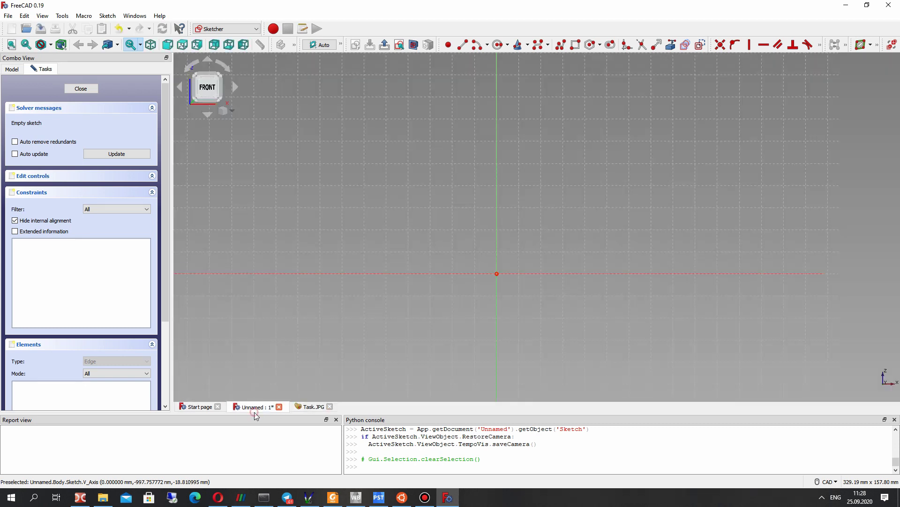
left_click(303, 408)
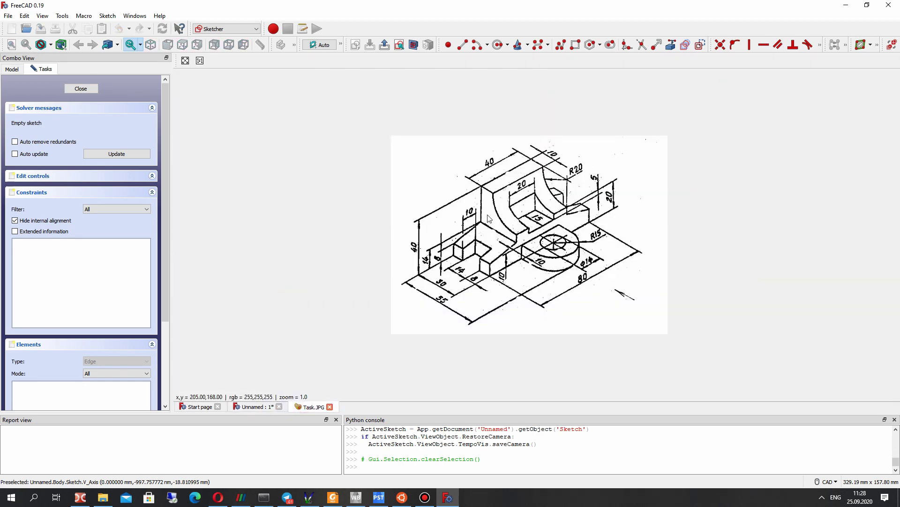
left_click(257, 407)
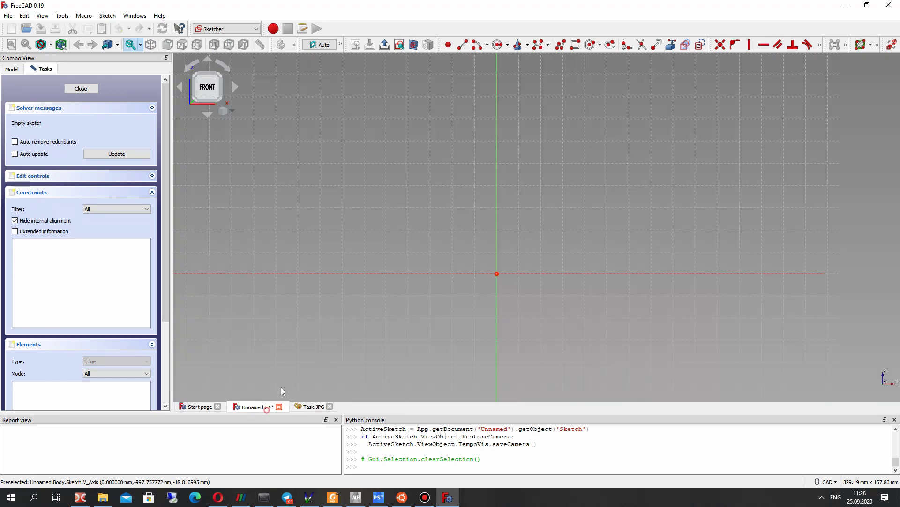
Draw the bottom line from the origin along the horizontal axis, checking Task.JPG
left_click(463, 45)
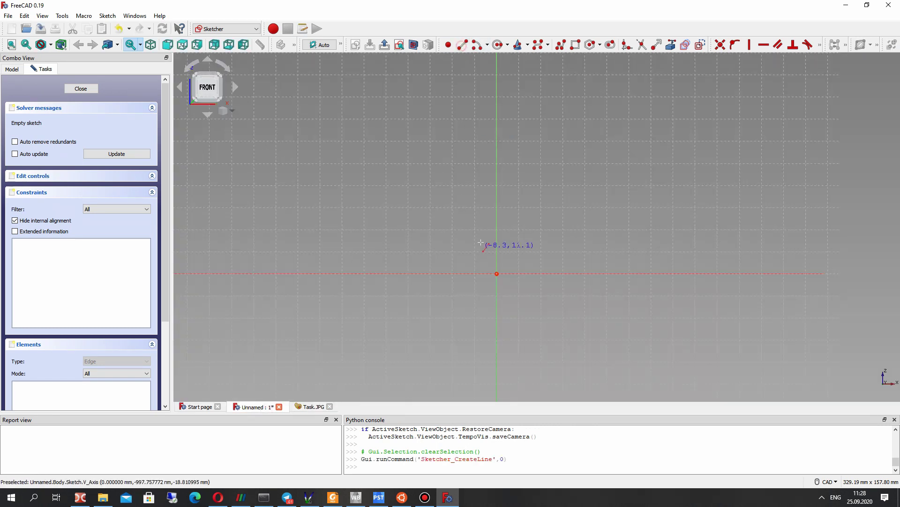
left_click(497, 272)
left_click(745, 271)
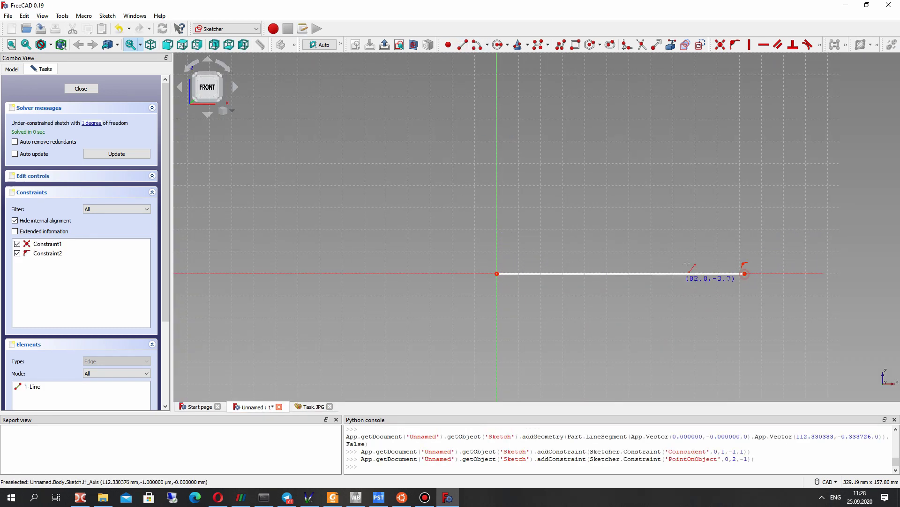
scroll(443, 296, "down", 2)
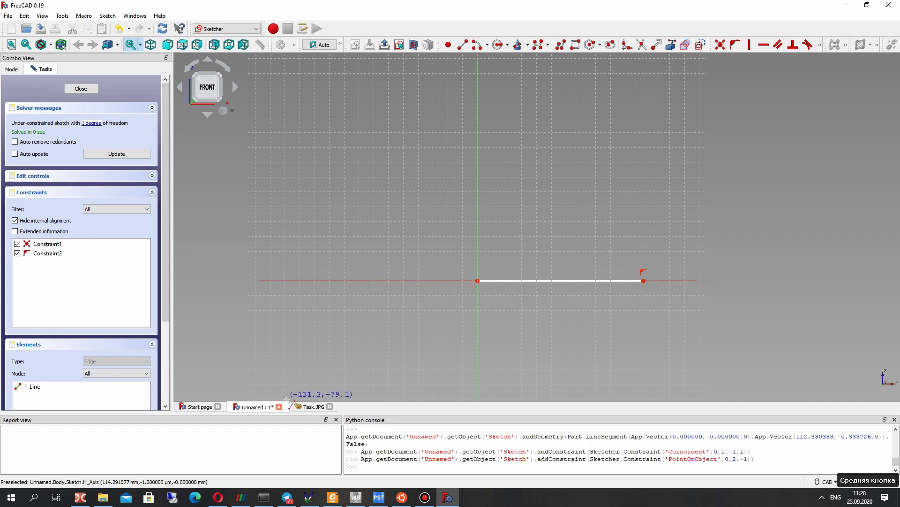
left_click(310, 407)
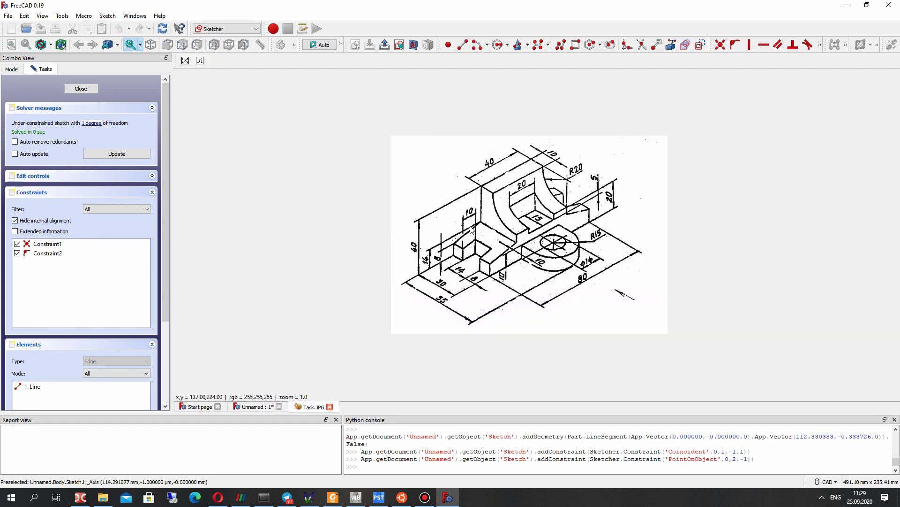
left_click(260, 406)
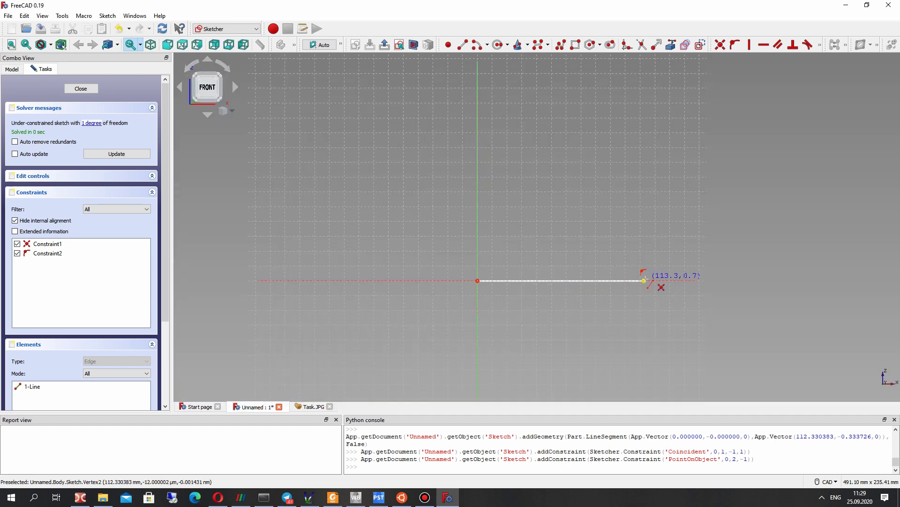
Add the short vertical, slanted, tall vertical and top lines ending on the vertical axis
left_click(644, 280)
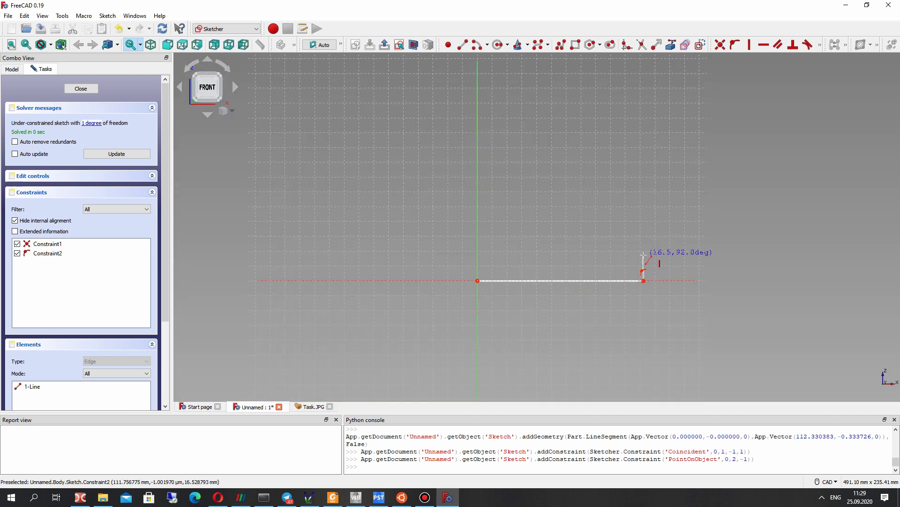
left_click(643, 254)
left_click(643, 254)
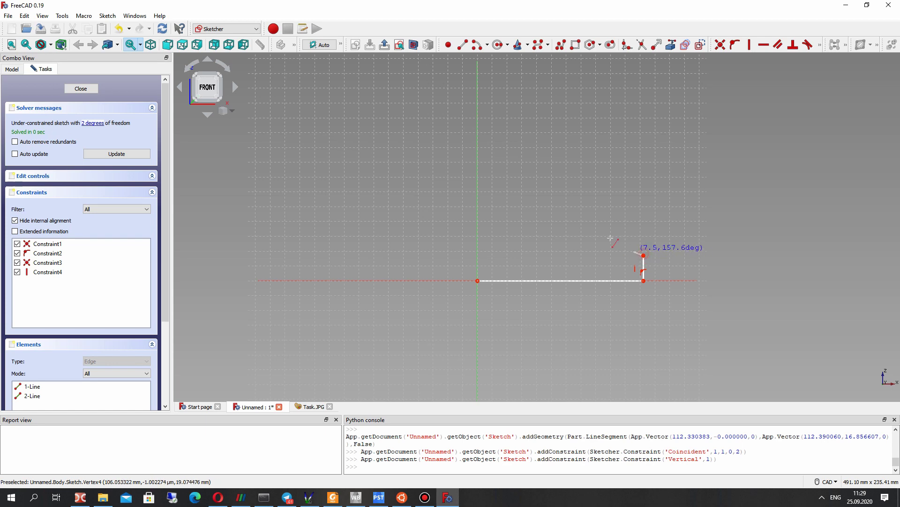
left_click(599, 234)
left_click(598, 234)
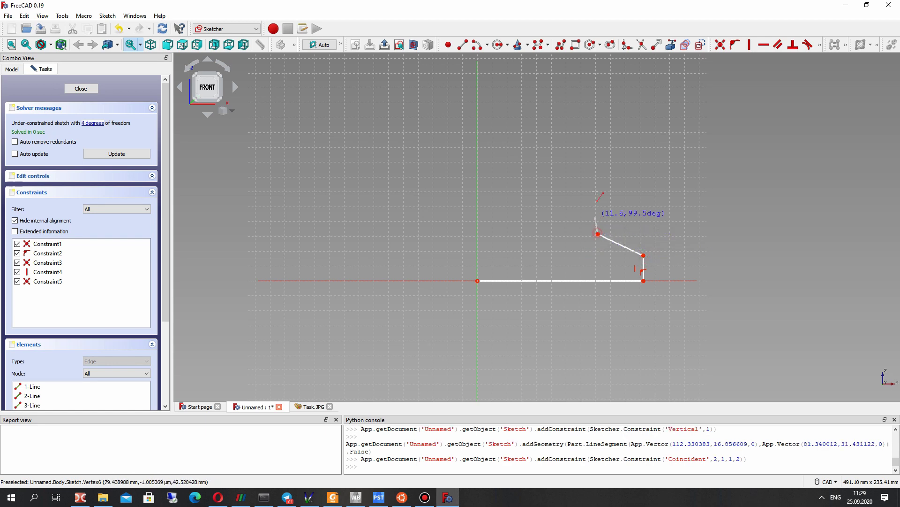
left_click(598, 160)
left_click(598, 160)
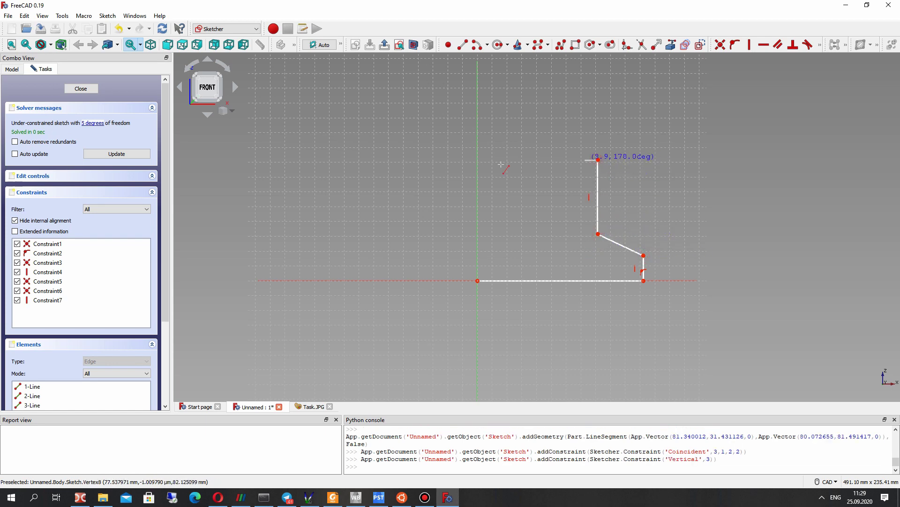
left_click(478, 160)
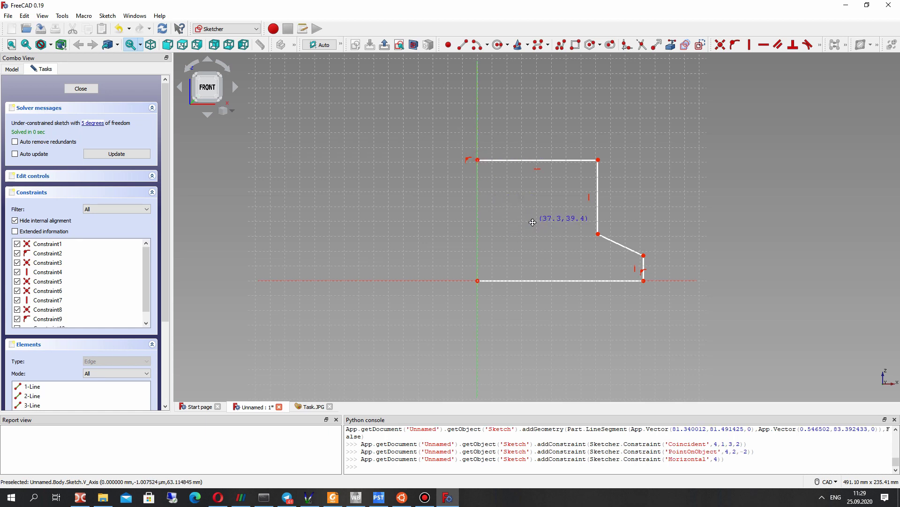
scroll(423, 232, "up", 2)
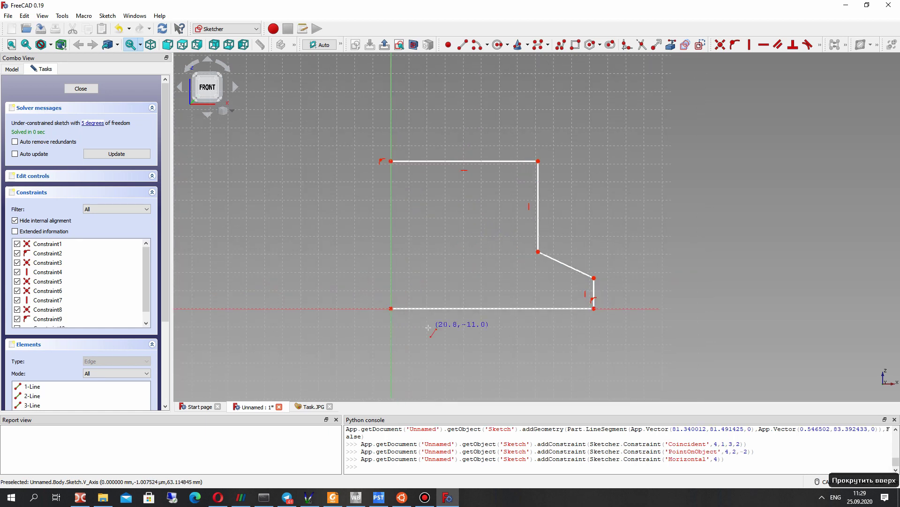
left_click(309, 407)
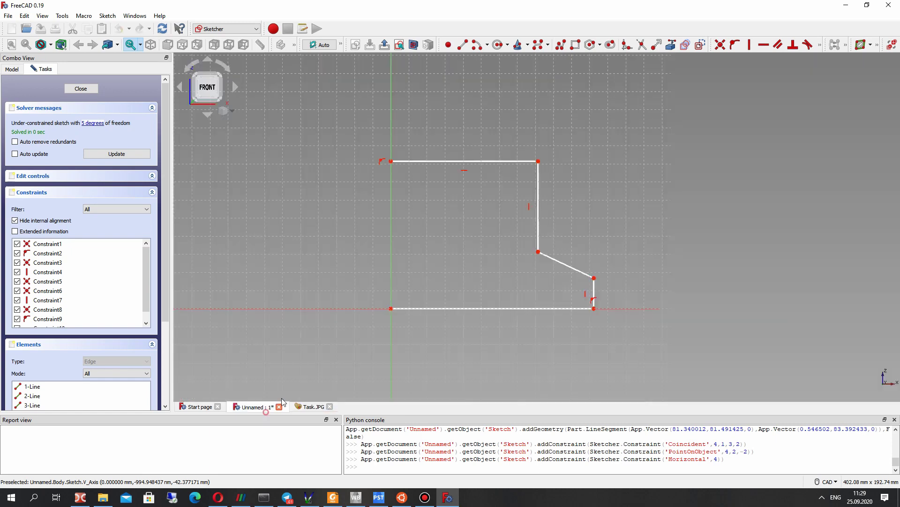
left_click(251, 406)
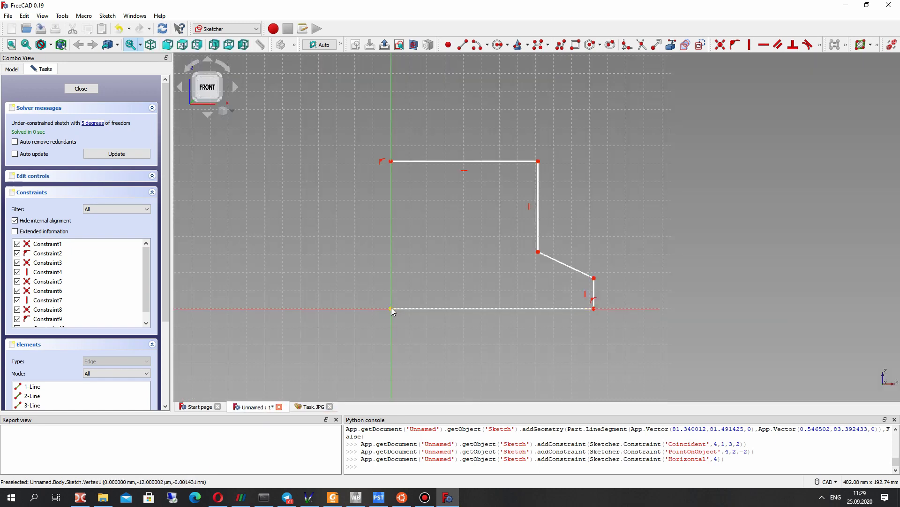
left_click_drag(374, 310, 375, 310)
Constrain the bottom line to 40 mm and place its dimension below the edge
left_click(469, 309)
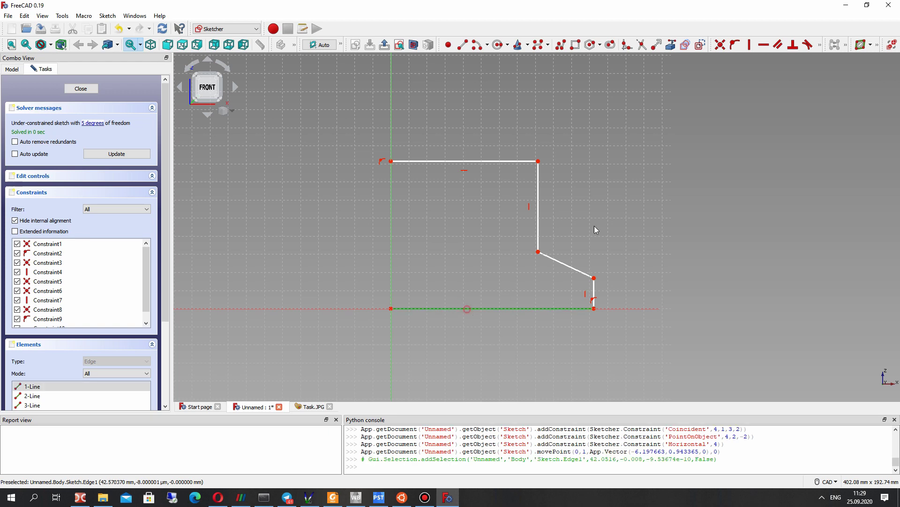
left_click(820, 45)
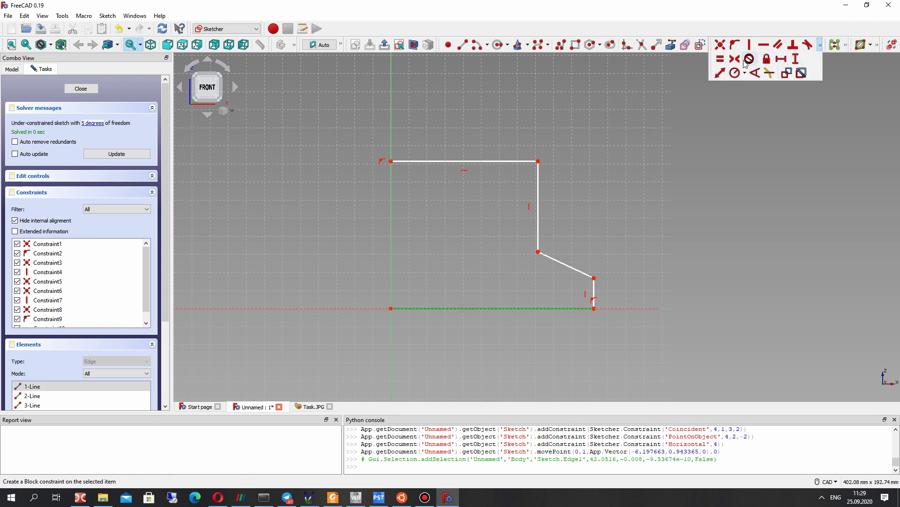
left_click(720, 73)
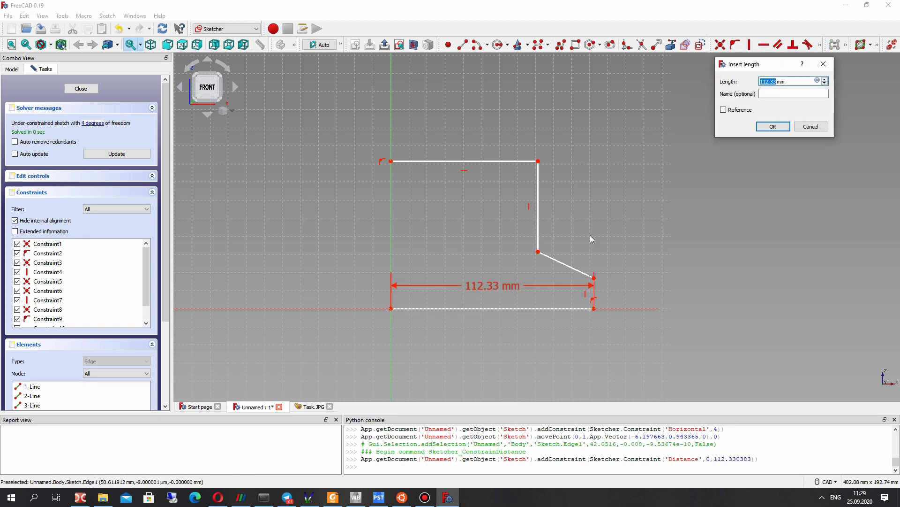
type("40")
key("Return")
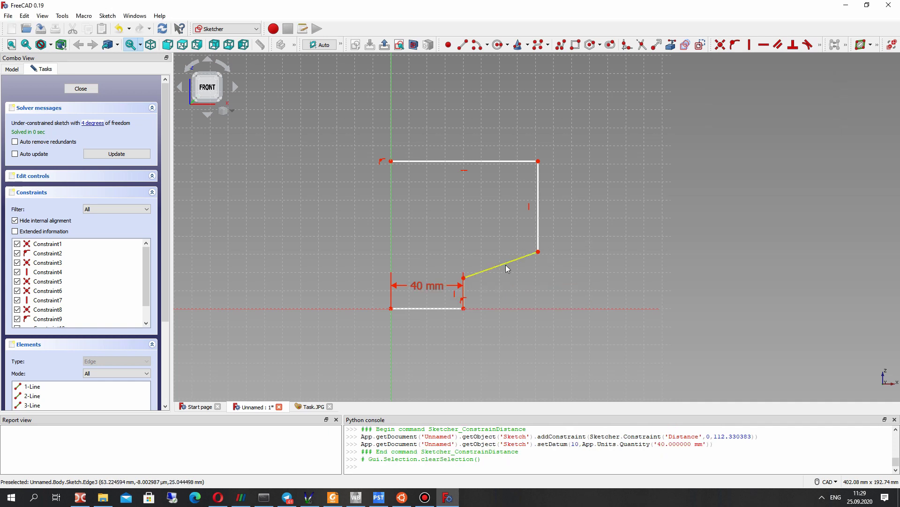
left_click_drag(427, 285, 427, 325)
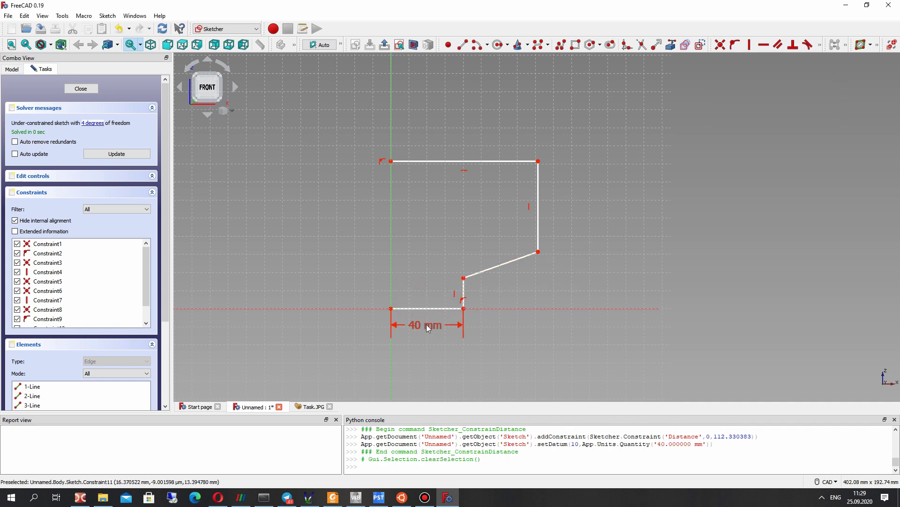
Drag the right-side profile corners inward to roughly match Task.JPG
left_click_drag(536, 249, 432, 263)
left_click_drag(431, 161, 426, 233)
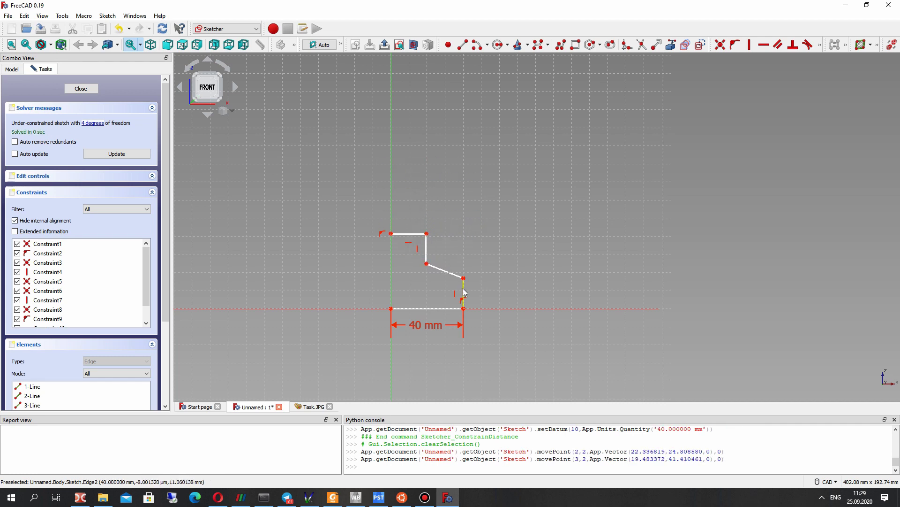
left_click(310, 406)
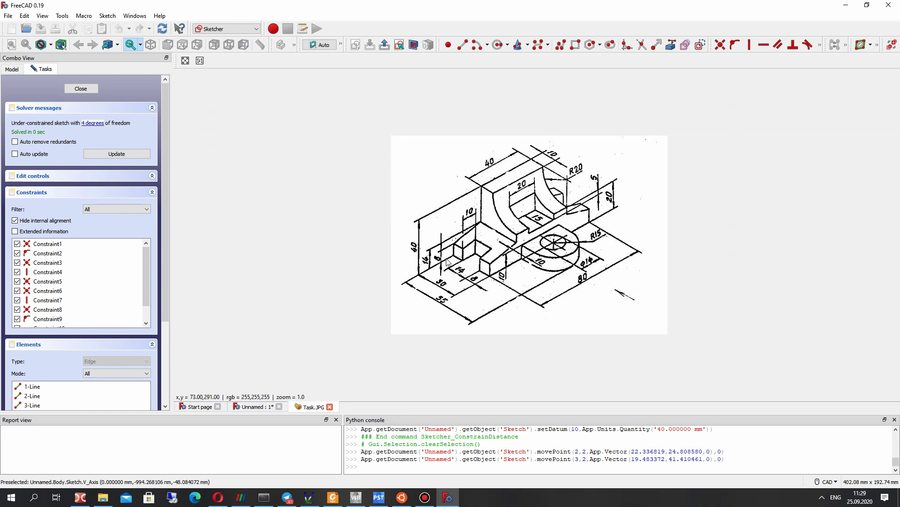
left_click(242, 407)
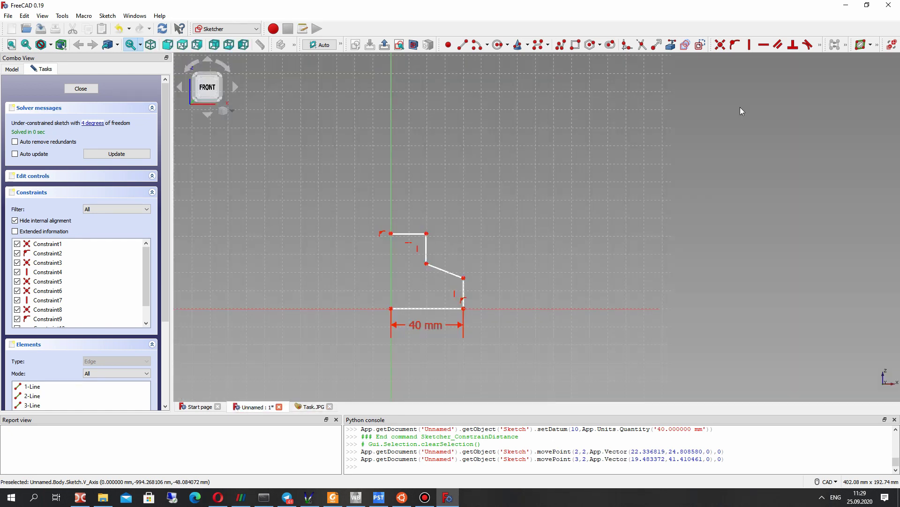
Constrain the short right vertical edge to 8 mm
left_click(819, 44)
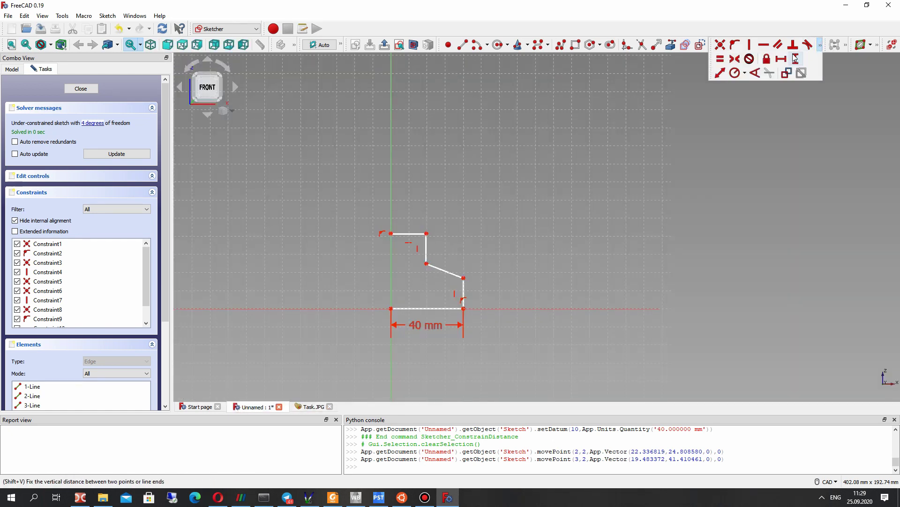
left_click(464, 291)
left_click(675, 205)
left_click(820, 45)
left_click(720, 74)
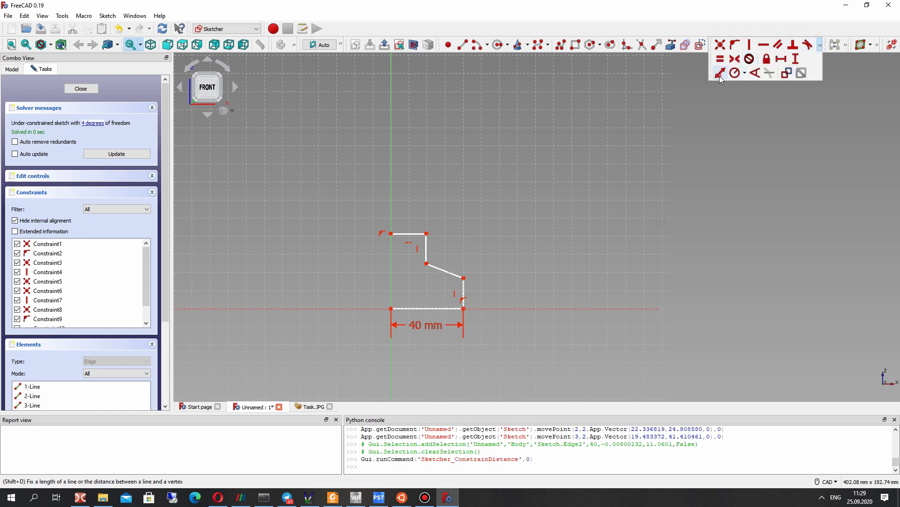
left_click(464, 292)
key("Return")
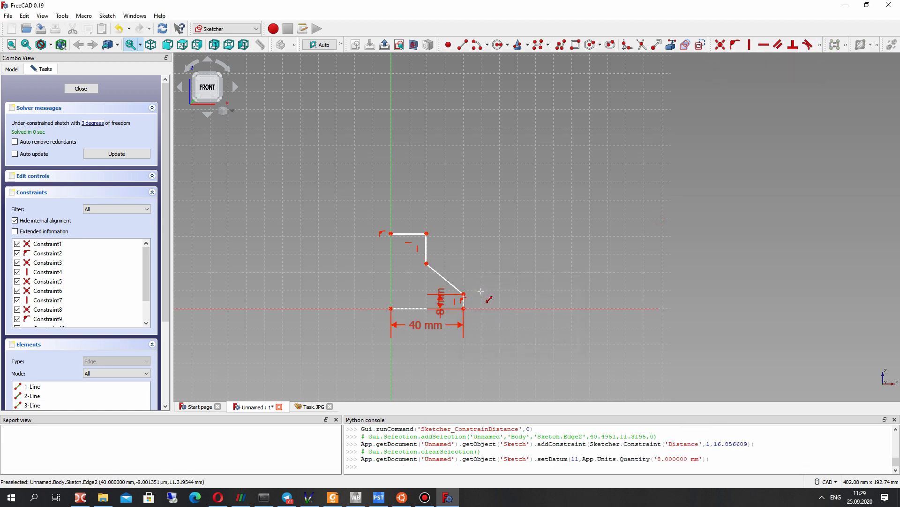
scroll(495, 318, "up", 3)
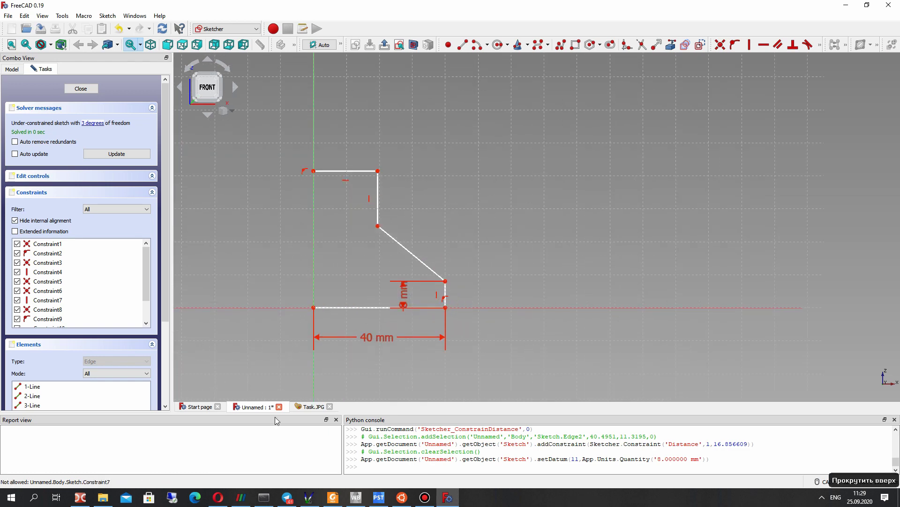
left_click(312, 407)
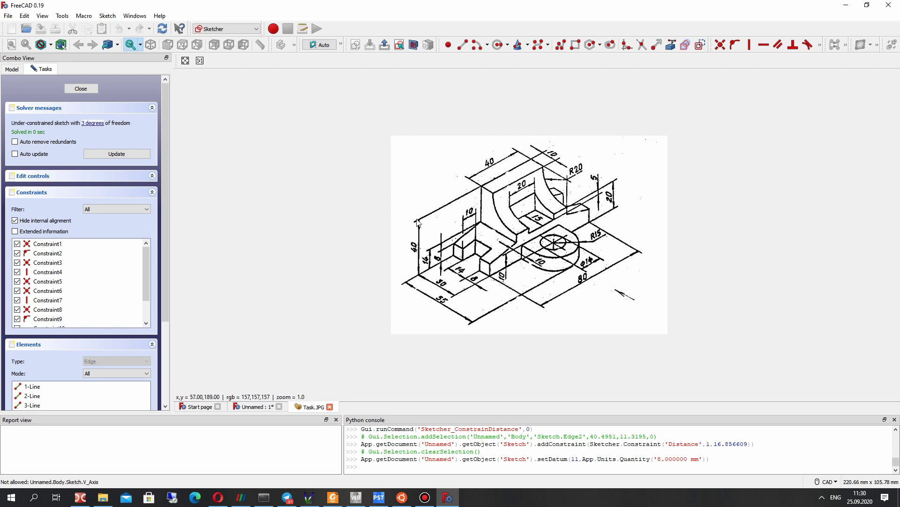
left_click(245, 405)
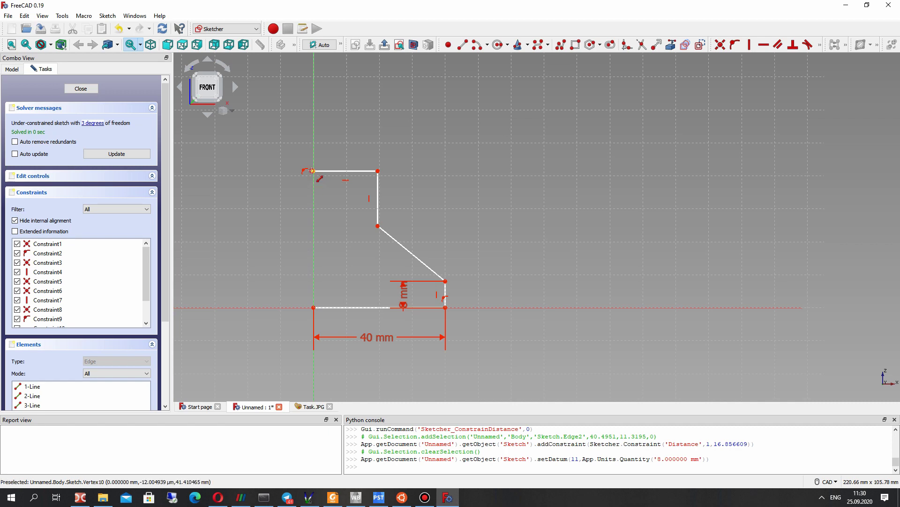
Set the overall profile height to 40 mm from the top-left corner to the origin
left_click(313, 171)
left_click(313, 307)
type("40")
key("Return")
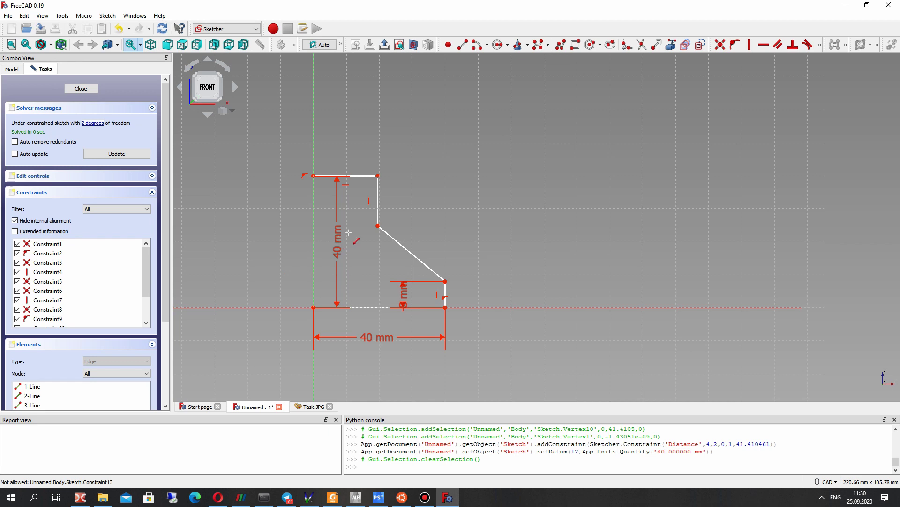
left_click(308, 407)
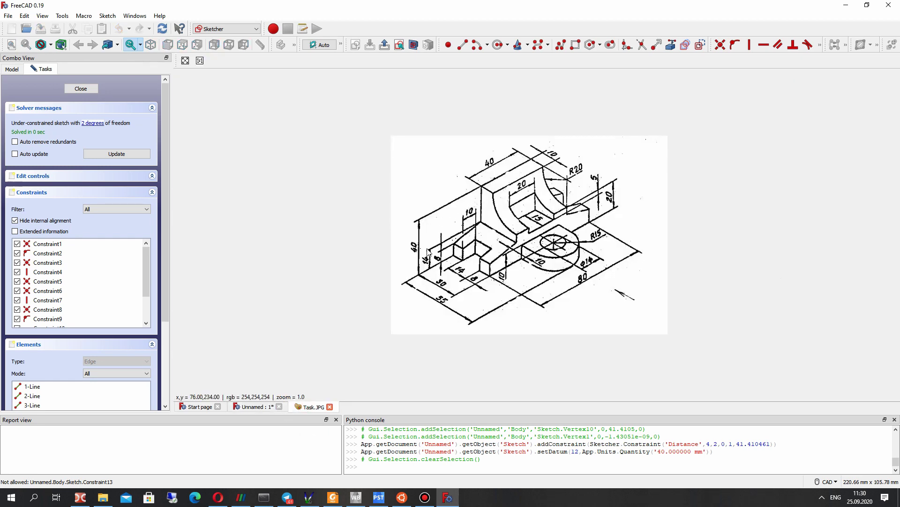
left_click(253, 406)
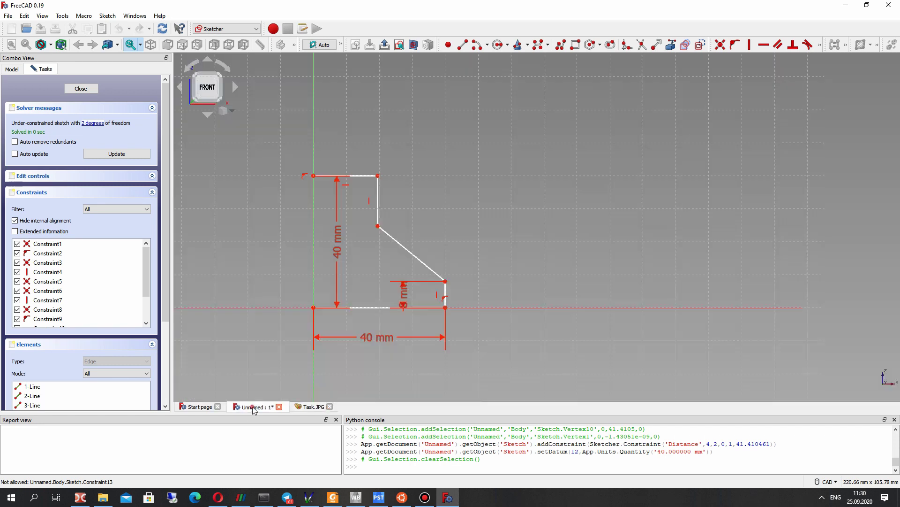
left_click(312, 408)
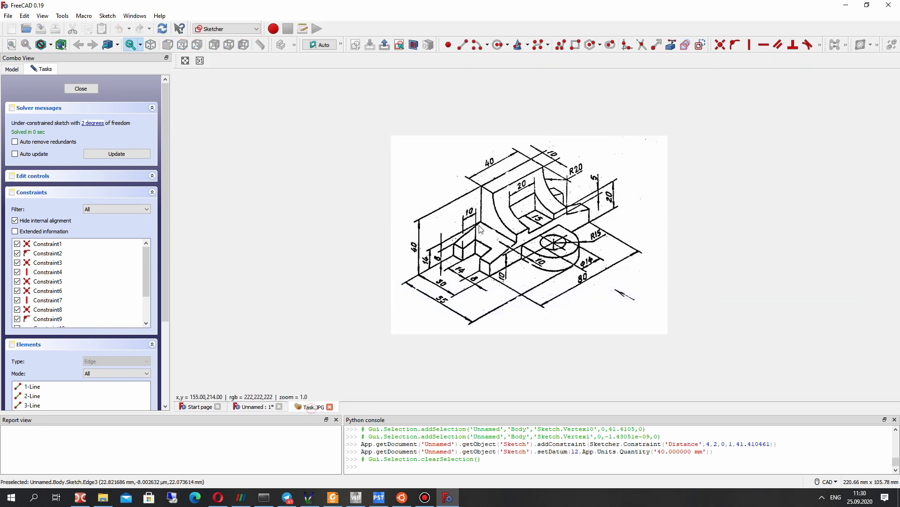
left_click(253, 406)
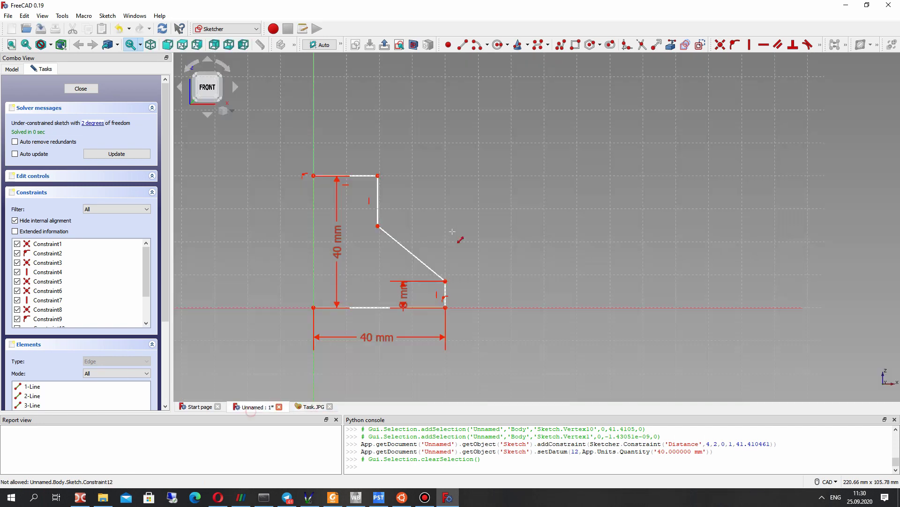
Add a 32.19 mm diagonal distance between the middle and lower-right corners, then delete it
left_click(378, 227)
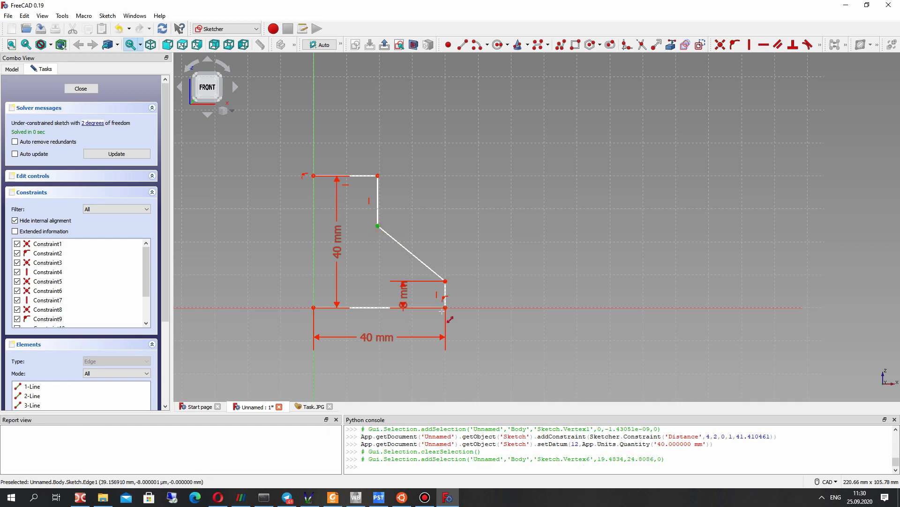
left_click(445, 307)
key("shift+d")
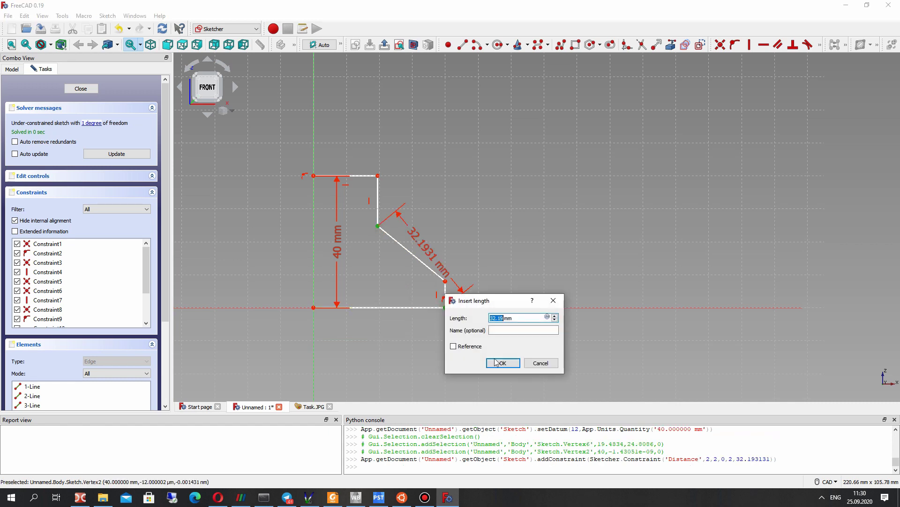
left_click(513, 365)
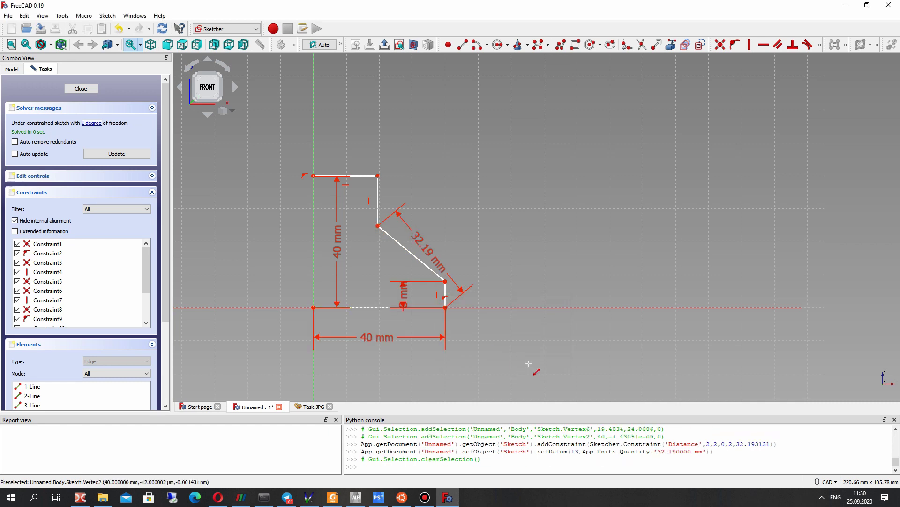
left_click(421, 243)
key("Delete")
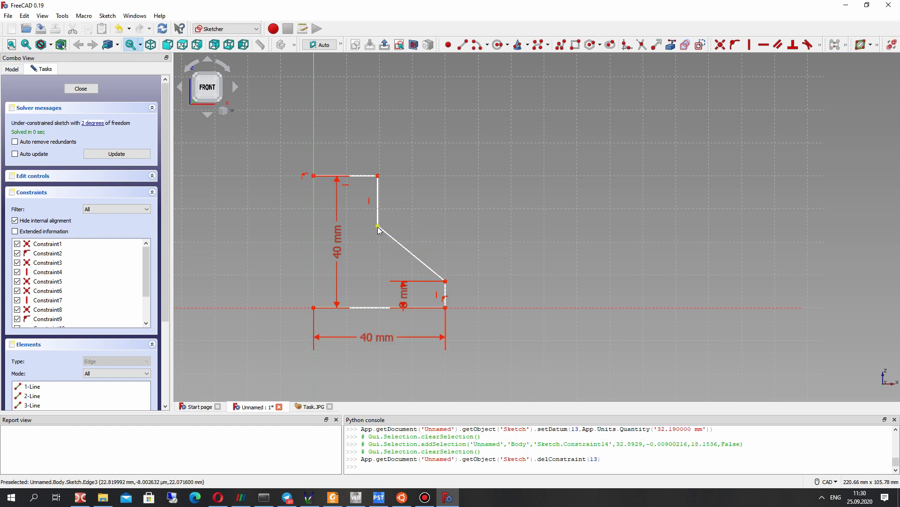
Constrain the middle step 14 mm vertically above the lower-right corner
left_click(378, 227)
left_click(445, 308)
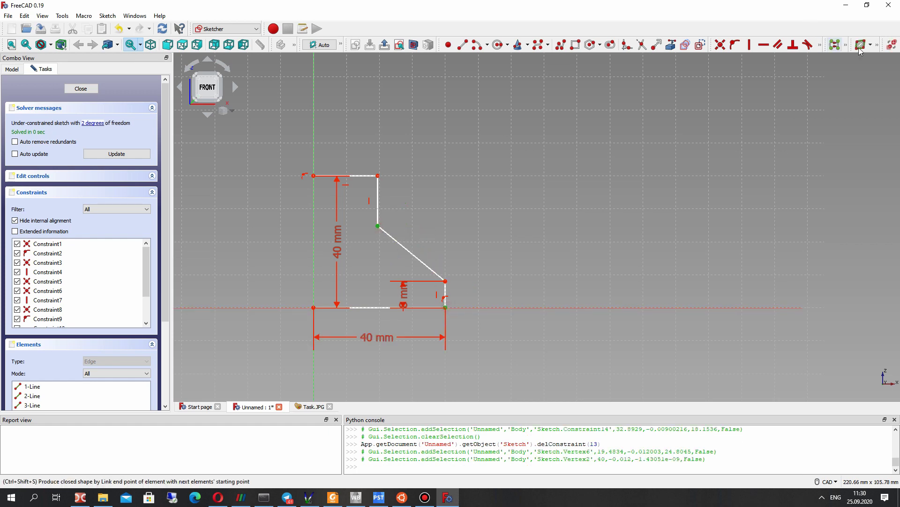
left_click(821, 46)
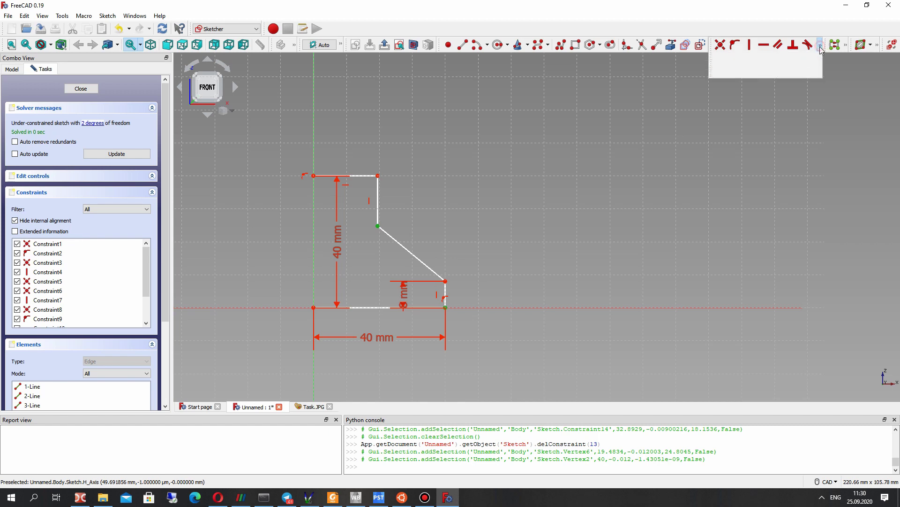
left_click(796, 60)
type("14")
key("Return")
mouse_move(357, 282)
left_mouse_down()
mouse_move(497, 281)
mouse_move(382, 264)
left_mouse_up()
left_click(308, 406)
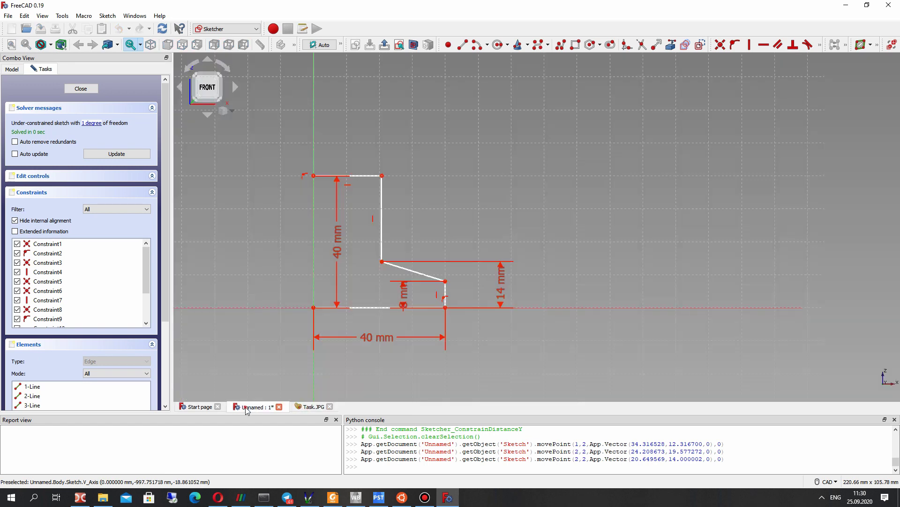
left_click(254, 406)
Constrain the top edge to 20 mm, placing the dimension above it
left_click(369, 176)
left_click(820, 45)
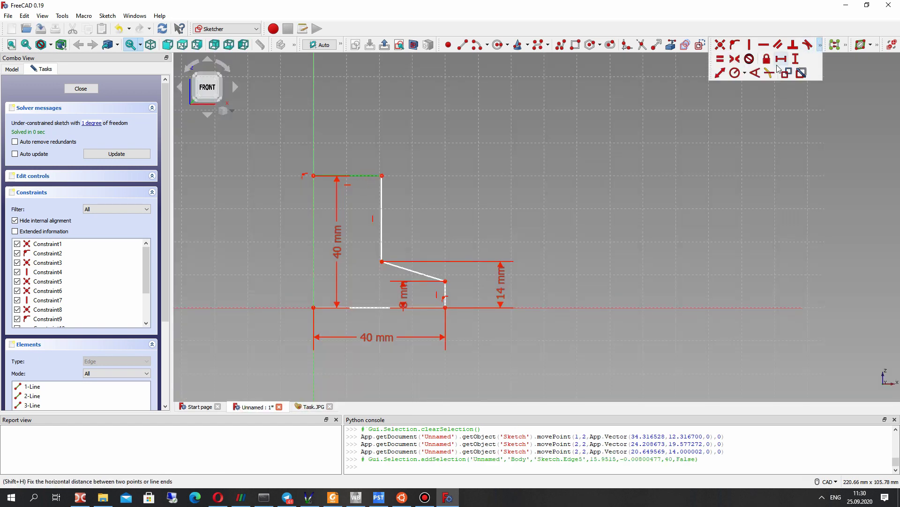
left_click(719, 73)
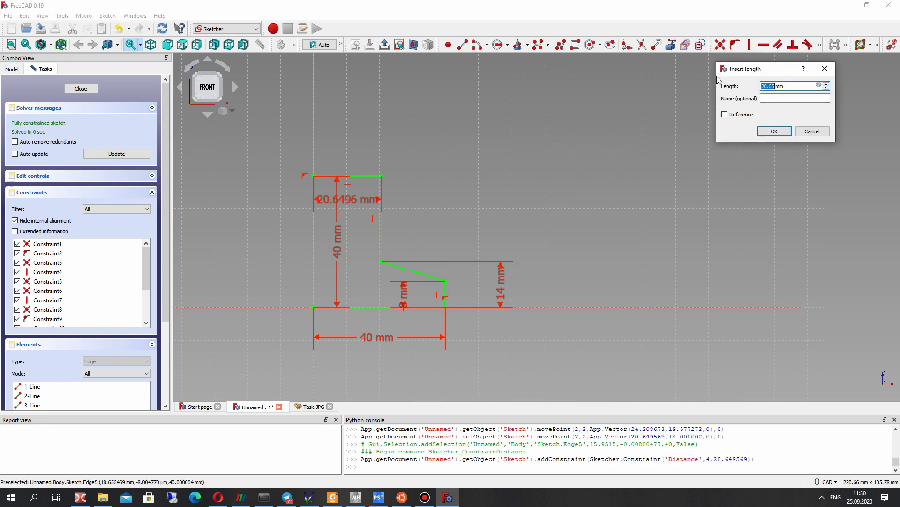
key("Return")
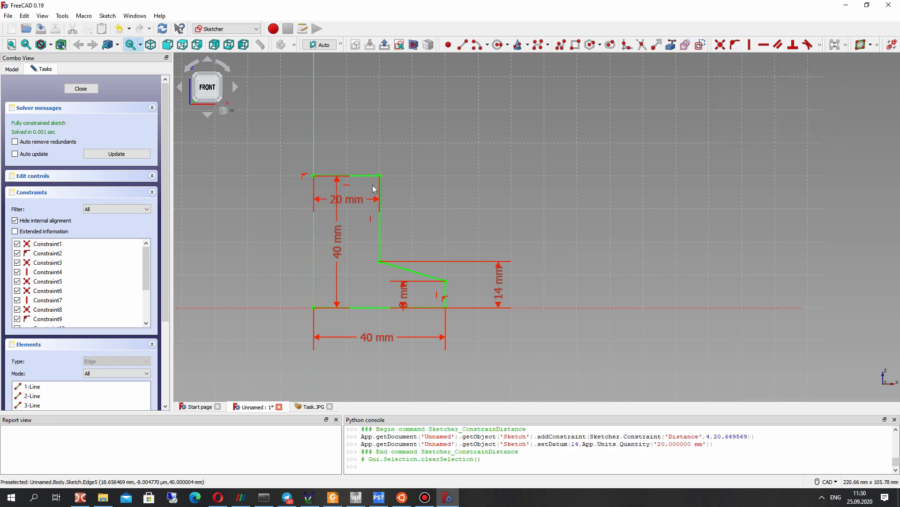
left_click_drag(351, 200, 347, 150)
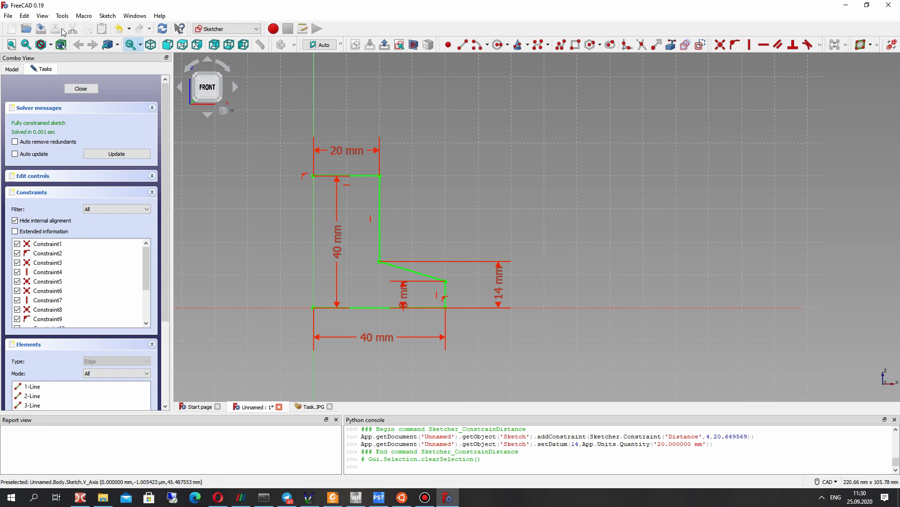
left_click(111, 17)
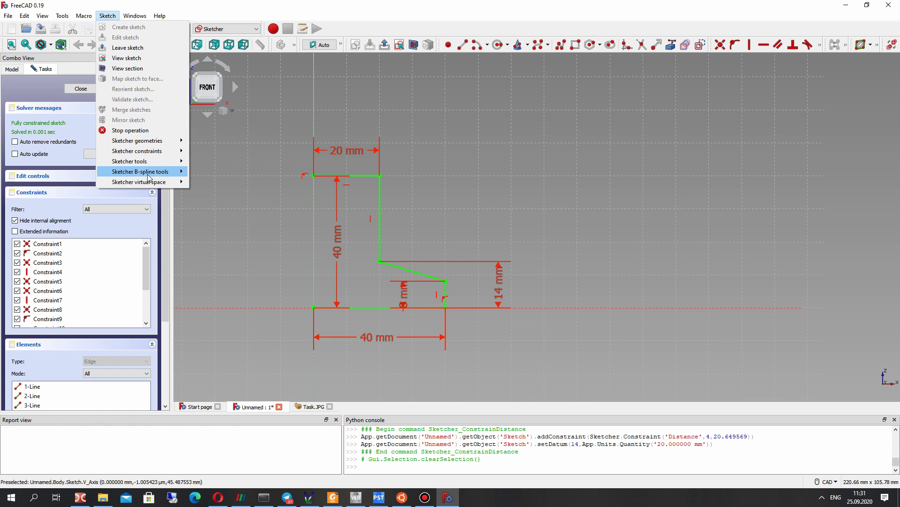
Select the five profile edges together with the vertical axis as the mirror line
mouse_move(149, 161)
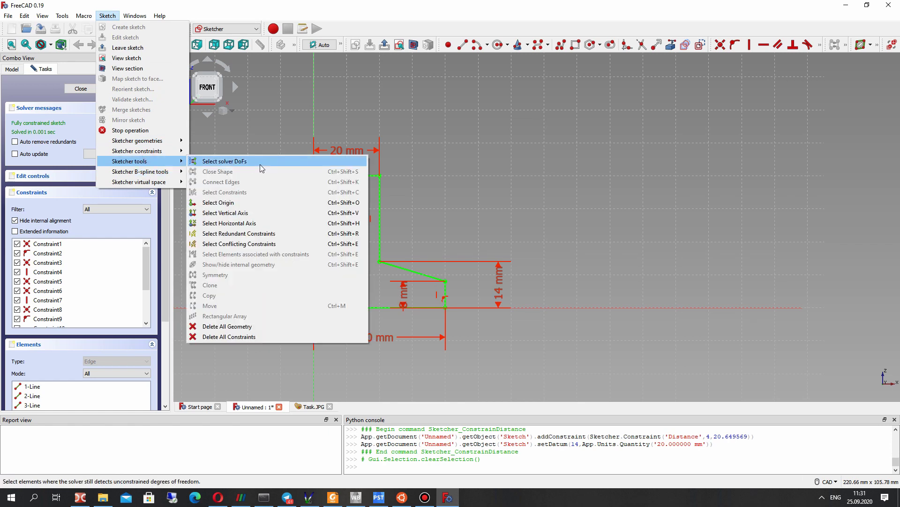
left_click(390, 137)
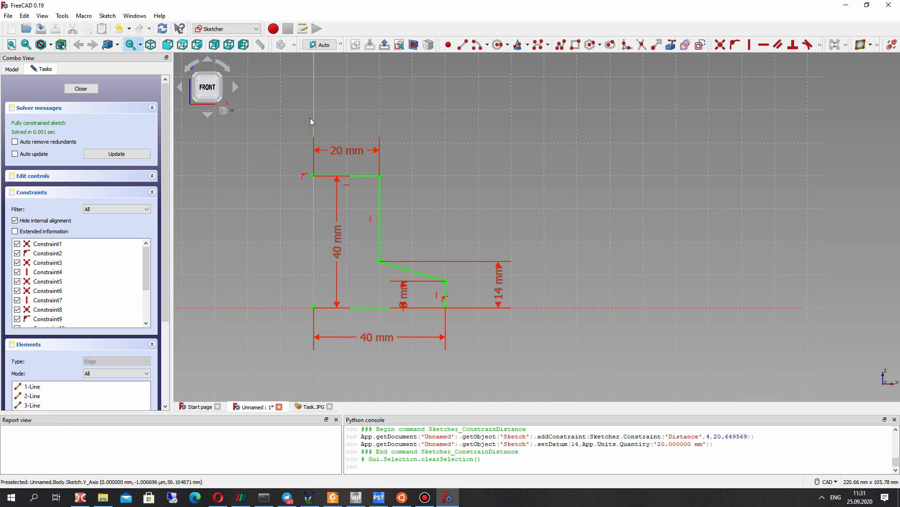
left_click(361, 175)
left_click(381, 203)
left_click(430, 188)
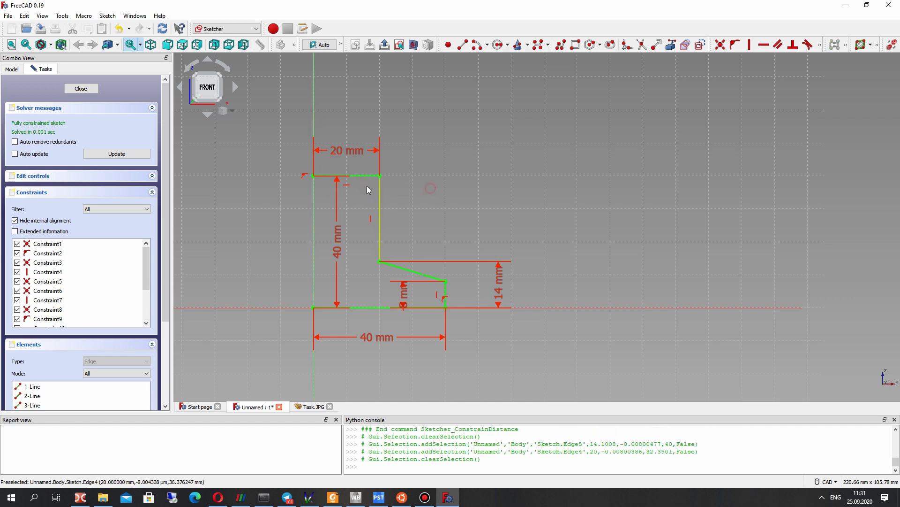
left_click(370, 177)
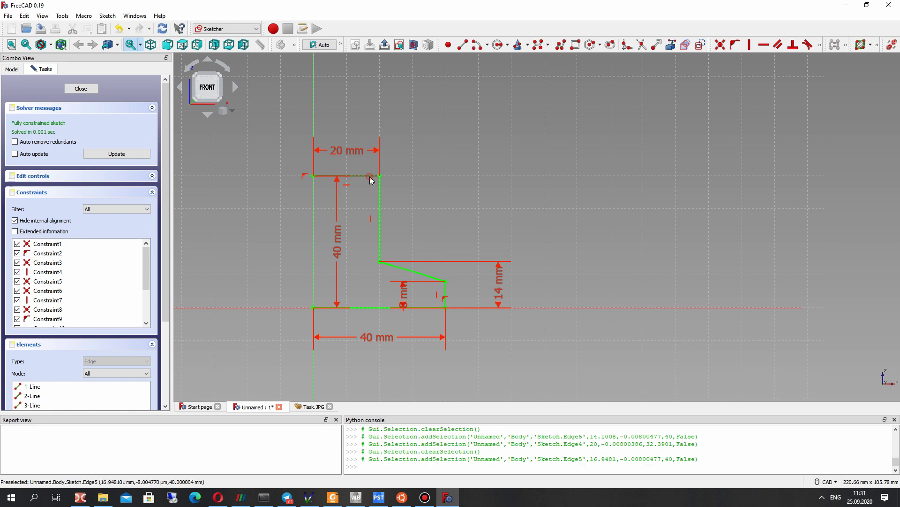
left_click(380, 204)
left_click(414, 271)
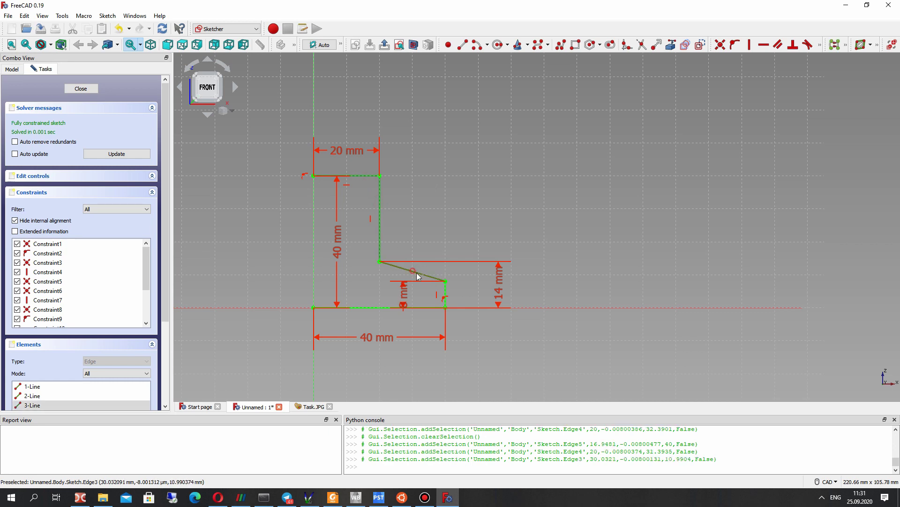
left_click(446, 294)
left_click(363, 307)
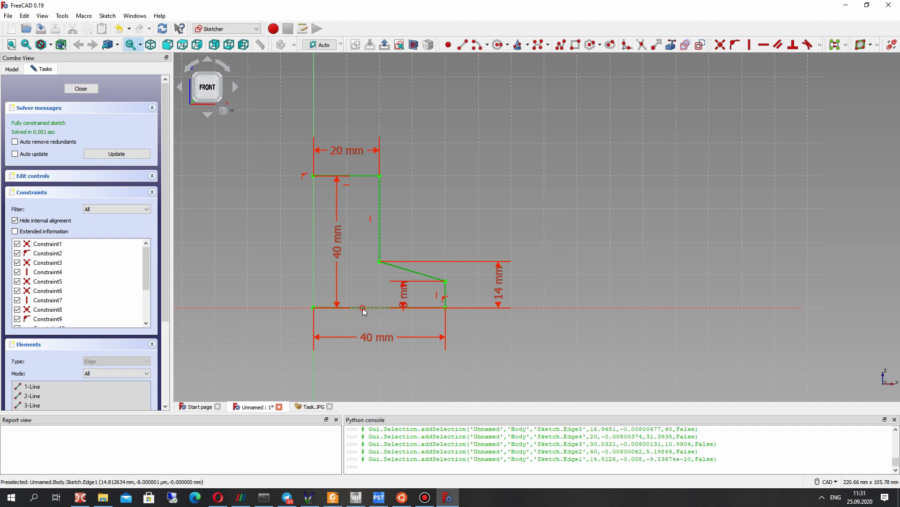
left_click(313, 126)
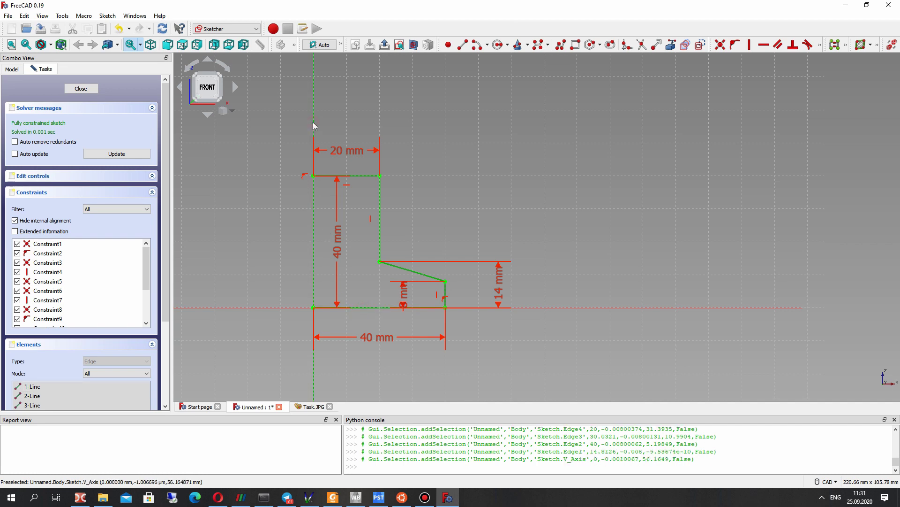
Apply Sketcher Symmetry across the vertical axis, undo a stray drag, and close the sketch
left_click(108, 15)
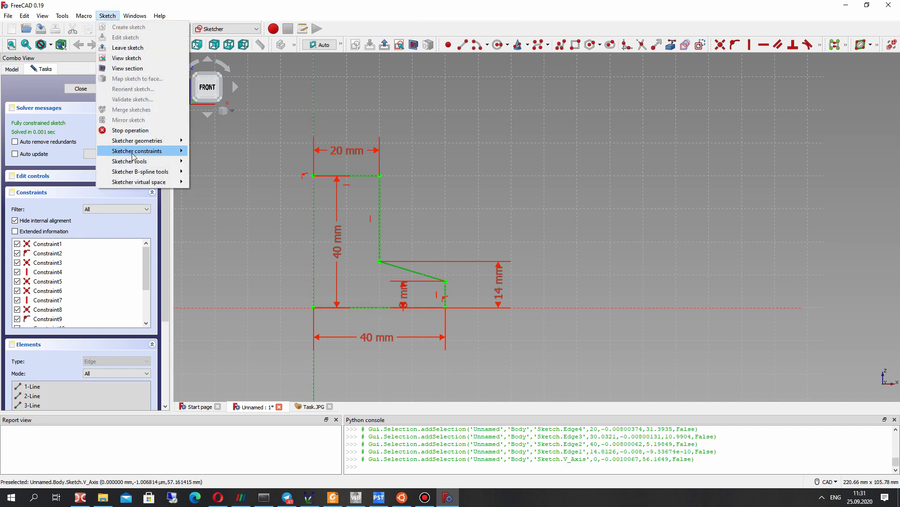
mouse_move(137, 162)
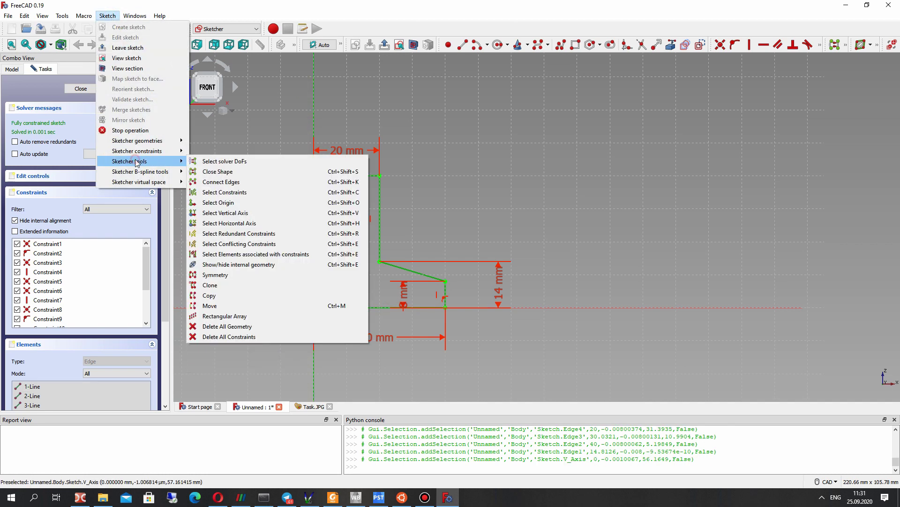
left_click(227, 274)
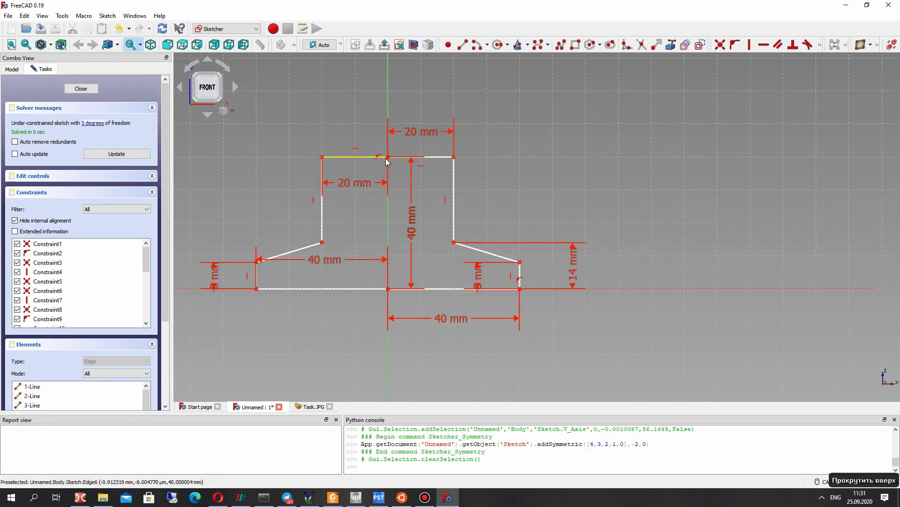
left_click(375, 163)
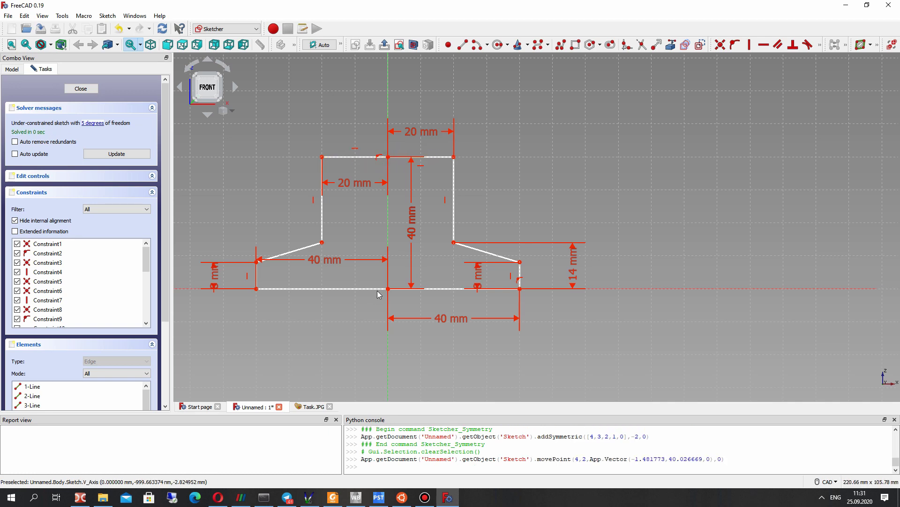
left_click_drag(378, 297, 357, 286)
key("ctrl+z")
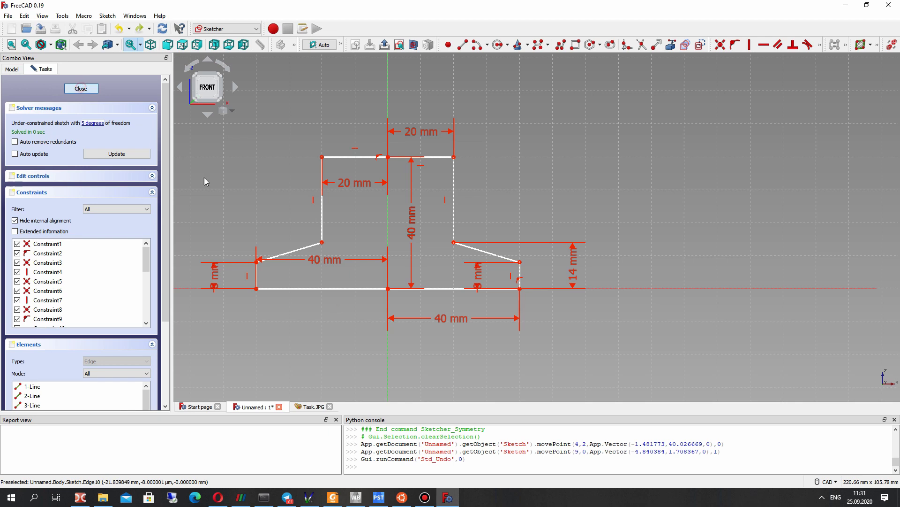
key("Escape")
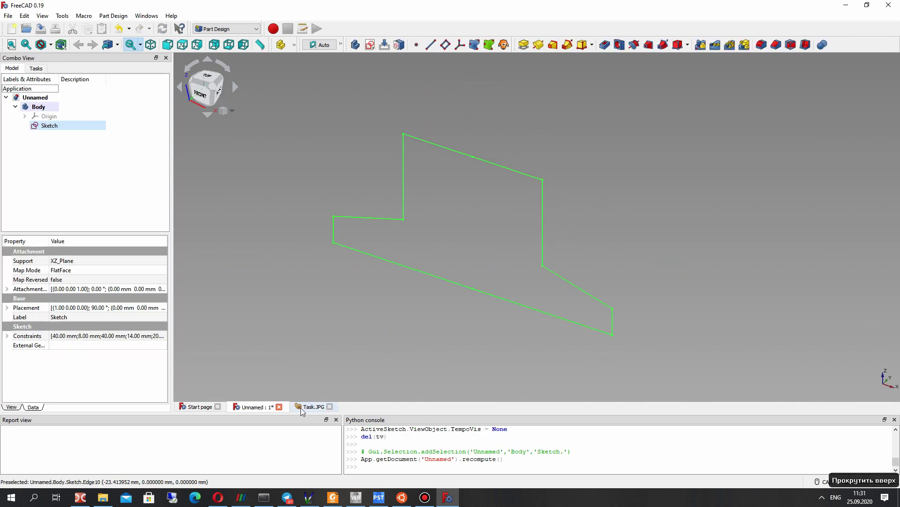
Pad the symmetric sketch 30 mm into a solid after checking Task.JPG
left_click(302, 408)
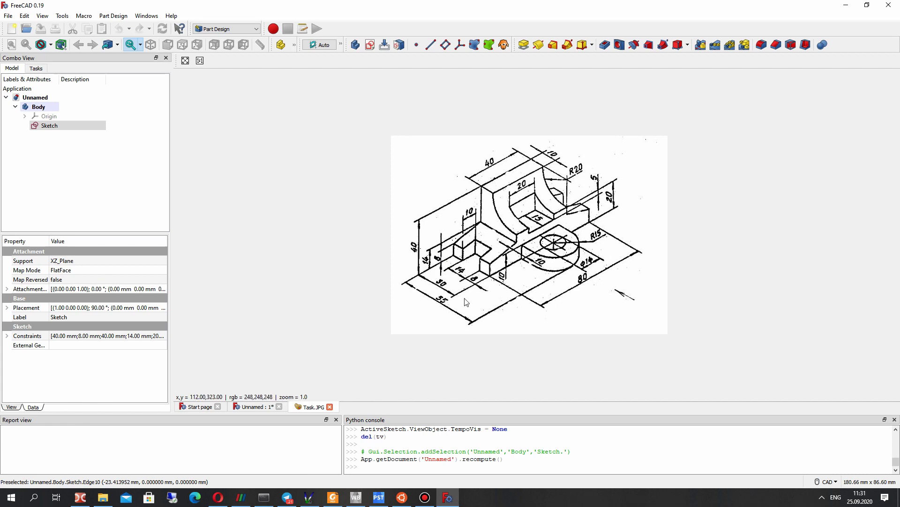
left_click(261, 407)
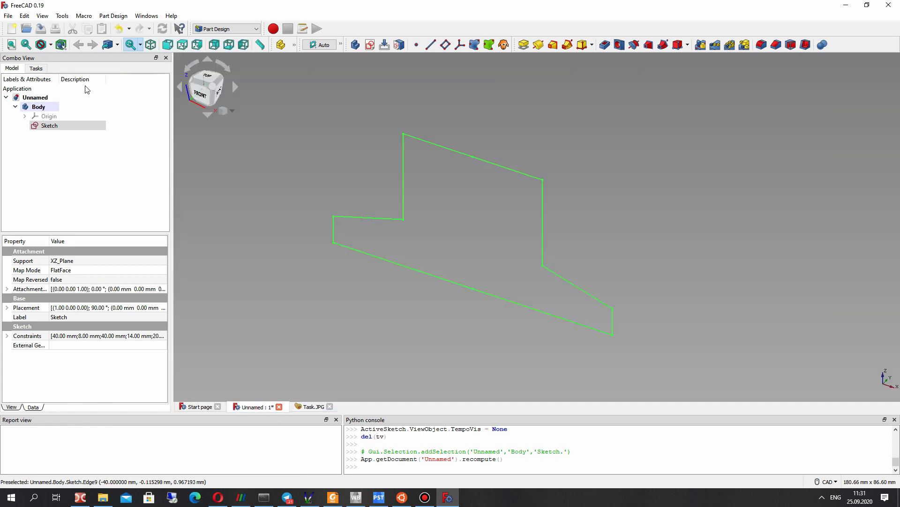
left_click(524, 45)
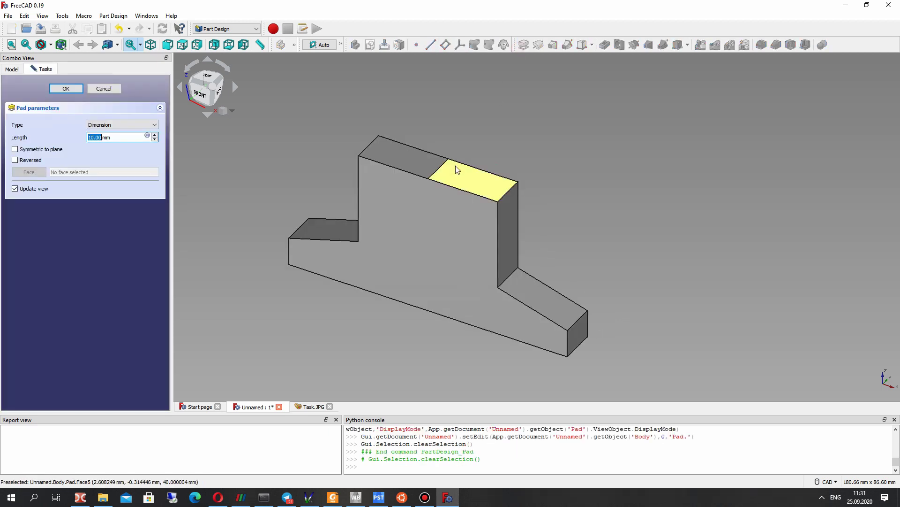
type("30")
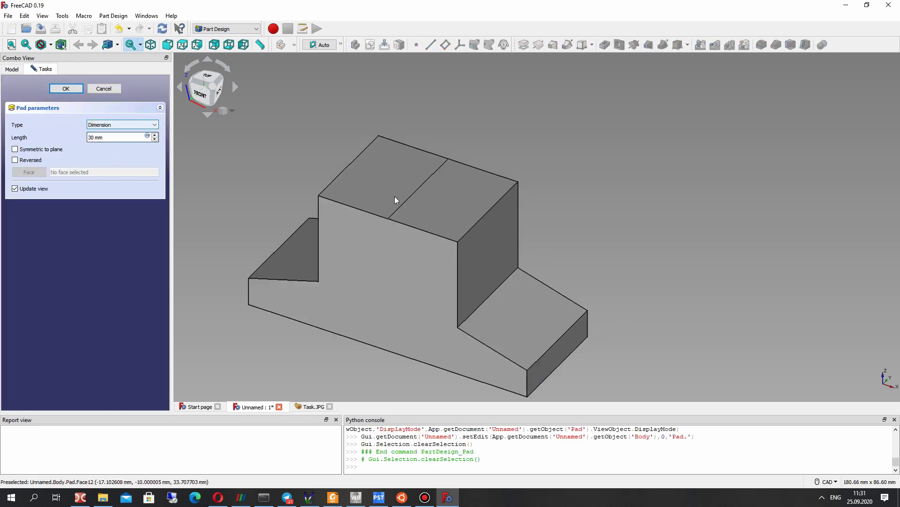
left_click(66, 89)
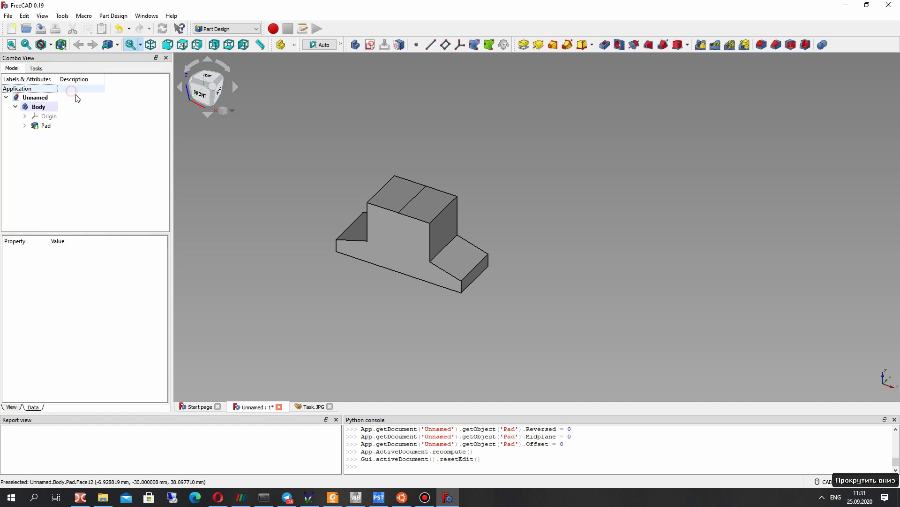
left_click(45, 125)
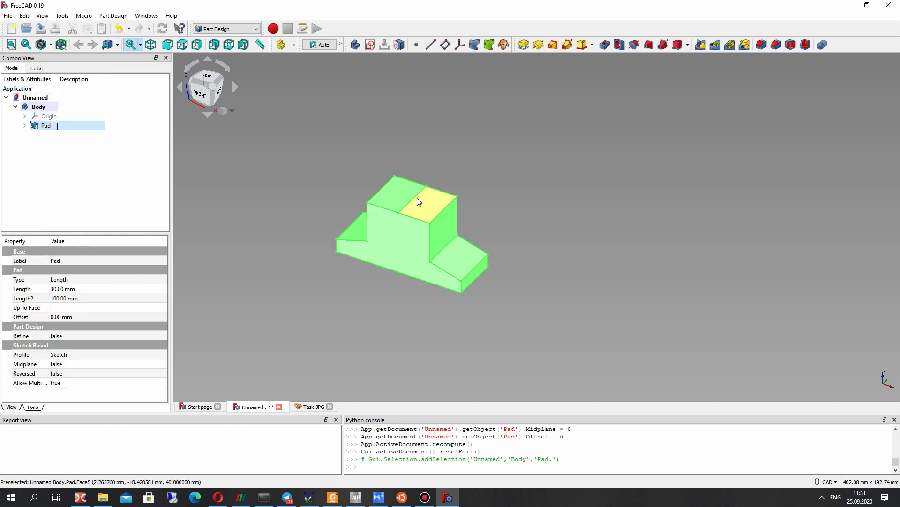
Set the Pad's Refine property to true and reposition the view from above
left_click(61, 336)
left_click(94, 335)
left_click(58, 346)
left_click(283, 331)
middle_click_drag(419, 313, 388, 302)
mouse_move(469, 223)
middle_mouse_down()
mouse_move(520, 251)
mouse_move(413, 252)
mouse_move(502, 251)
mouse_move(555, 124)
mouse_move(527, 191)
mouse_move(535, 165)
mouse_move(434, 255)
mouse_move(439, 211)
mouse_move(432, 226)
middle_mouse_up()
Compare the padded solid against the Task.JPG drawing several times
key("ctrl+Tab")
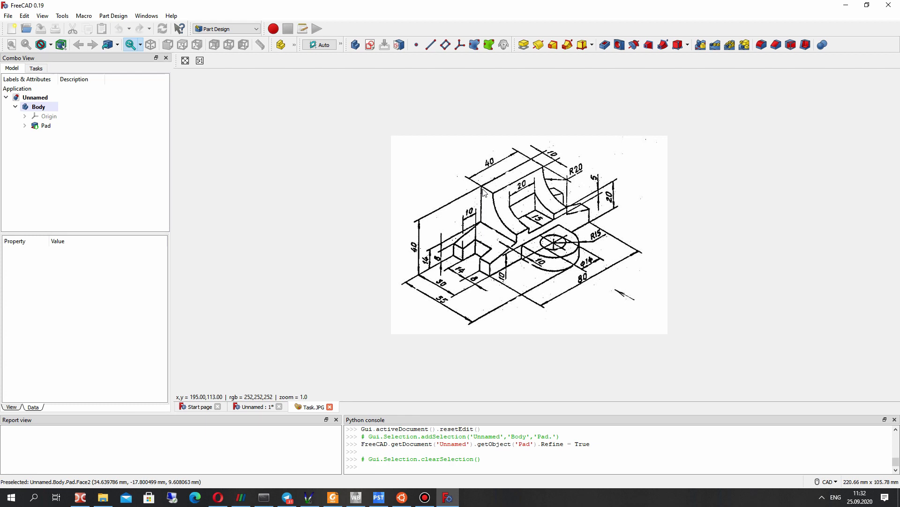
left_click(257, 407)
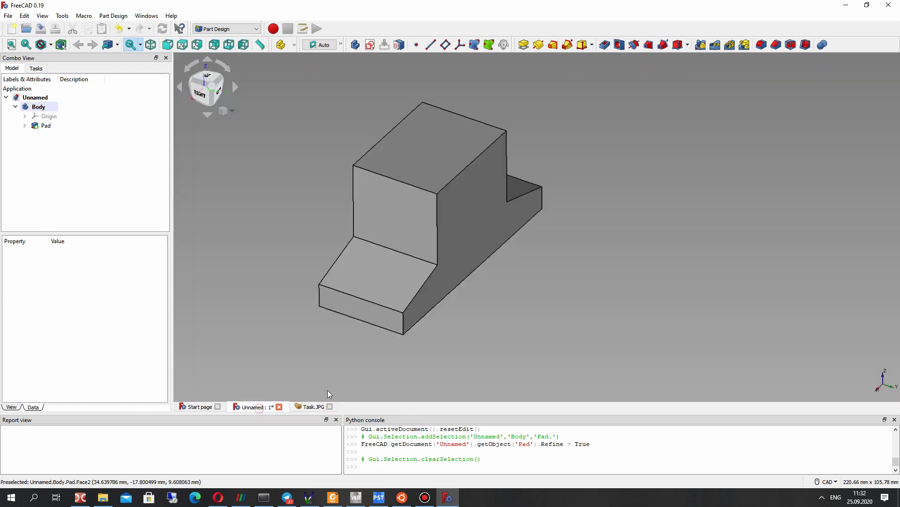
left_click(308, 407)
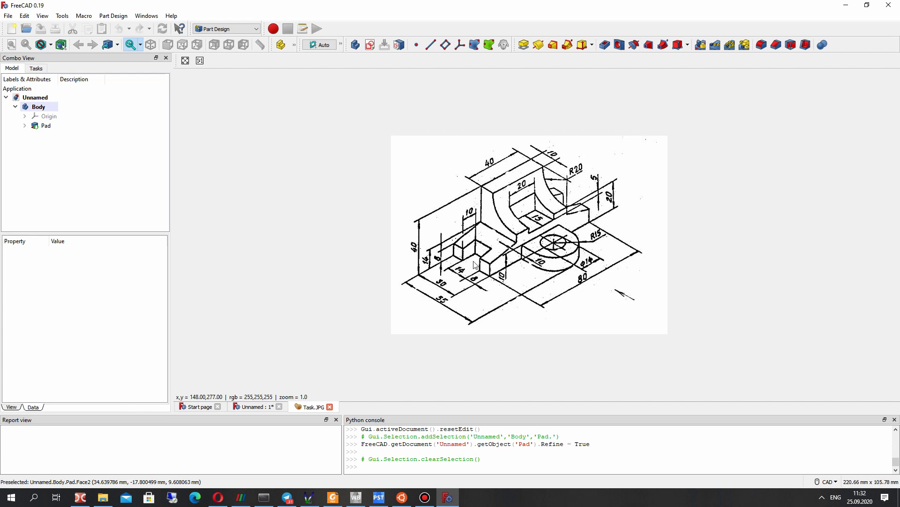
left_click(259, 407)
left_click(305, 407)
left_click(254, 405)
left_click(307, 408)
Start a new sketch on the pad's front face and orbit to inspect the sketch plane
left_click(249, 407)
left_click(384, 225)
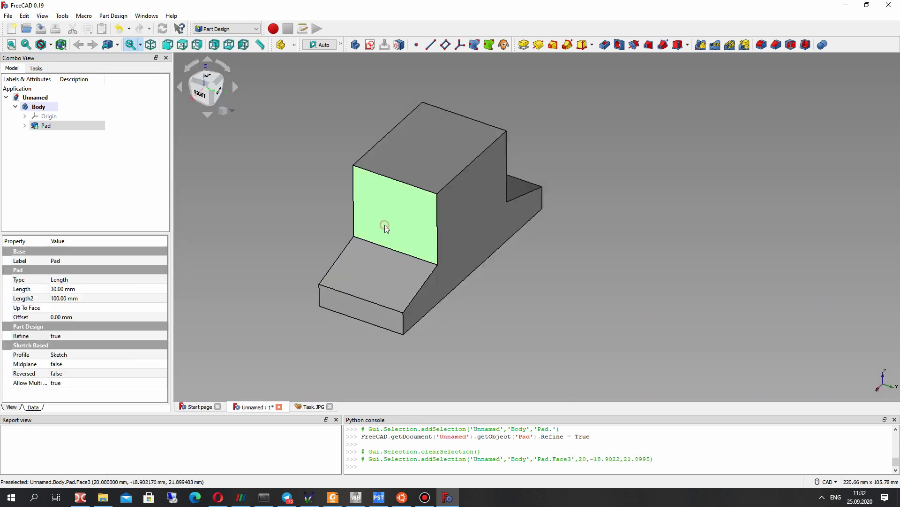
left_click(369, 45)
mouse_move(393, 97)
right_mouse_down()
mouse_move(468, 204)
mouse_move(439, 218)
mouse_move(440, 181)
right_mouse_up()
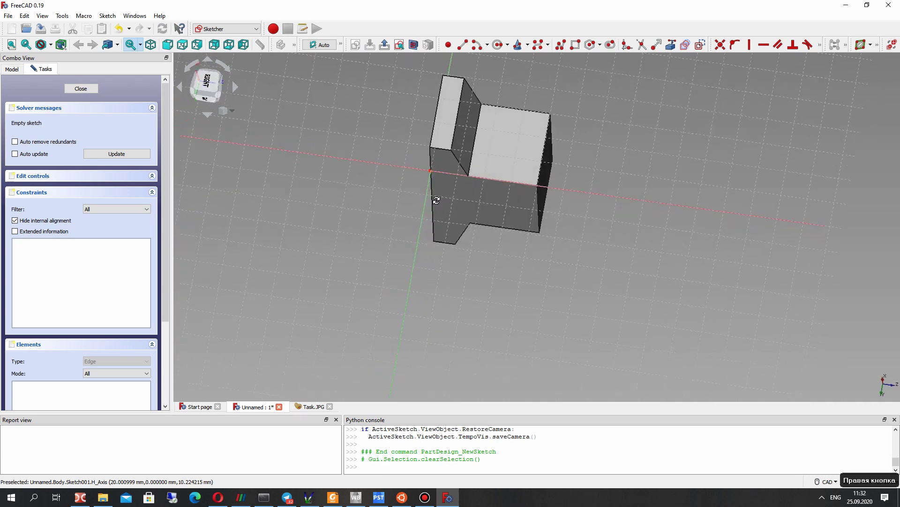
scroll(478, 135, "up", 3)
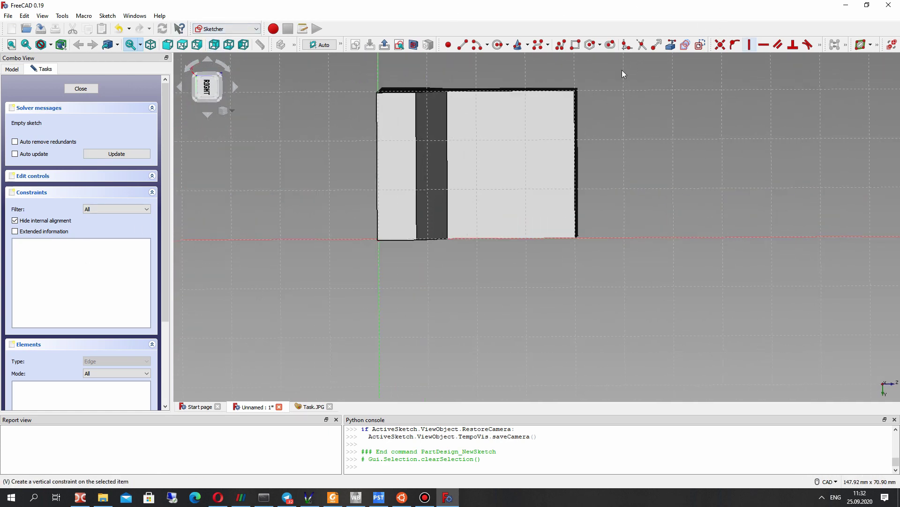
mouse_move(518, 171)
right_mouse_down()
mouse_move(489, 197)
mouse_move(494, 218)
mouse_move(408, 197)
mouse_move(519, 215)
mouse_move(511, 205)
mouse_move(478, 212)
right_mouse_up()
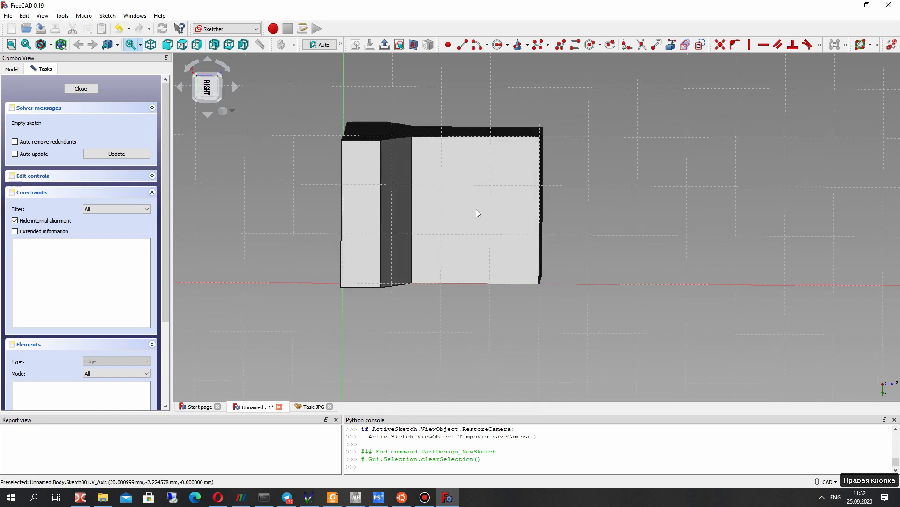
left_click(314, 407)
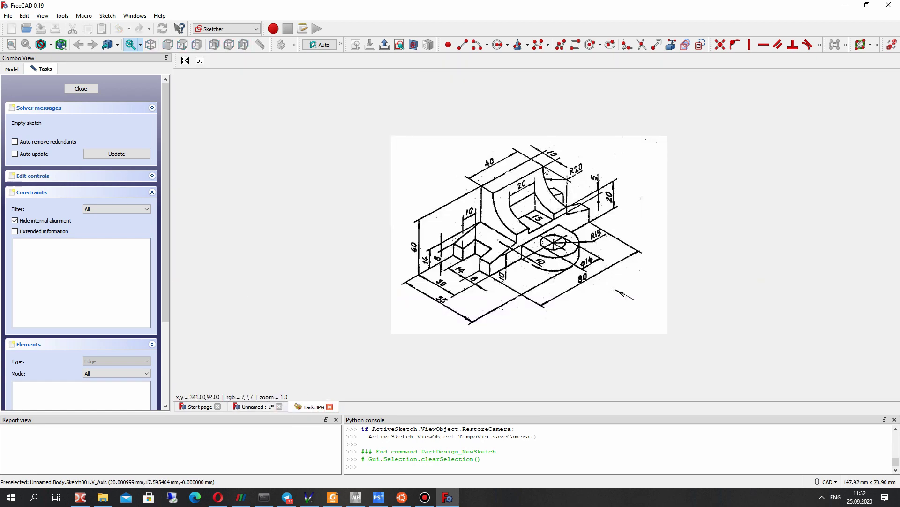
left_click(244, 407)
right_click_drag(508, 200, 513, 189)
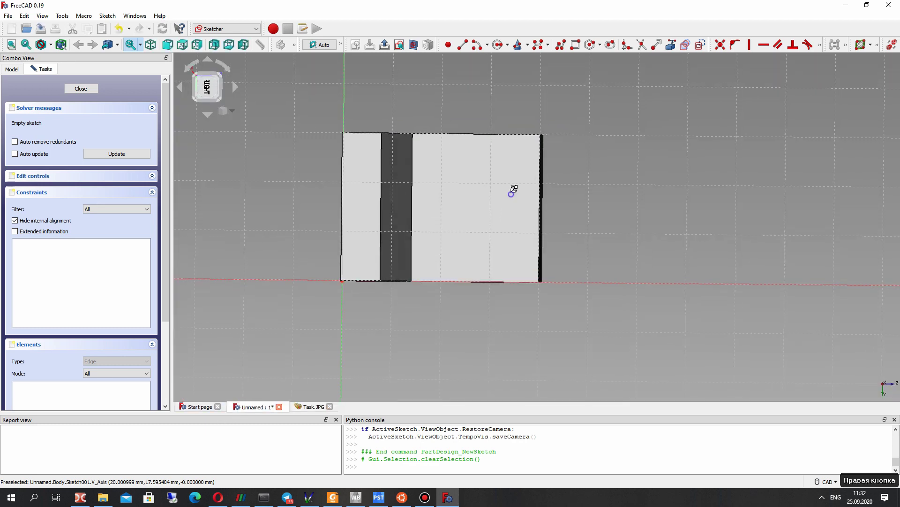
Import one of the pad's edges into the sketch as external reference geometry
left_click(518, 45)
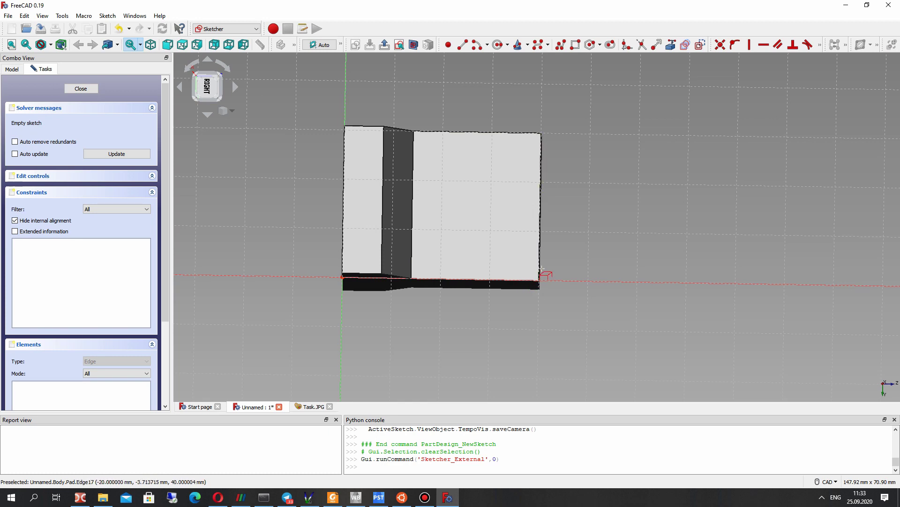
right_click_drag(539, 270, 537, 271)
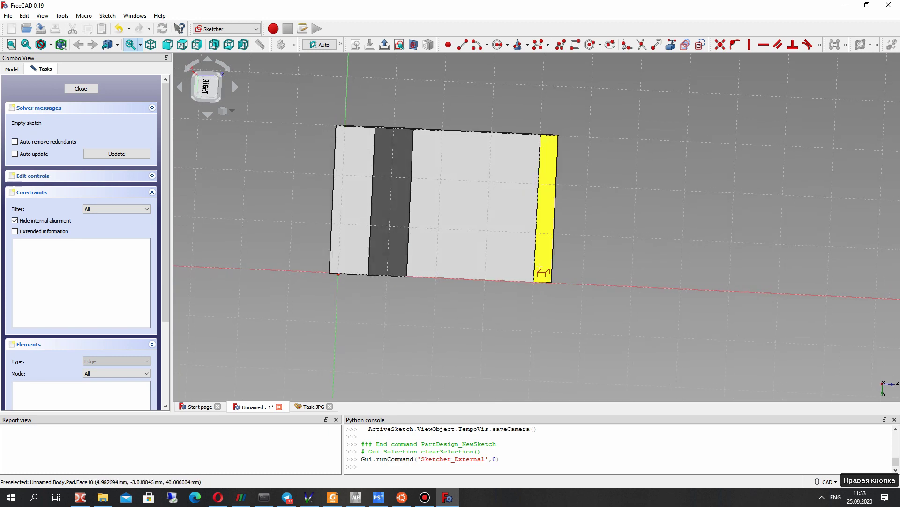
left_click(536, 266)
mouse_move(527, 285)
right_mouse_down()
mouse_move(516, 301)
mouse_move(530, 300)
mouse_move(522, 285)
right_mouse_up()
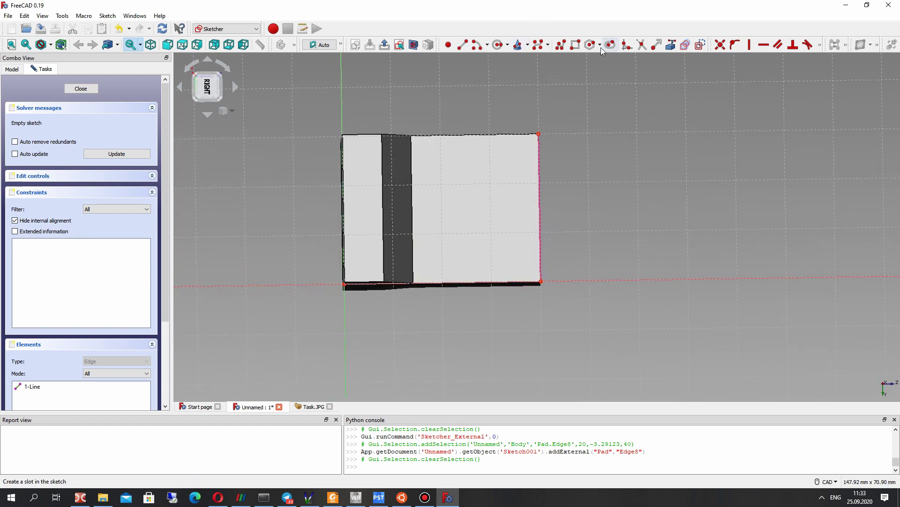
left_click(508, 46)
left_click(509, 47)
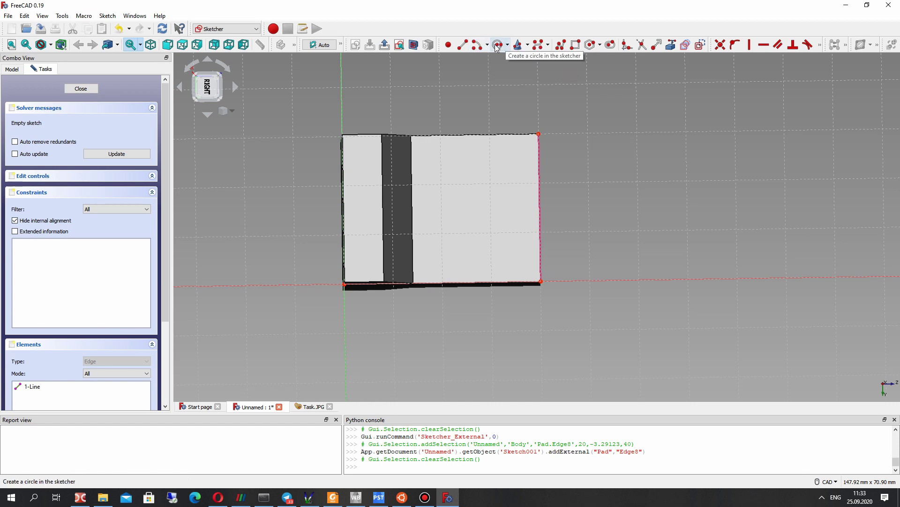
Choose the circle tool after comparing the sketch with the reference isometric drawing
left_click(497, 45)
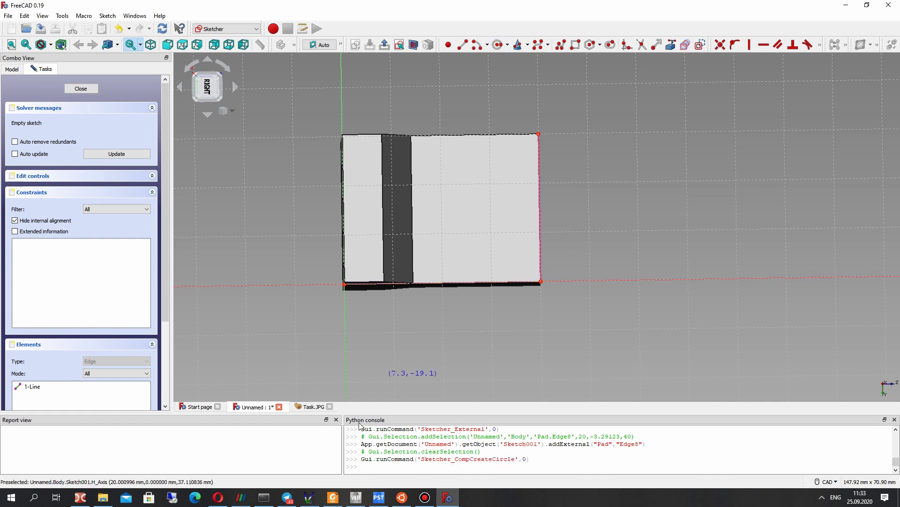
left_click(303, 408)
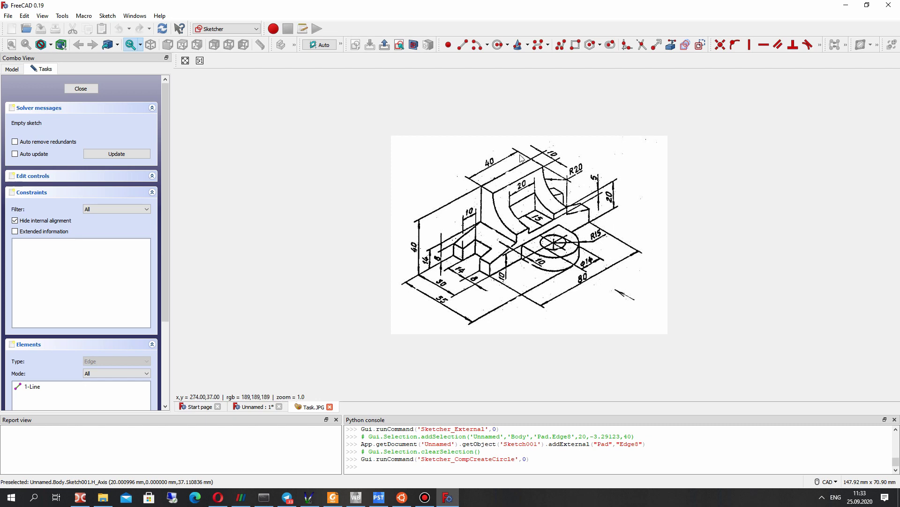
left_click(253, 407)
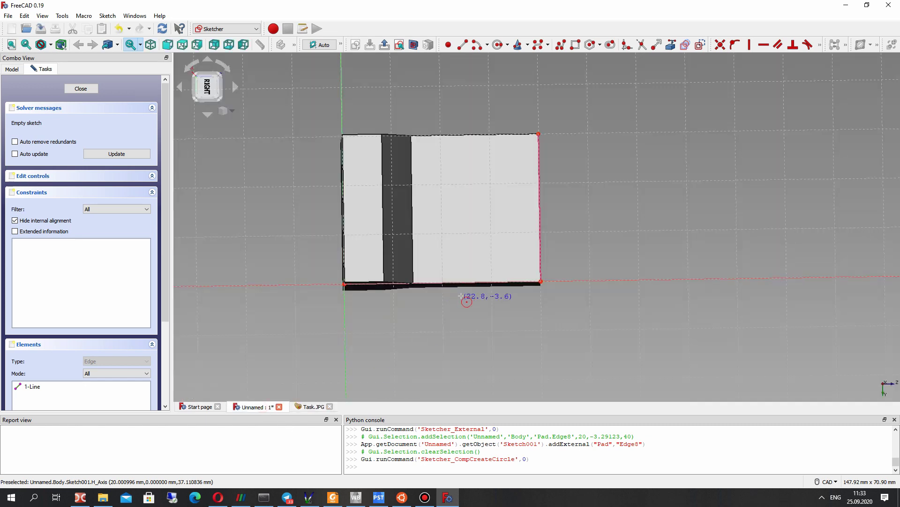
left_click(313, 407)
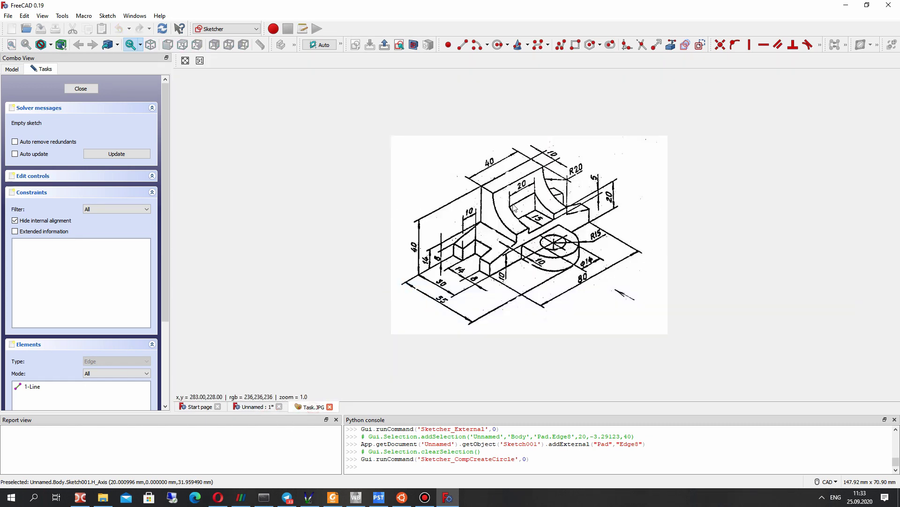
left_click(235, 407)
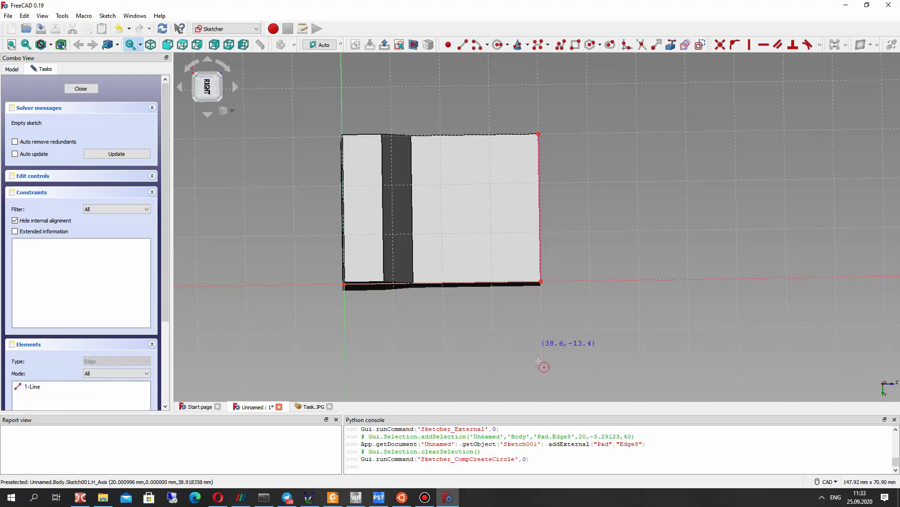
scroll(543, 346, "down", 3)
left_click(448, 44)
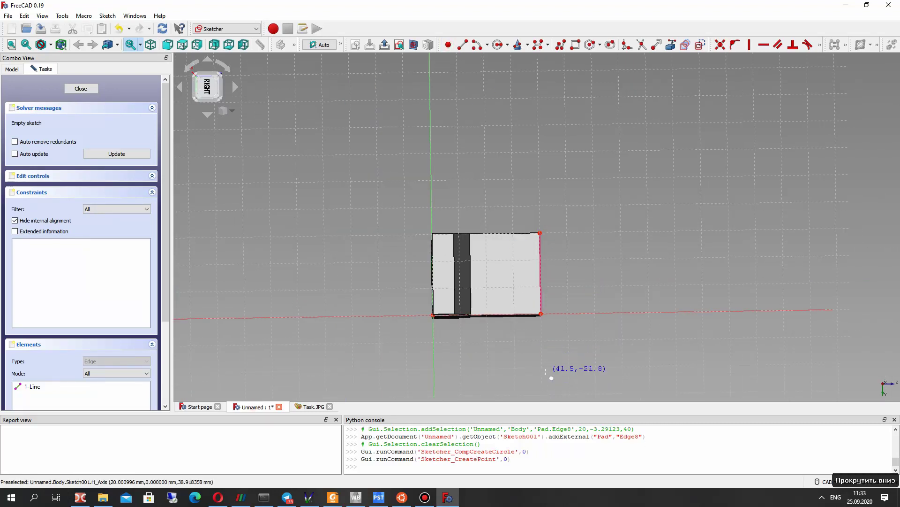
left_click(498, 44)
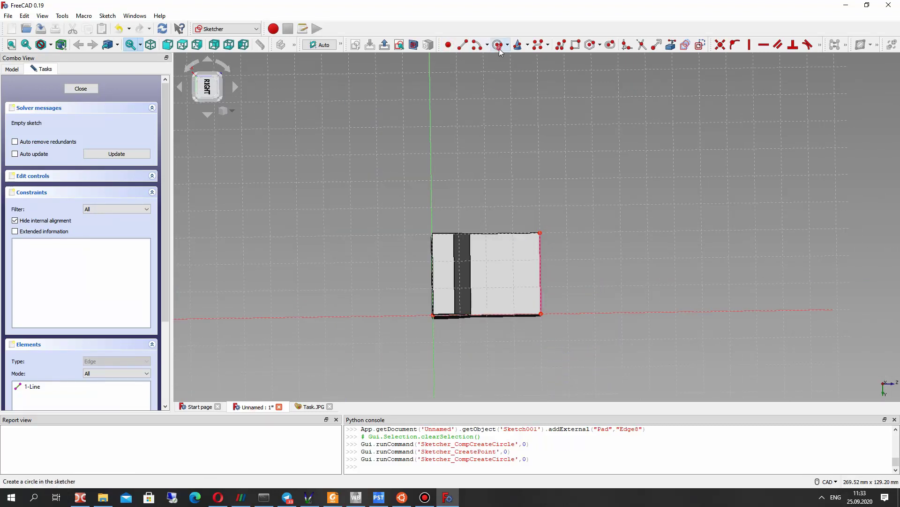
Place a circle of about 15.7 mm radius just below the part's side profile
left_click(544, 371)
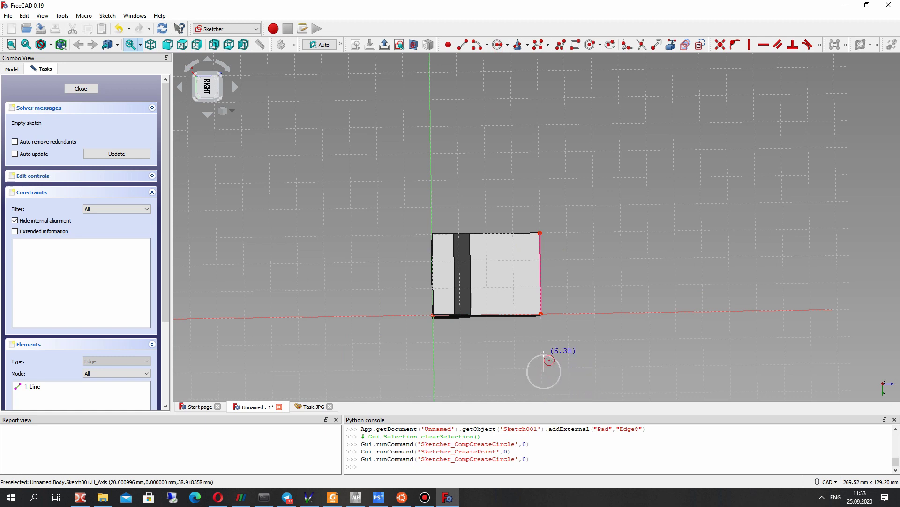
left_click(541, 331)
scroll(539, 337, "down", 5)
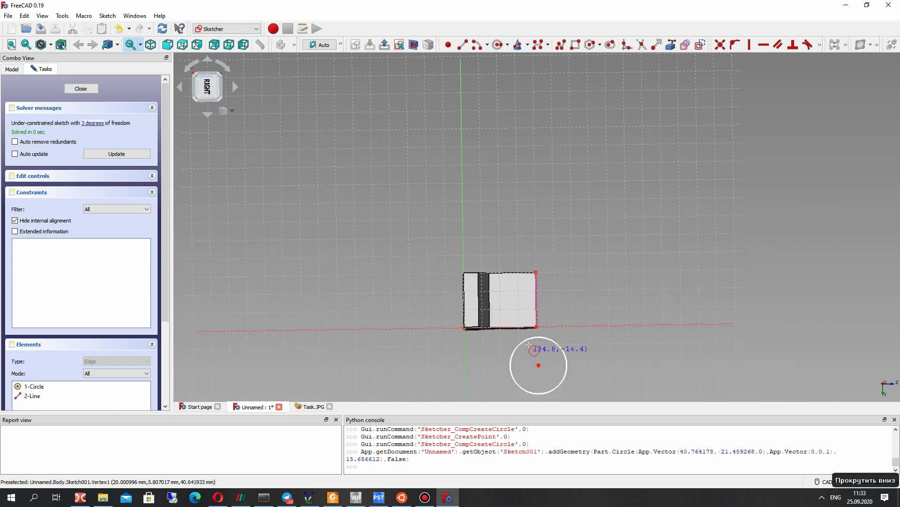
key("ctrl+Tab")
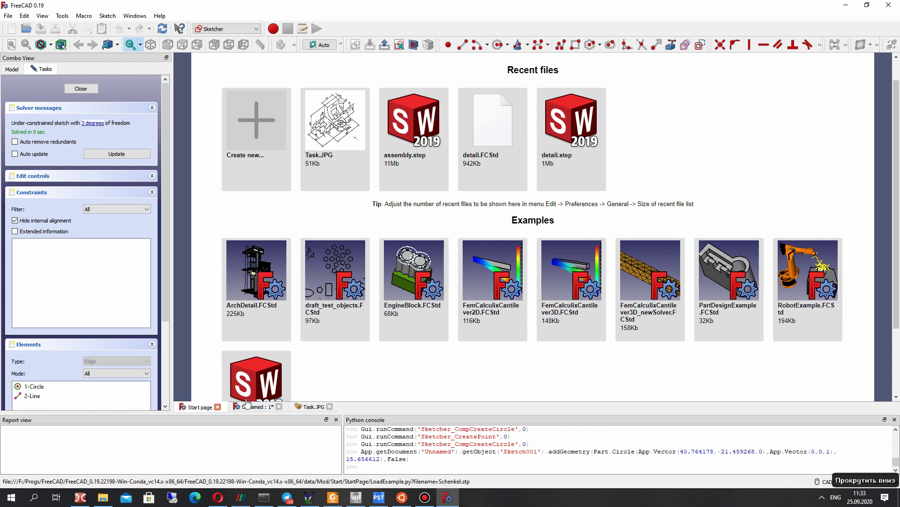
left_click(247, 405)
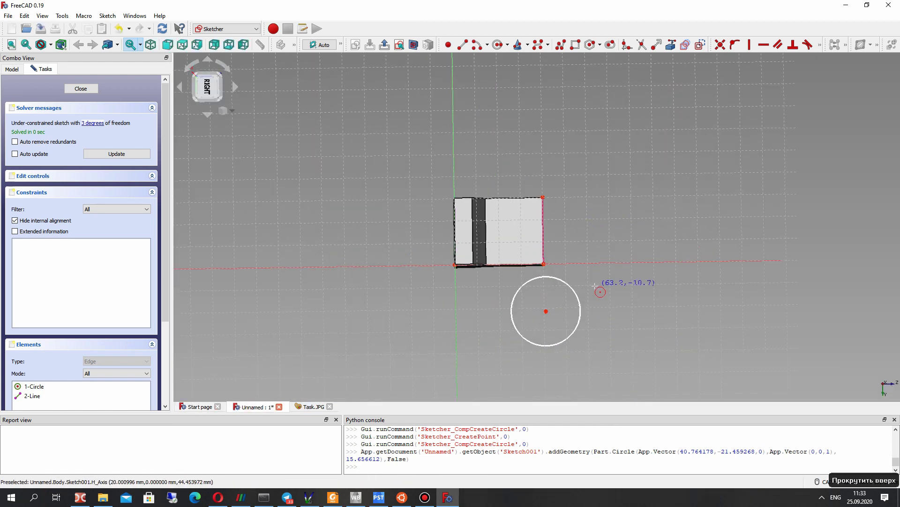
left_click(306, 406)
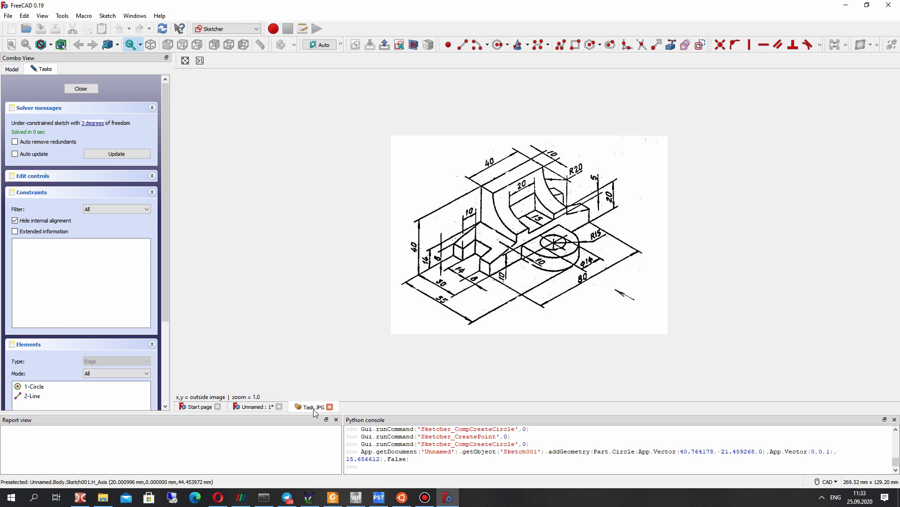
left_click(255, 406)
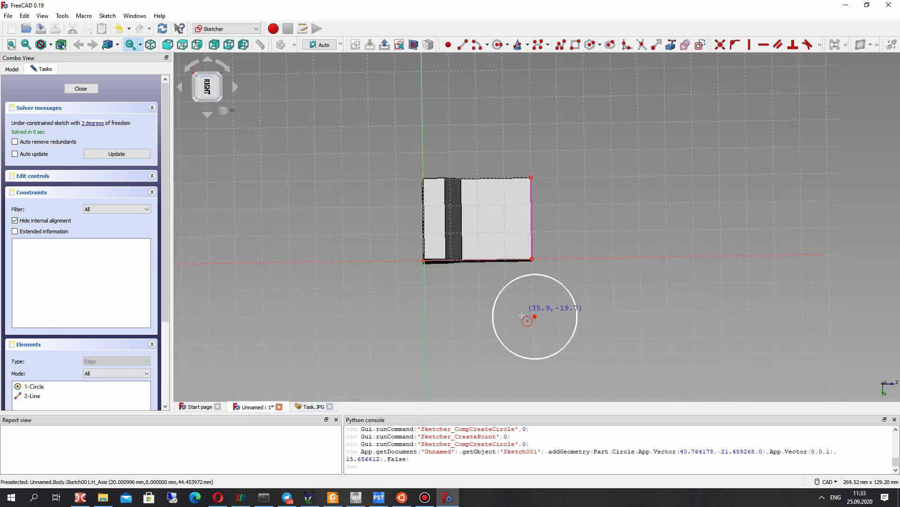
Replace the misplaced circle with one centred on the profile's lower-right corner, radius 20 mm
left_click(501, 286)
key("Delete")
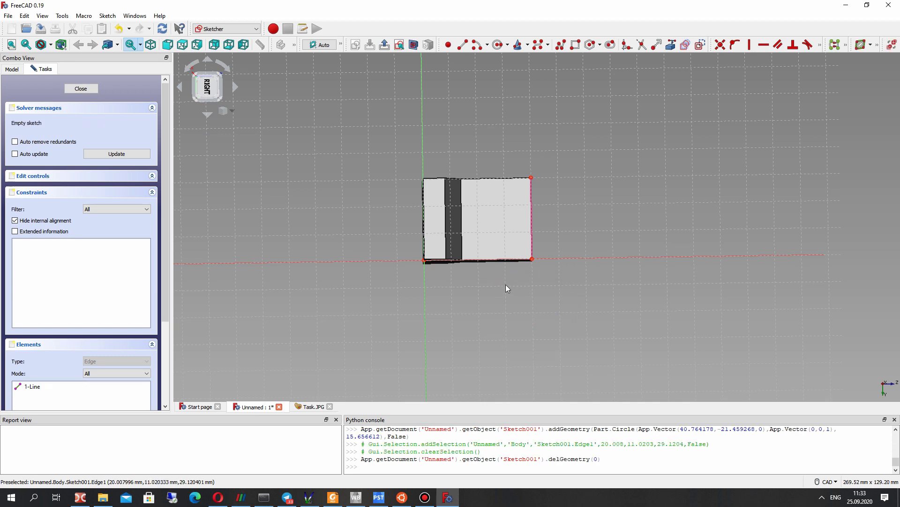
left_click(499, 45)
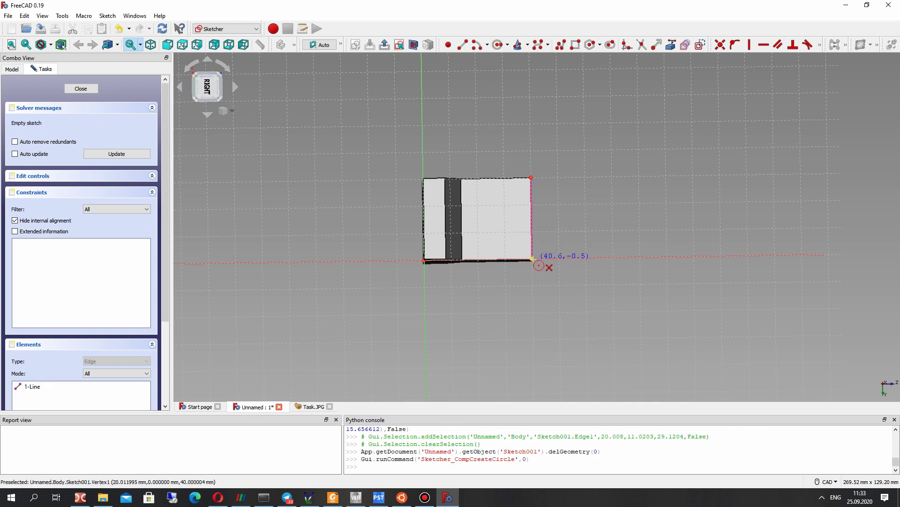
left_click(533, 259)
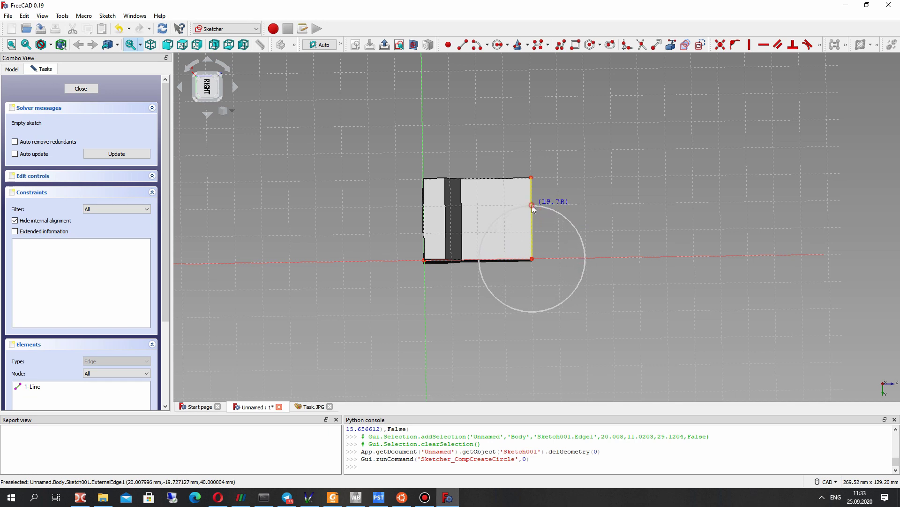
left_click(533, 207)
scroll(525, 237, "up", 2)
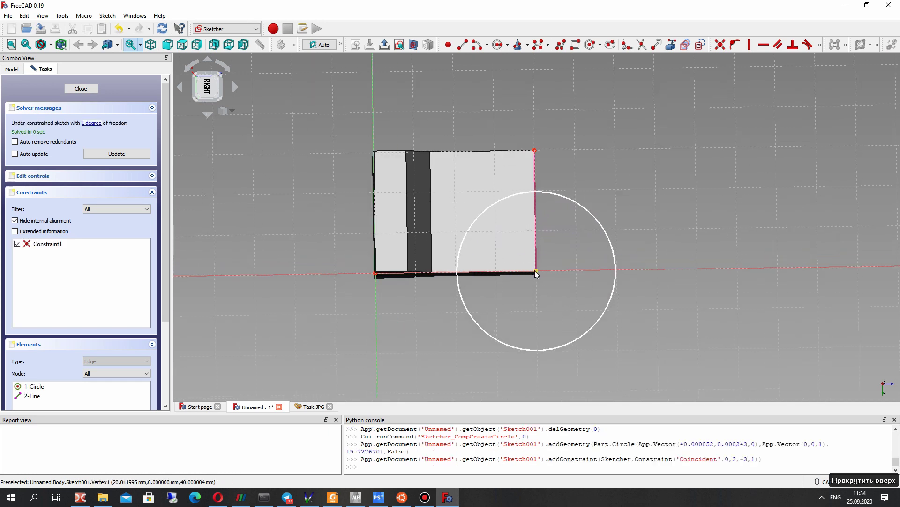
left_click(512, 196)
left_click(820, 44)
left_click(820, 45)
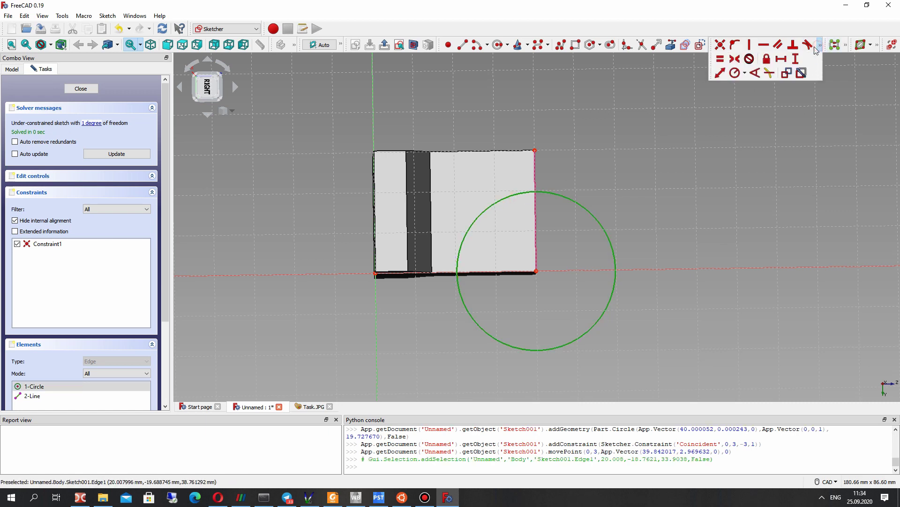
left_click(735, 73)
key("Return")
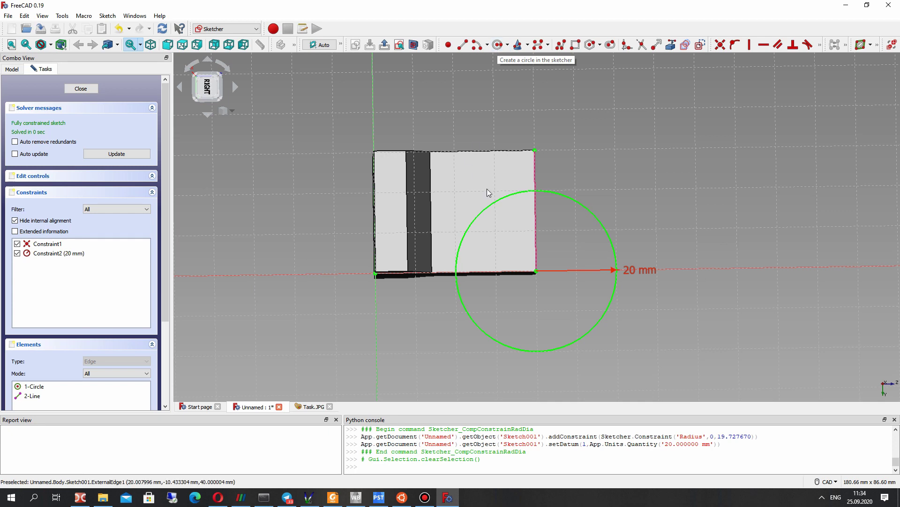
Add vertical and horizontal lines from that corner and trim the circle to a quarter-round
left_click(462, 45)
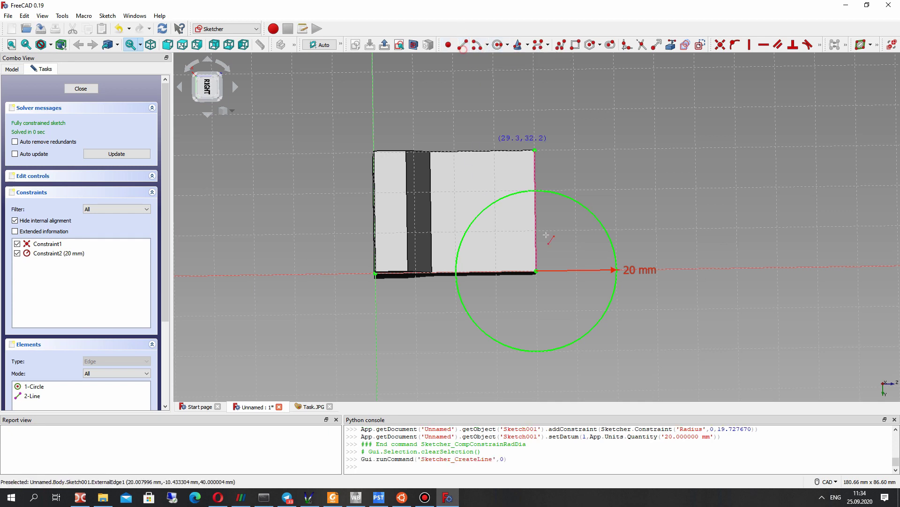
left_click(536, 271)
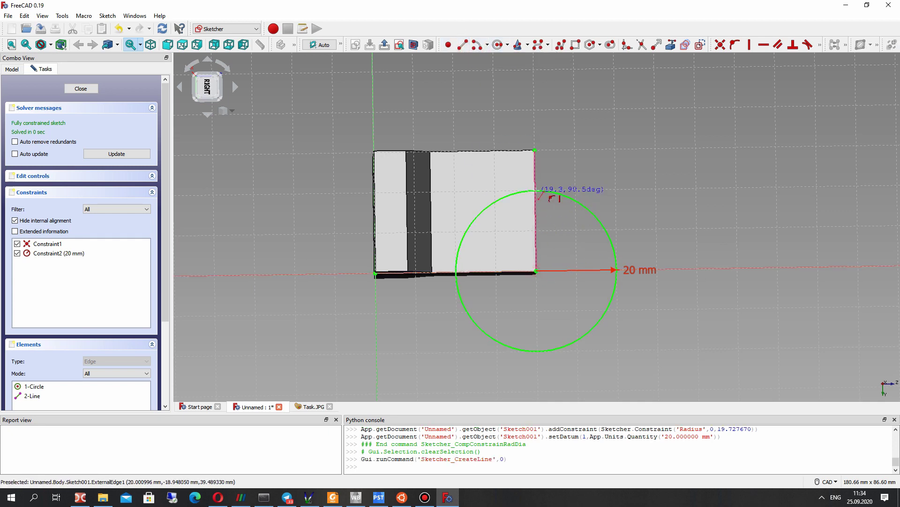
left_click(535, 191)
left_click(536, 271)
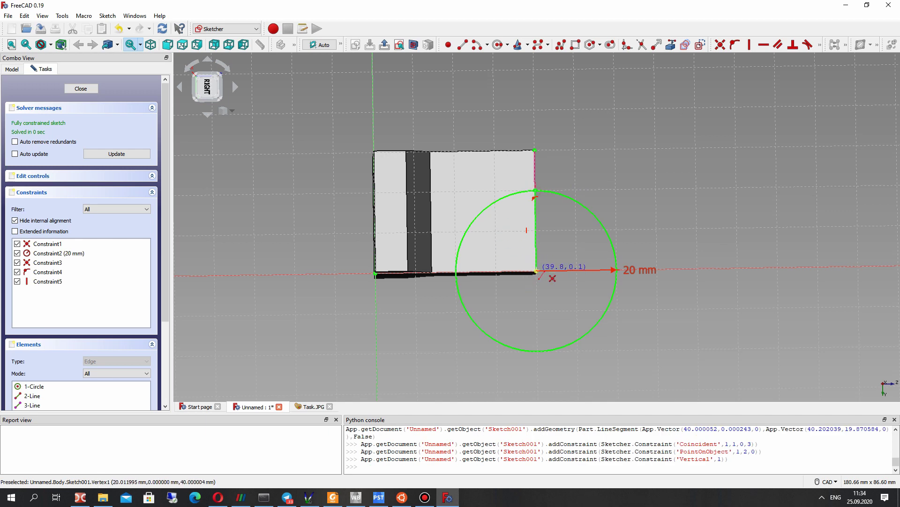
left_click(457, 272)
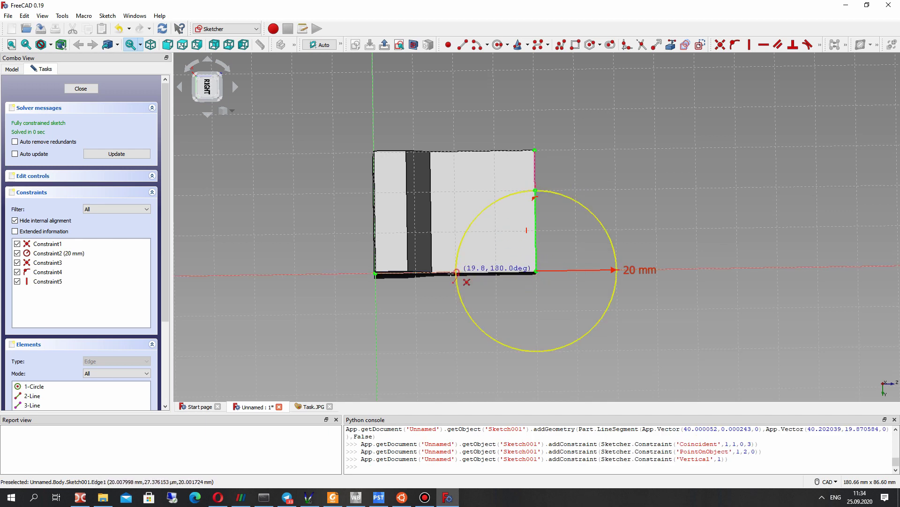
left_click(642, 45)
left_click(588, 208)
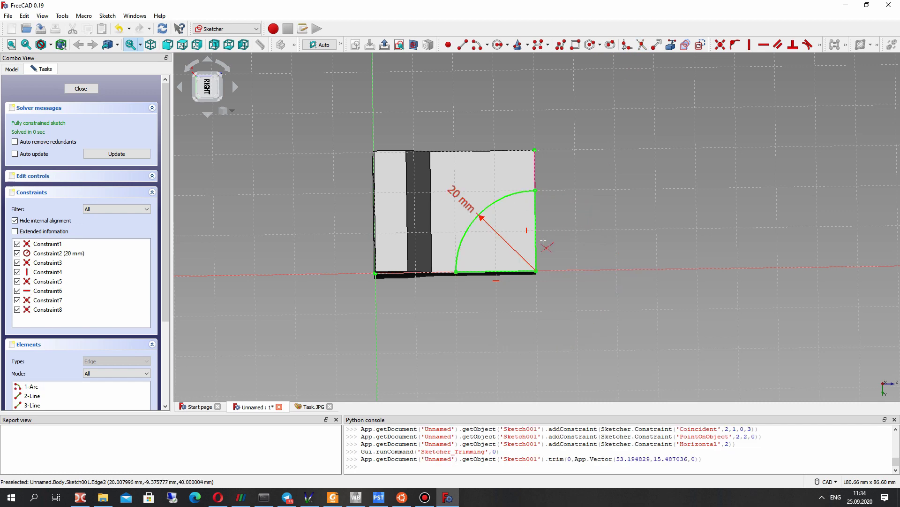
mouse_move(565, 252)
right_mouse_down()
mouse_move(336, 151)
mouse_move(370, 262)
mouse_move(701, 270)
right_mouse_up()
Pocket the quarter-round sketch 100 mm deep through the block
left_click(83, 94)
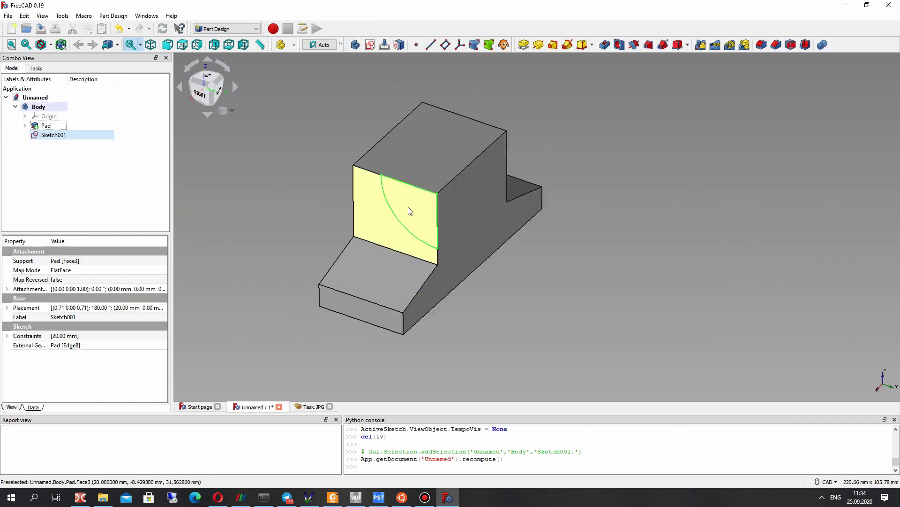
left_click(538, 44)
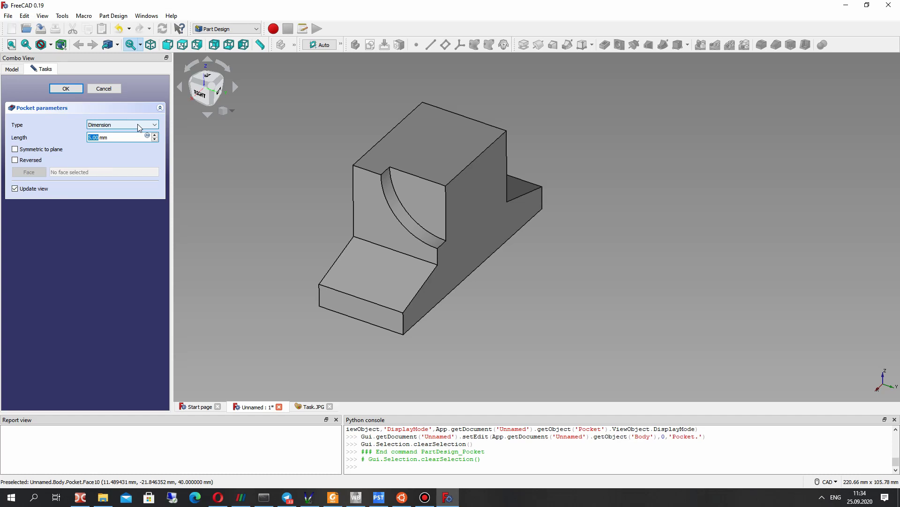
type("100")
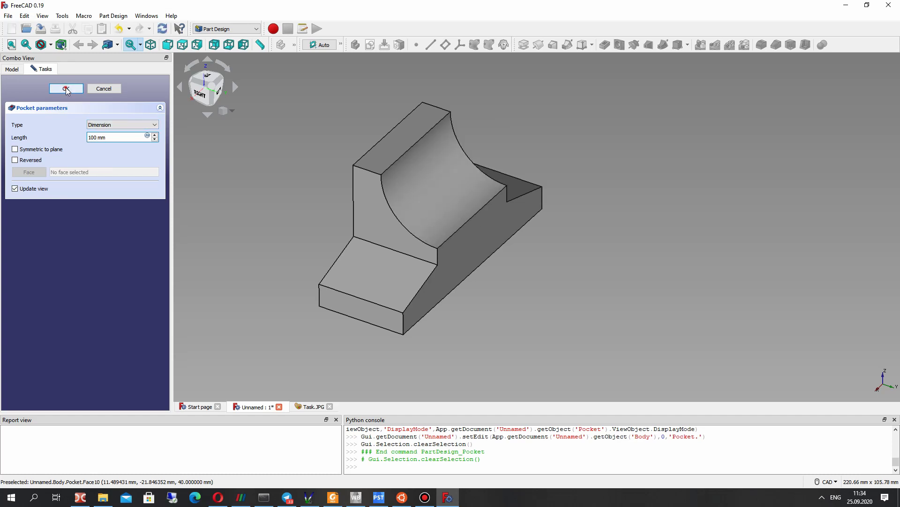
left_click(66, 90)
Select the flat top face of the tall block, checking the reference drawing along the way
right_click_drag(457, 227, 435, 228)
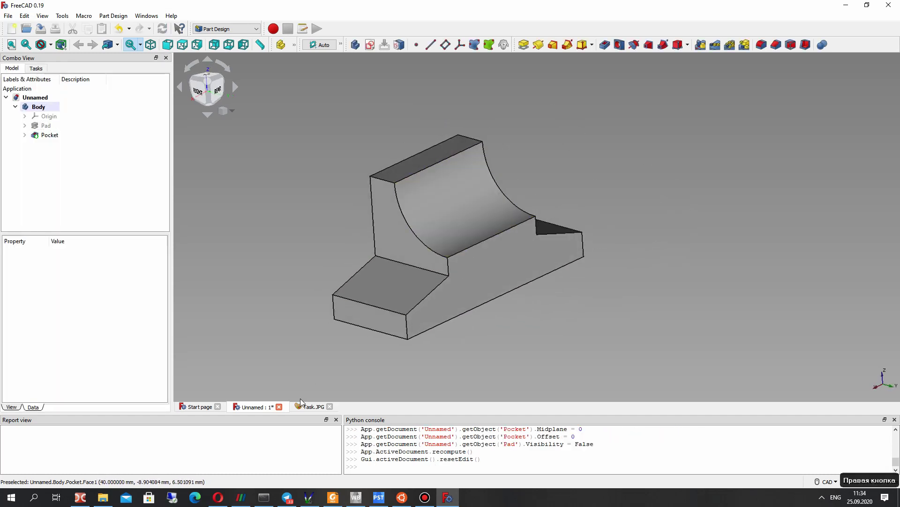
left_click(309, 406)
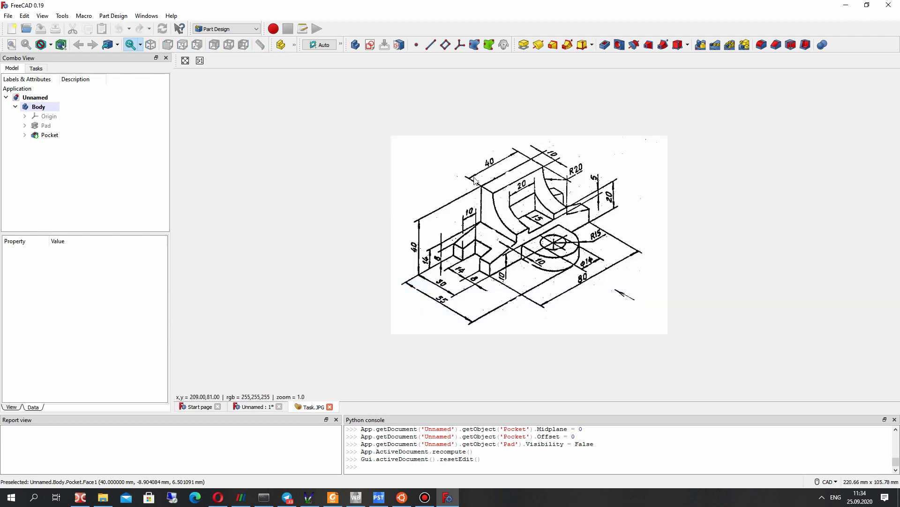
left_click(253, 407)
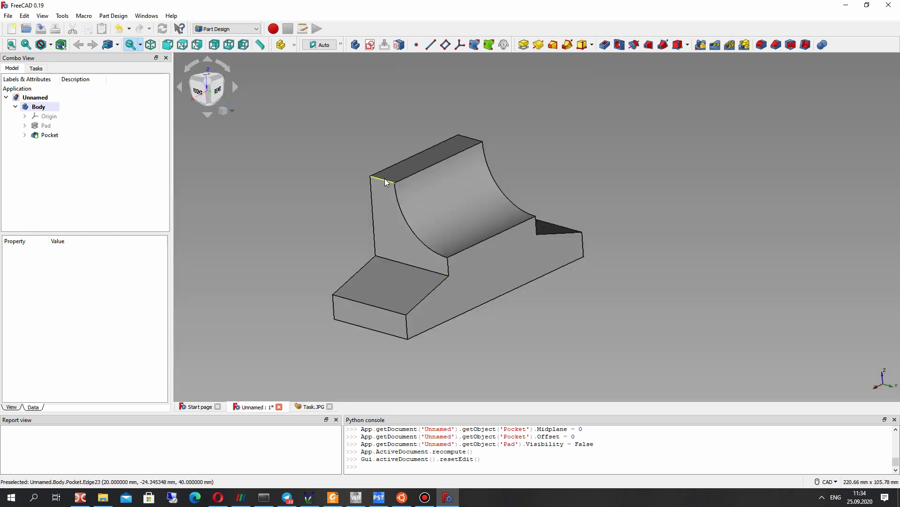
left_click(319, 405)
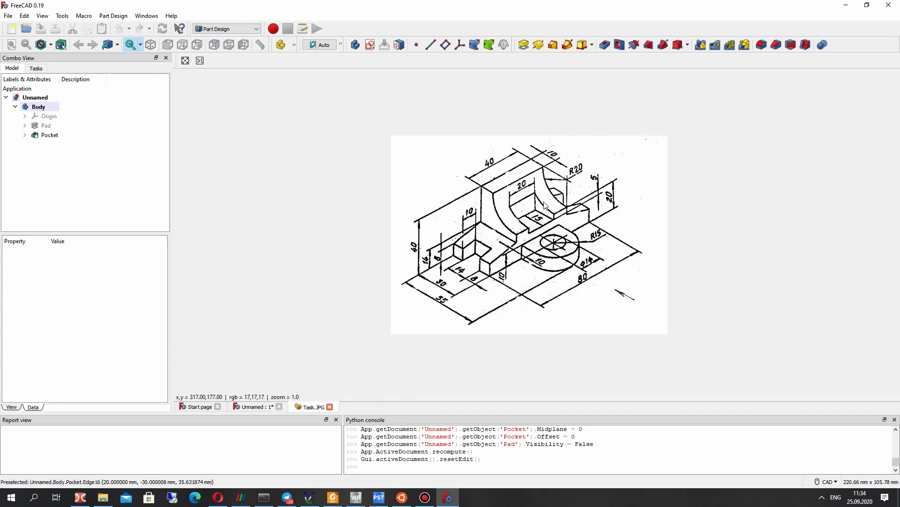
left_click(253, 406)
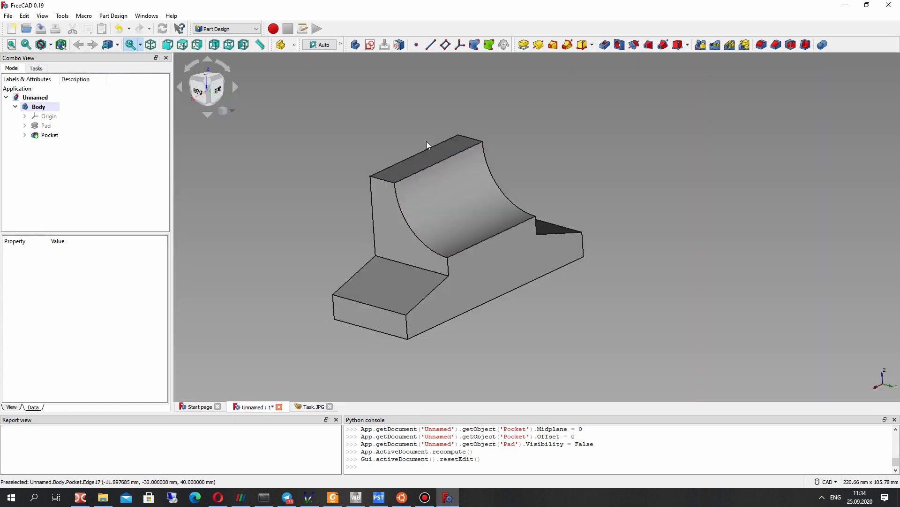
right_click_drag(432, 161, 452, 192)
left_click(401, 123)
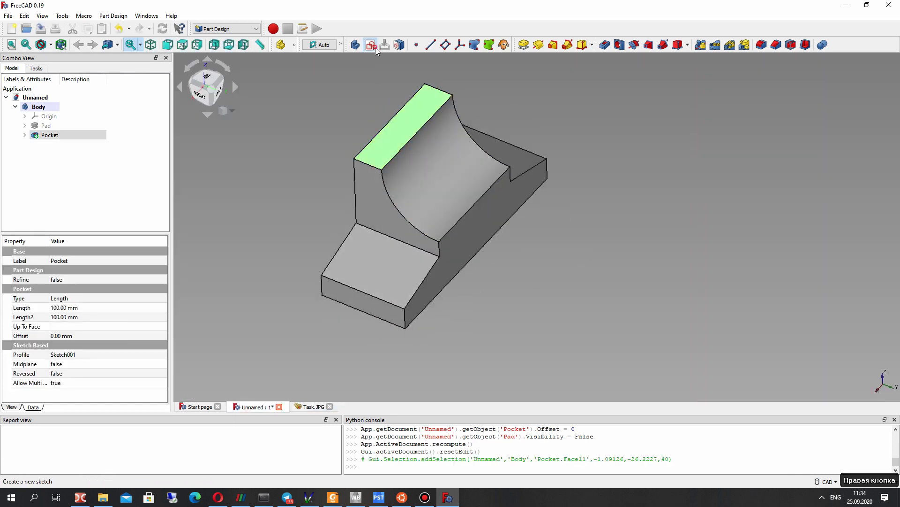
Start a new sketch on the tall block's top face
left_click(375, 47)
scroll(533, 173, "down", 3)
scroll(586, 83, "up", 5)
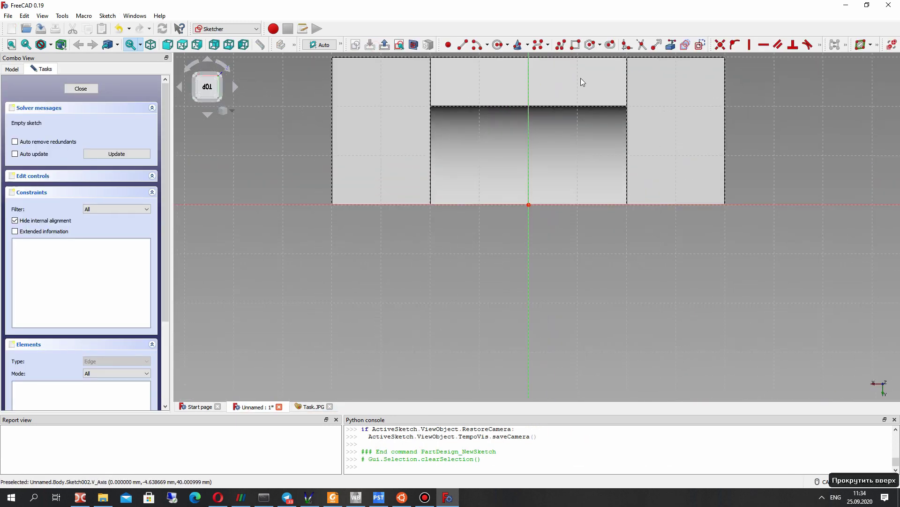
left_click(310, 407)
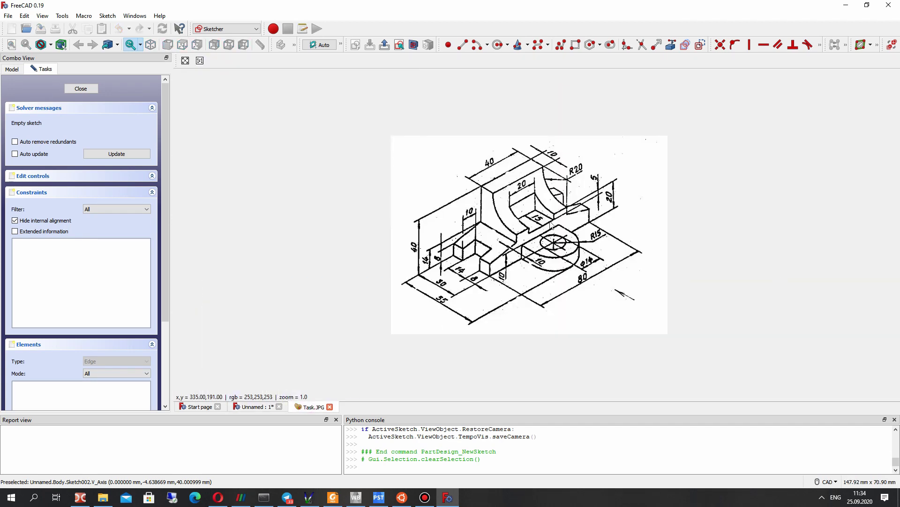
left_click(258, 407)
scroll(486, 275, "down", 3)
scroll(573, 100, "up", 3)
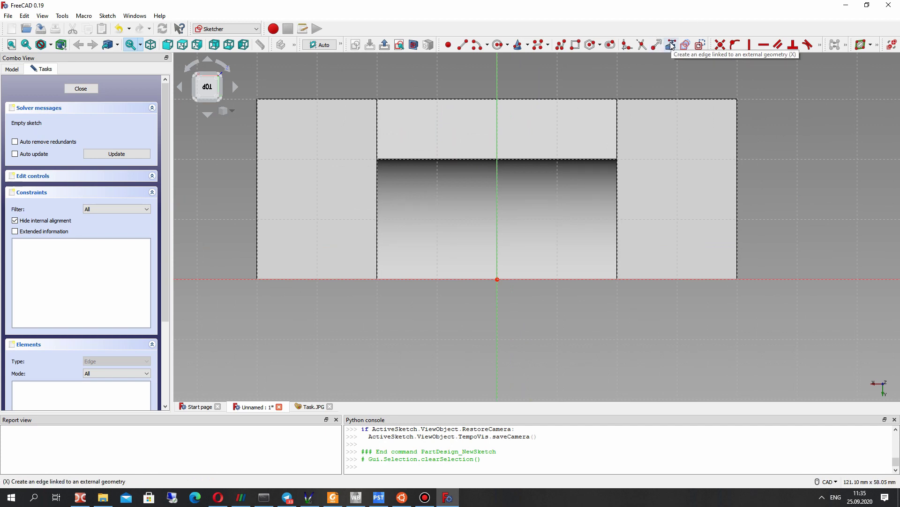
Draw a rectangle with its bottom edge on the horizontal axis
left_click(463, 45)
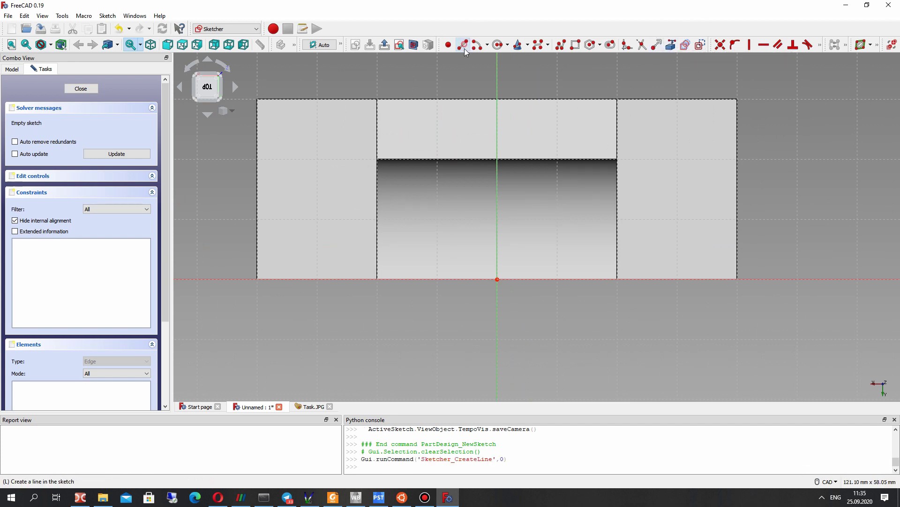
left_click(576, 45)
left_click(433, 279)
left_click(549, 195)
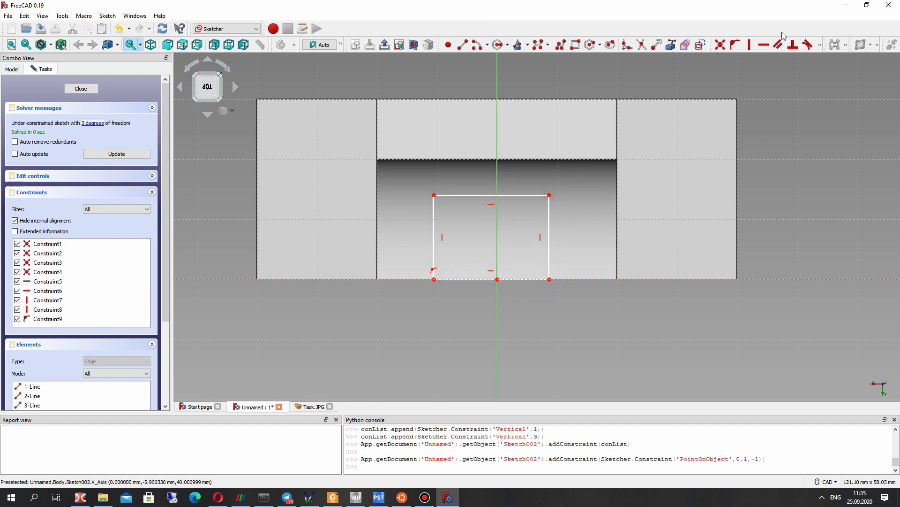
key("Escape")
Constrain the rectangle's vertical side to 15 mm
left_click(549, 226)
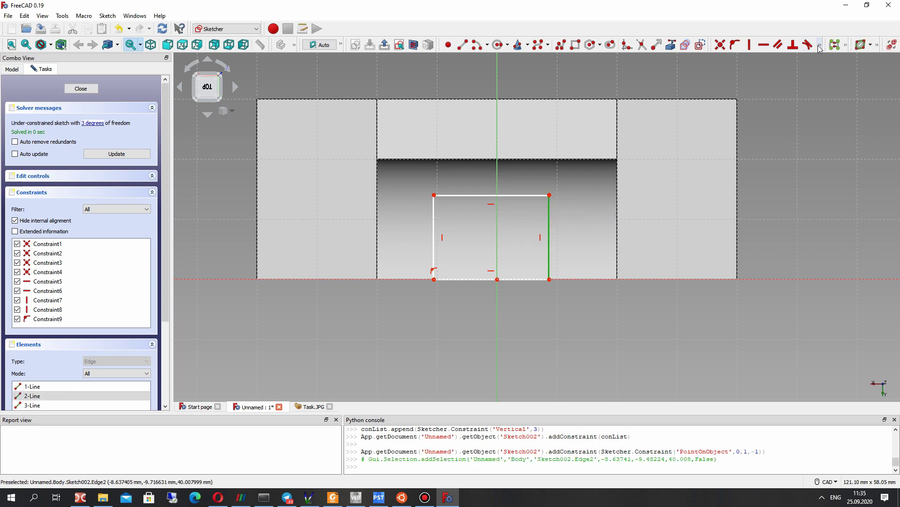
left_click(819, 46)
left_click(715, 73)
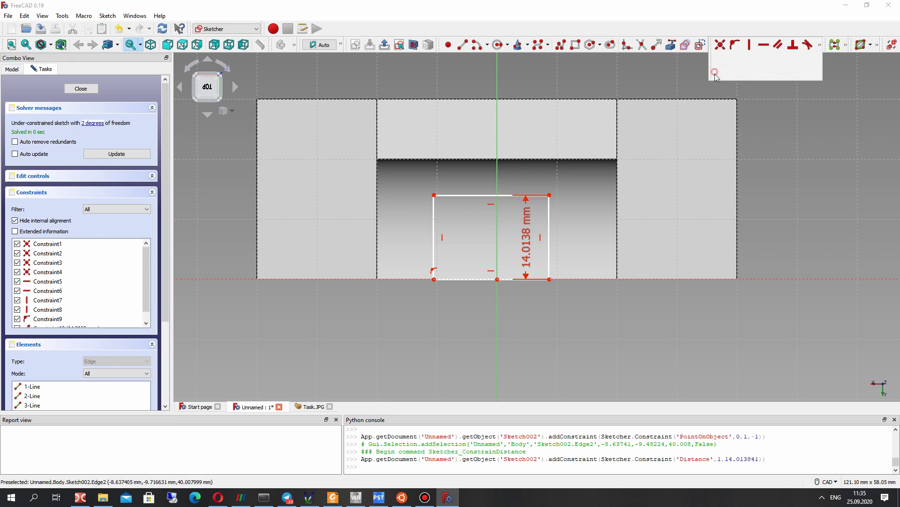
type("20")
key("Return")
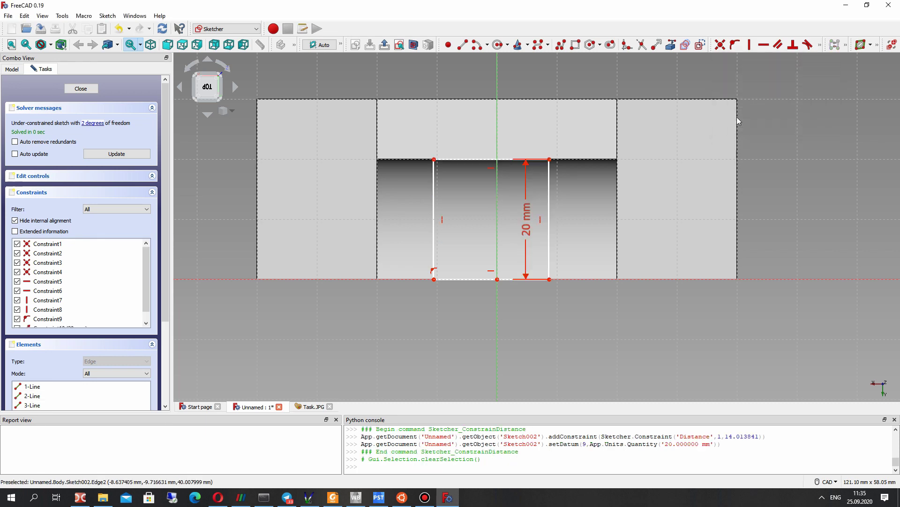
left_click(310, 407)
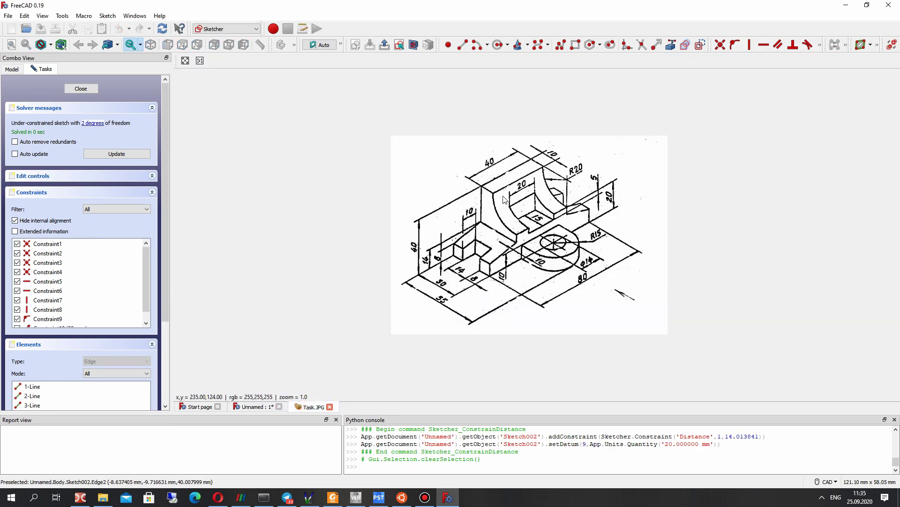
left_click(253, 407)
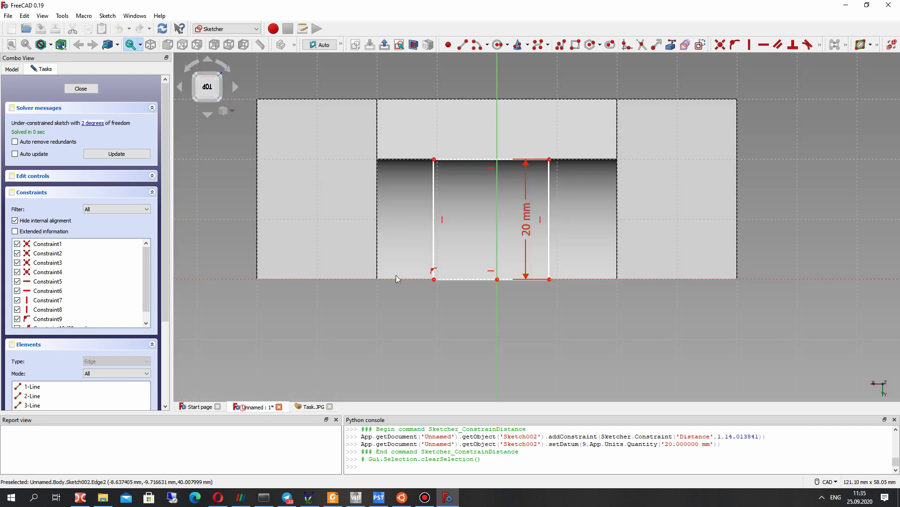
double_click(527, 214)
type("15")
key("Return")
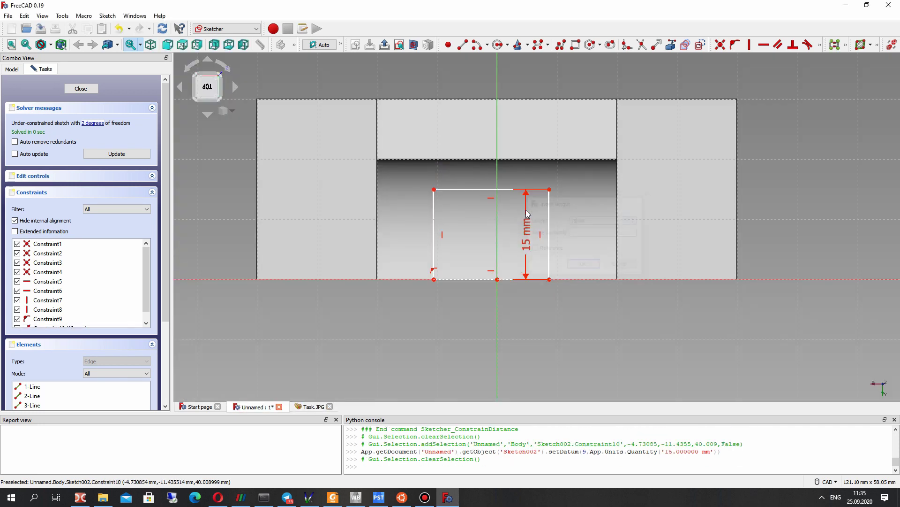
Give the rectangle's bottom edge a 20 mm horizontal width
left_click(468, 280)
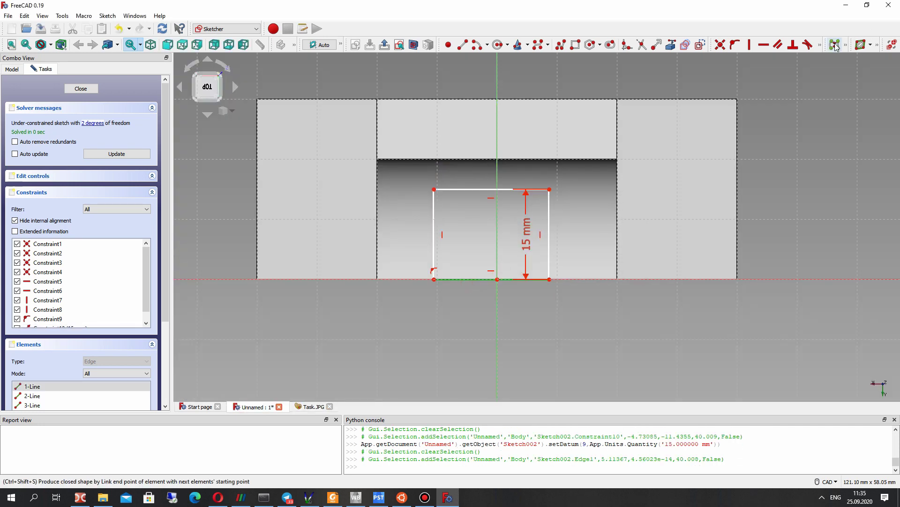
left_click(814, 47)
left_click(560, 205)
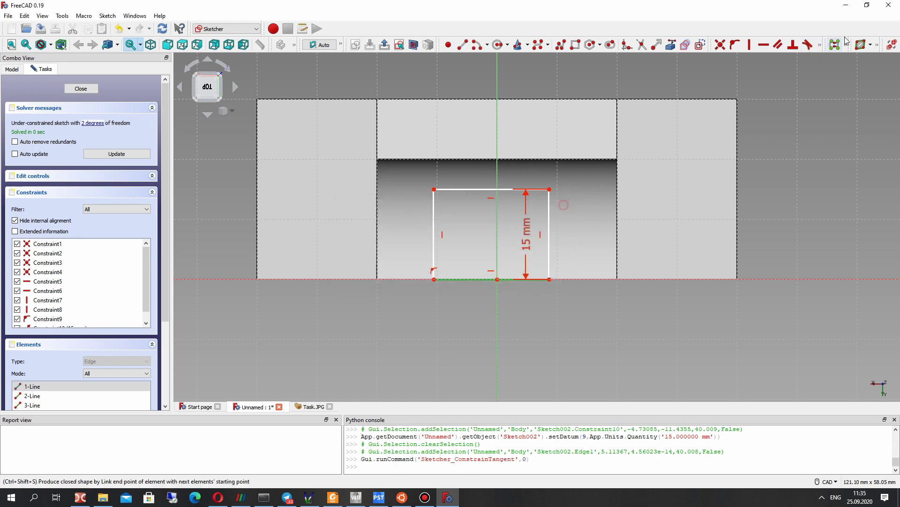
left_click(821, 44)
left_click(783, 63)
type("20")
key("Return")
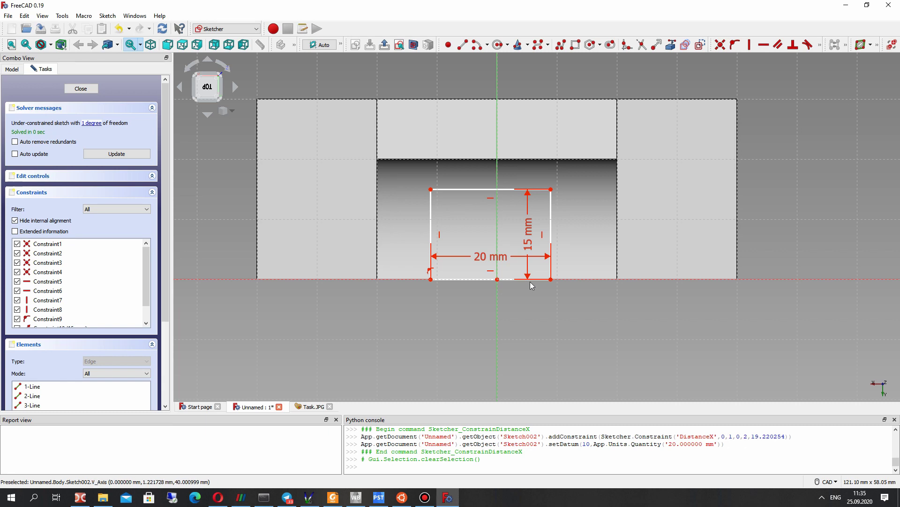
Set the rectangle's bottom-right corner 10 mm horizontally from the sketch origin
left_click(551, 280)
left_click(498, 279)
left_click(822, 46)
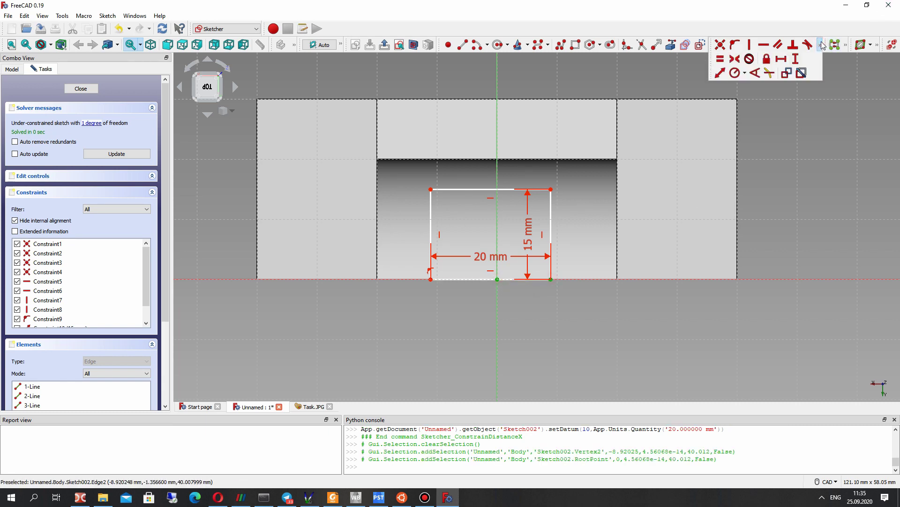
left_click(782, 64)
type("10")
key("Return")
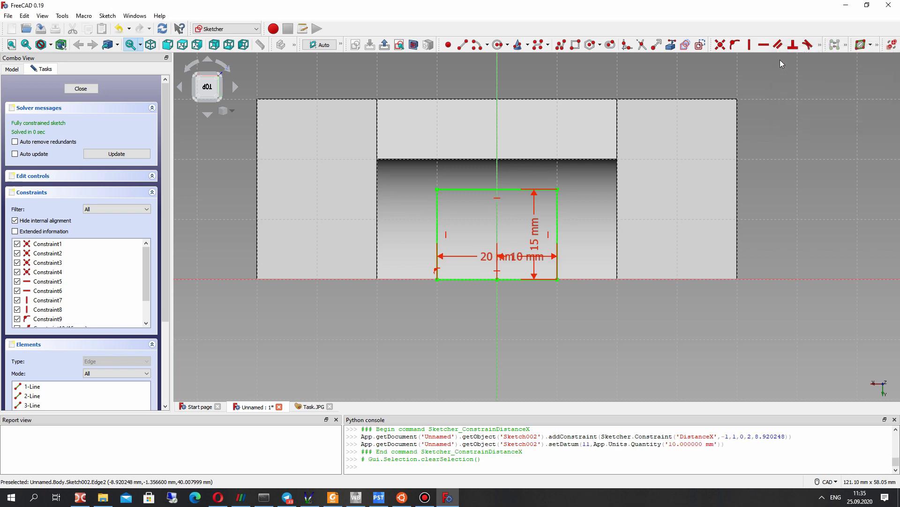
mouse_move(585, 170)
right_mouse_down()
mouse_move(631, 150)
mouse_move(599, 328)
mouse_move(692, 252)
mouse_move(617, 307)
mouse_move(654, 323)
mouse_move(647, 120)
mouse_move(635, 189)
right_mouse_up()
scroll(635, 190, "down", 5)
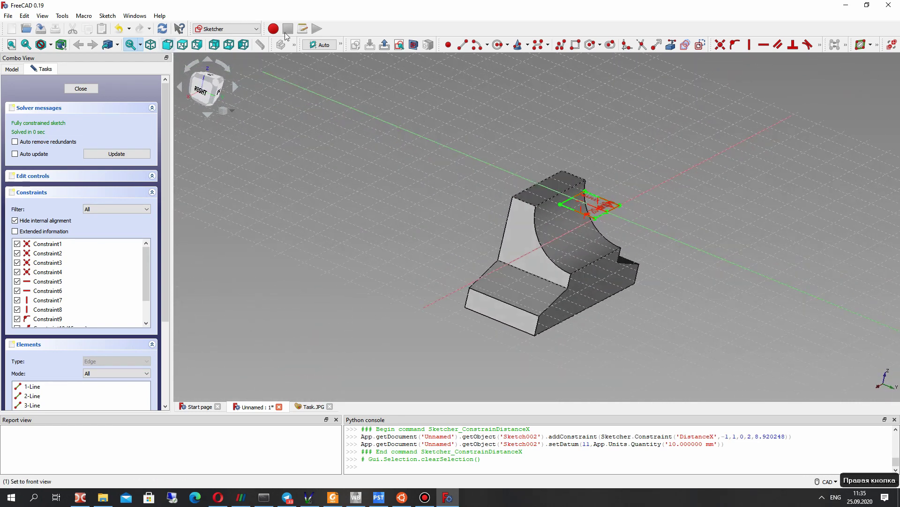
Pocket the 20 × 15 mm rectangle 25 mm deep into the tall block
left_click(85, 89)
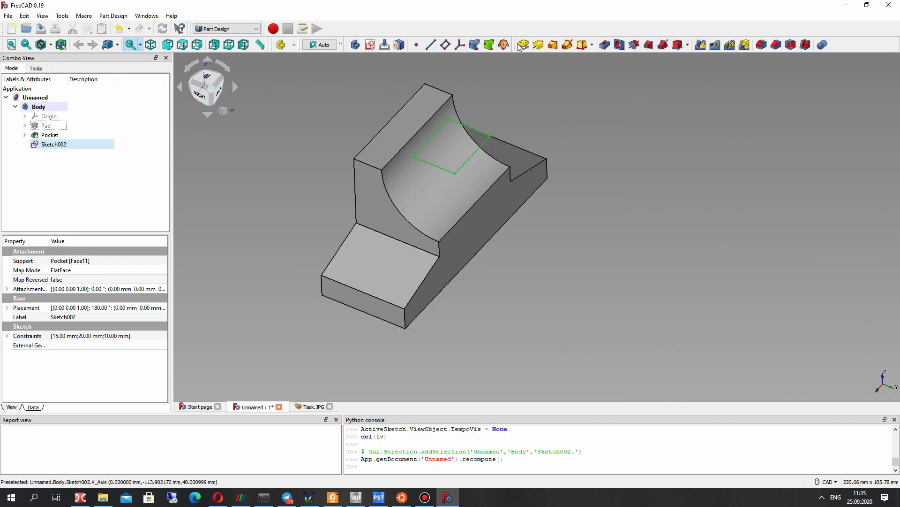
left_click(605, 44)
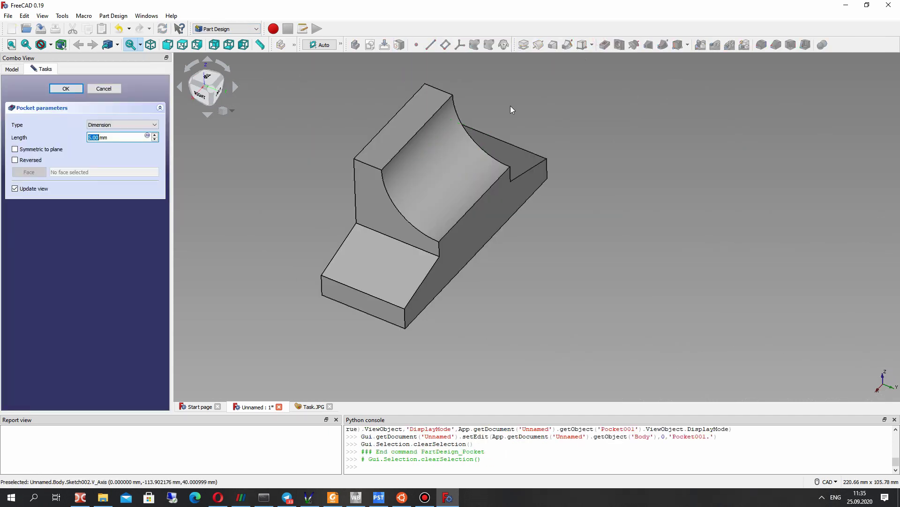
type("100")
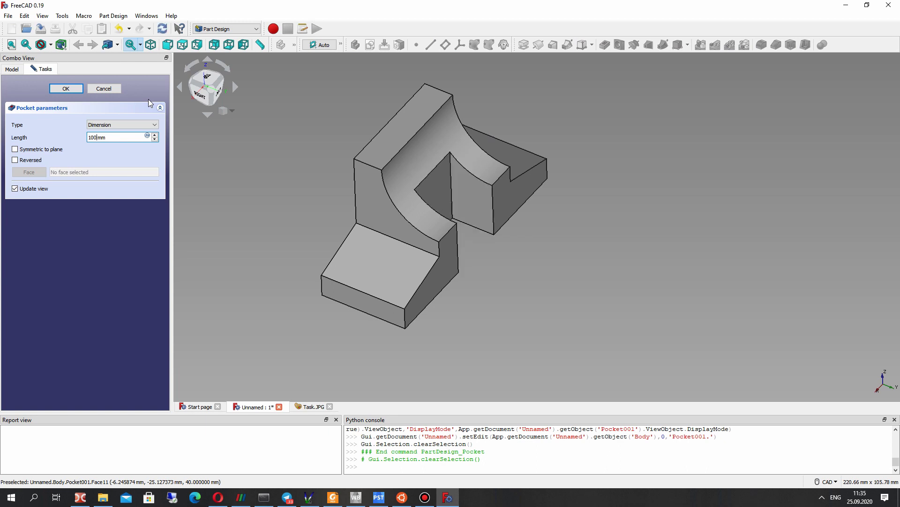
left_click(310, 406)
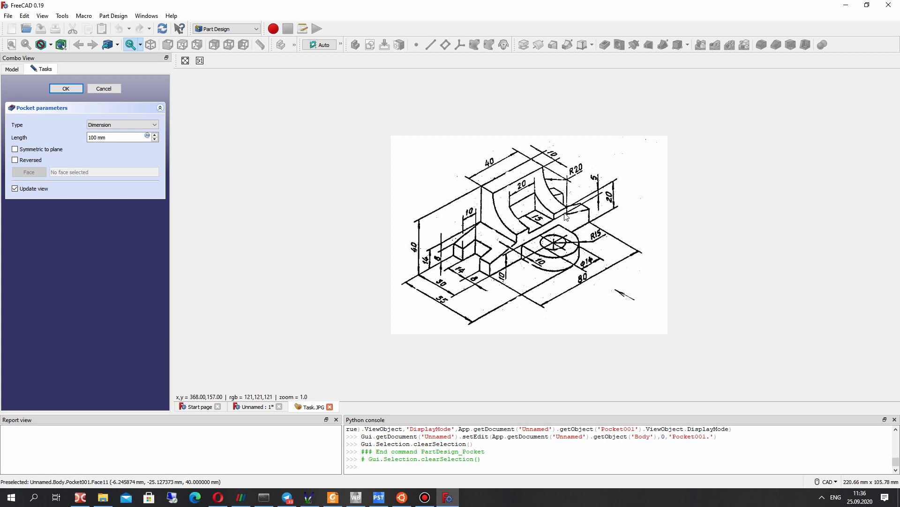
left_click(250, 408)
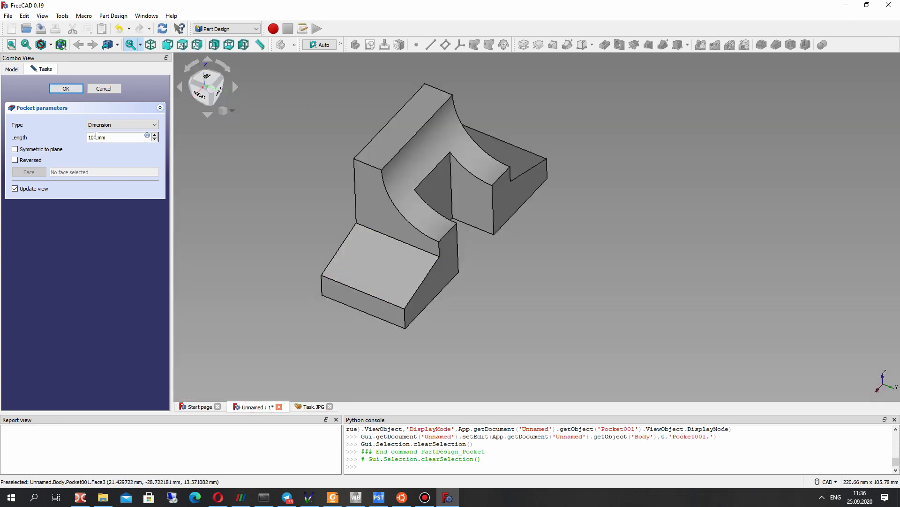
type("25")
right_click_drag(407, 196, 472, 208)
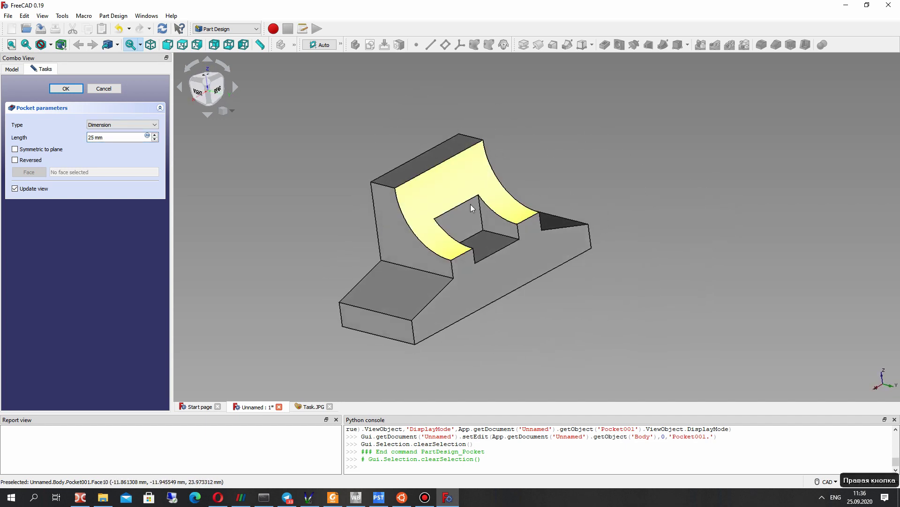
left_click(66, 88)
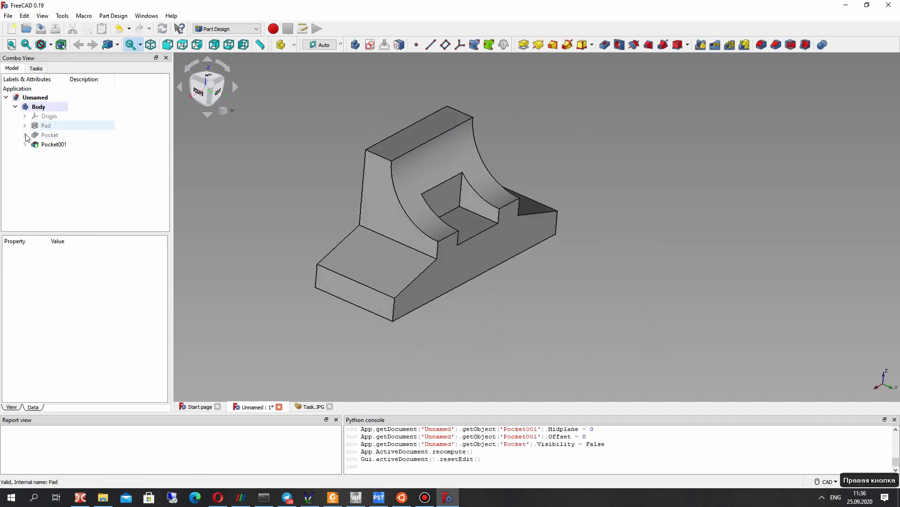
Set Pocket001's Refine property to true and inspect the result against the drawing
left_click(53, 144)
left_click(65, 279)
left_click(64, 279)
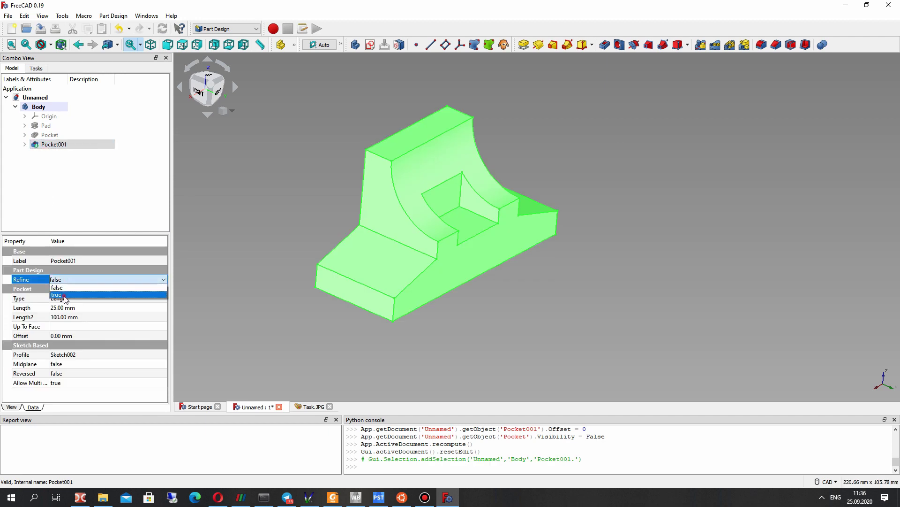
left_click(64, 294)
left_click(216, 251)
right_click_drag(469, 178, 488, 243)
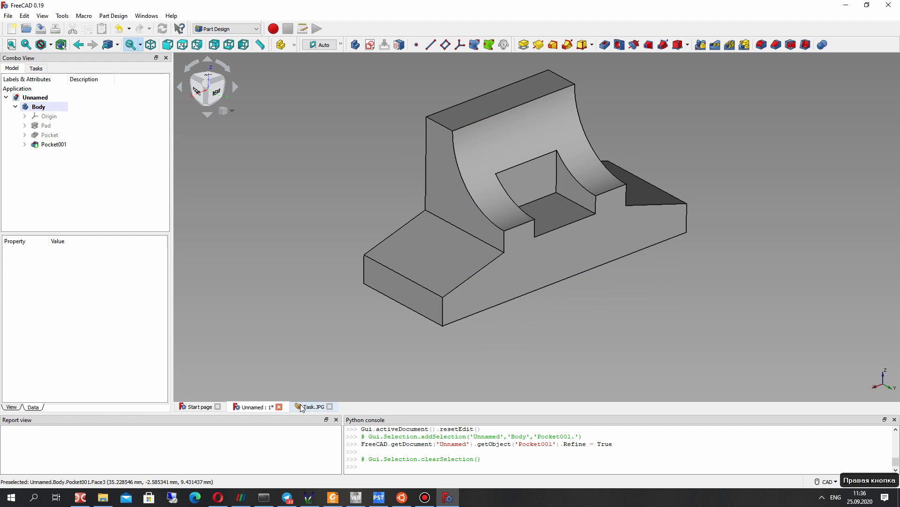
left_click(310, 407)
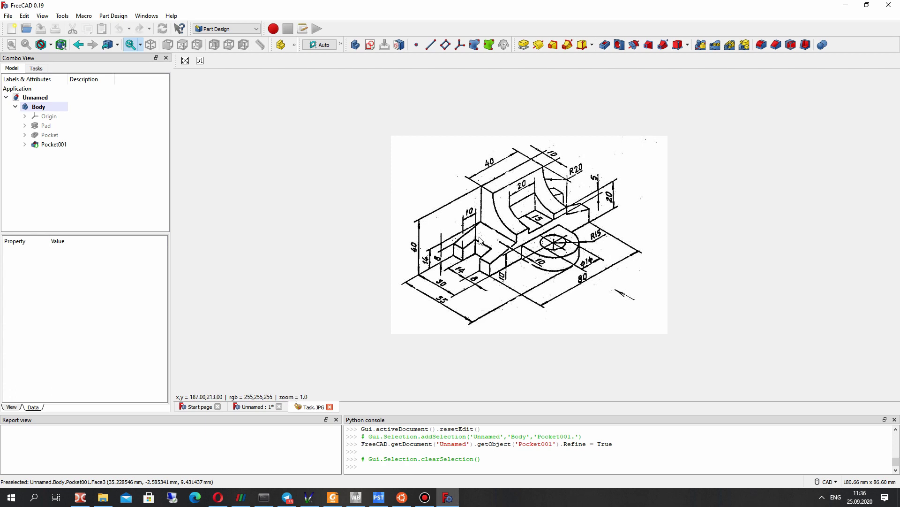
left_click(254, 407)
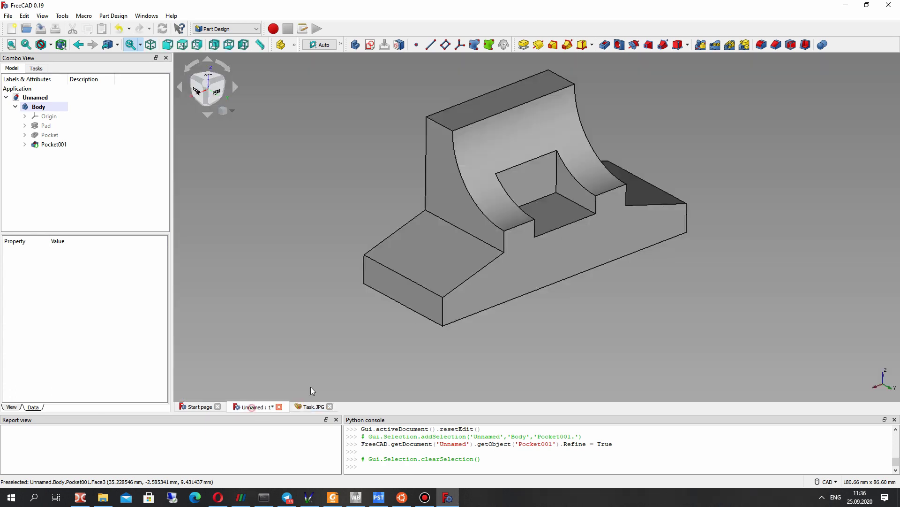
From the bottom view, start a sketch on the bottom face and draw a rectangle
key("5")
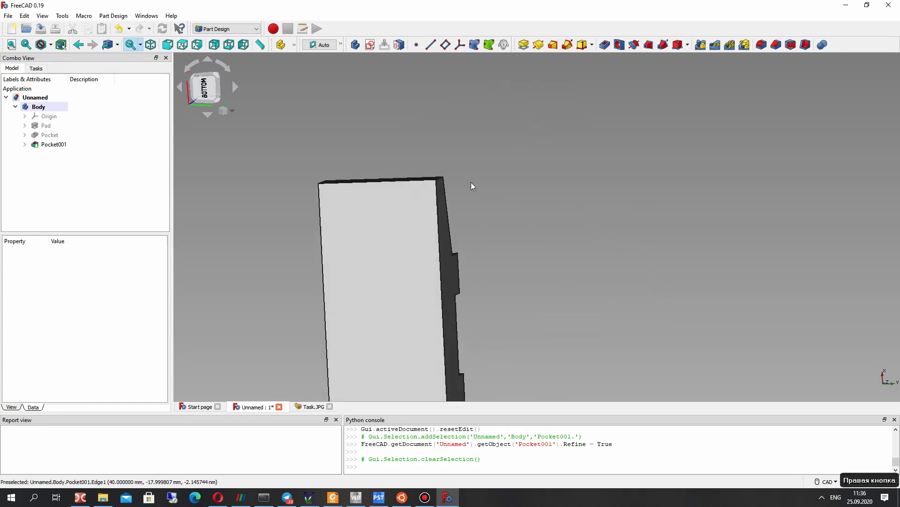
left_click(368, 193)
left_click(370, 45)
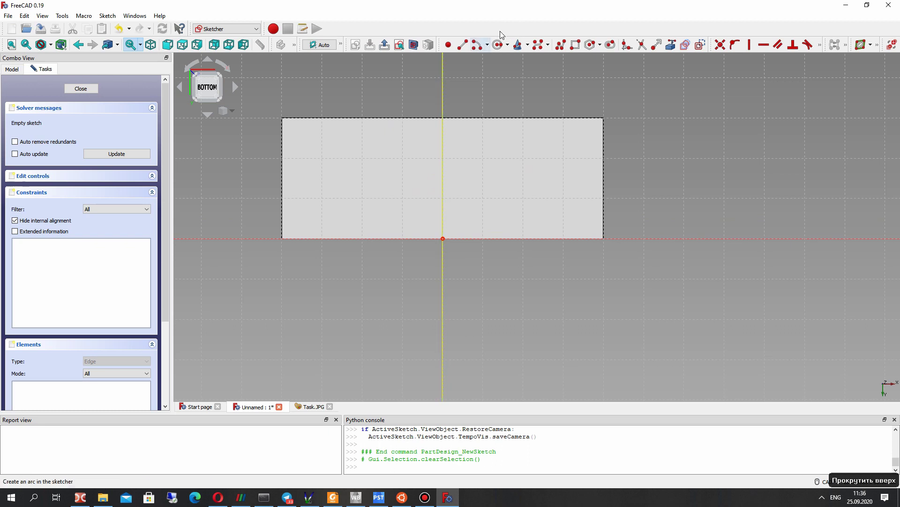
left_click(575, 45)
left_click(250, 154)
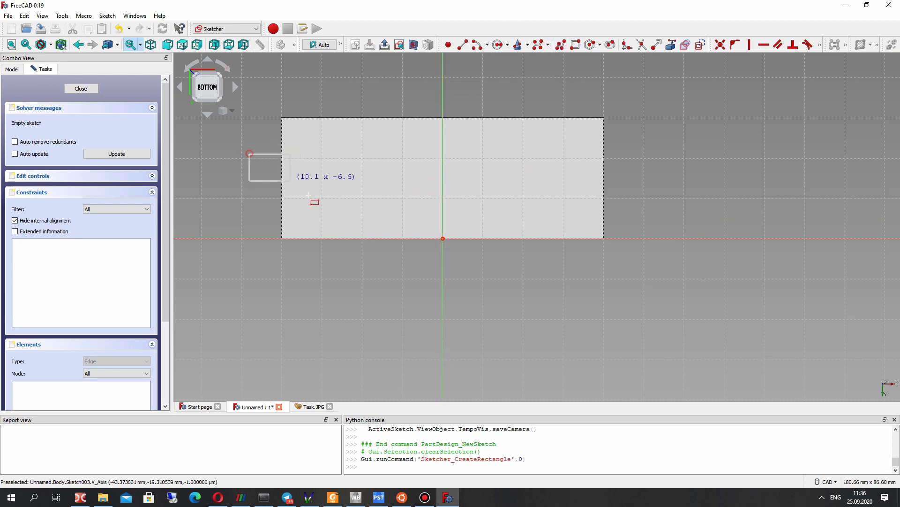
left_click(330, 204)
Link the face's left edge as external geometry and put the rectangle's top-left corner on it
scroll(291, 240, "up", 2)
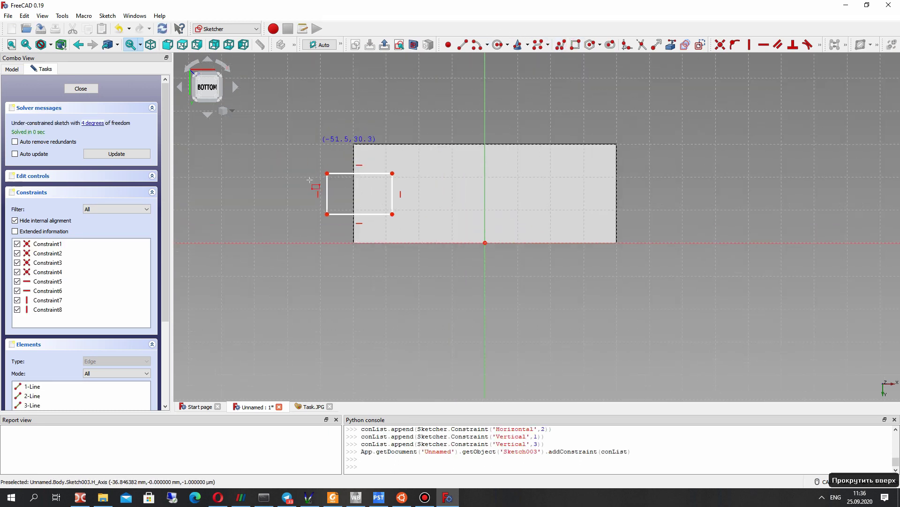
left_click(310, 406)
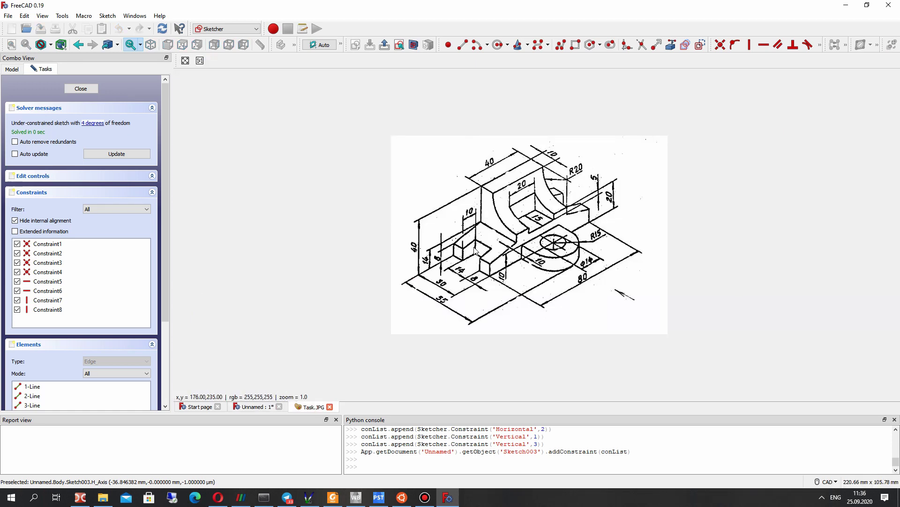
left_click(253, 407)
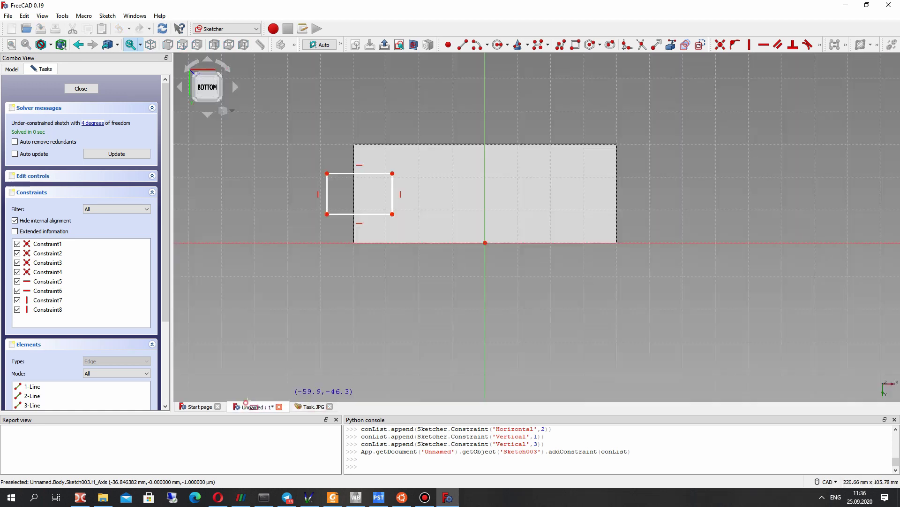
scroll(344, 200, "up", 2)
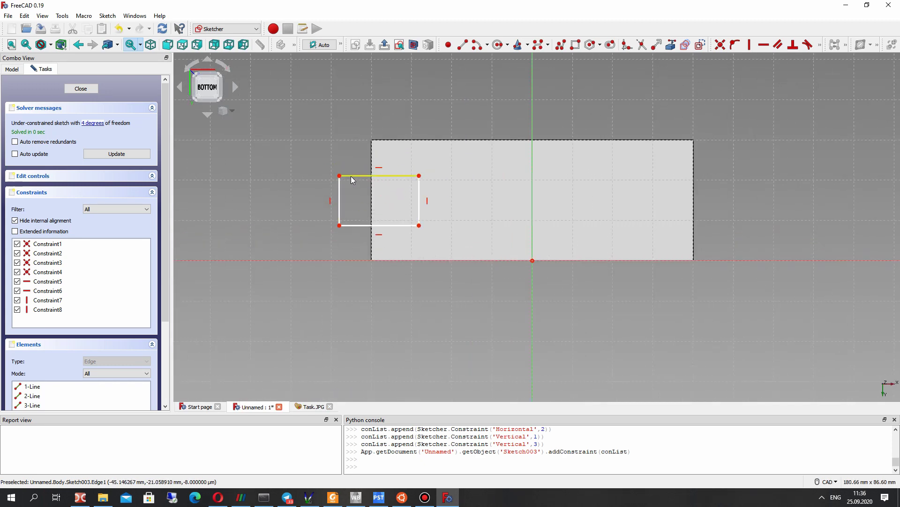
left_click(671, 45)
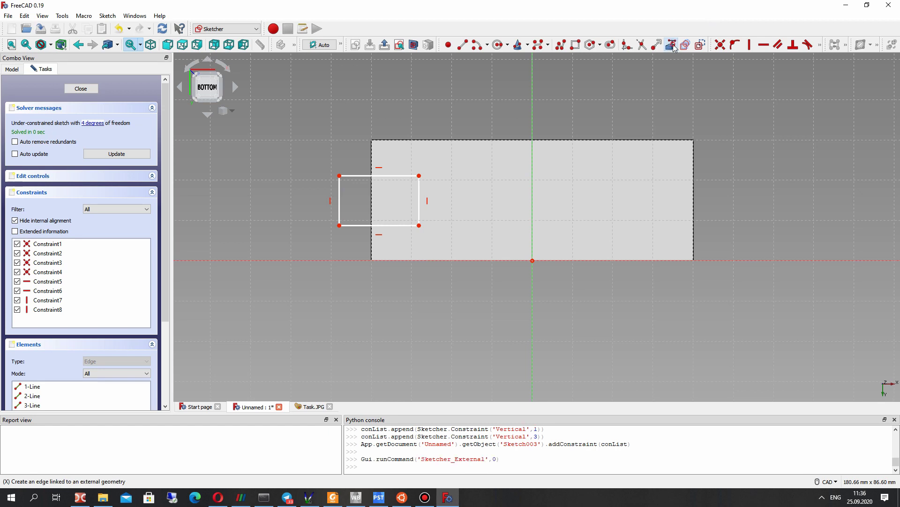
left_click(372, 150)
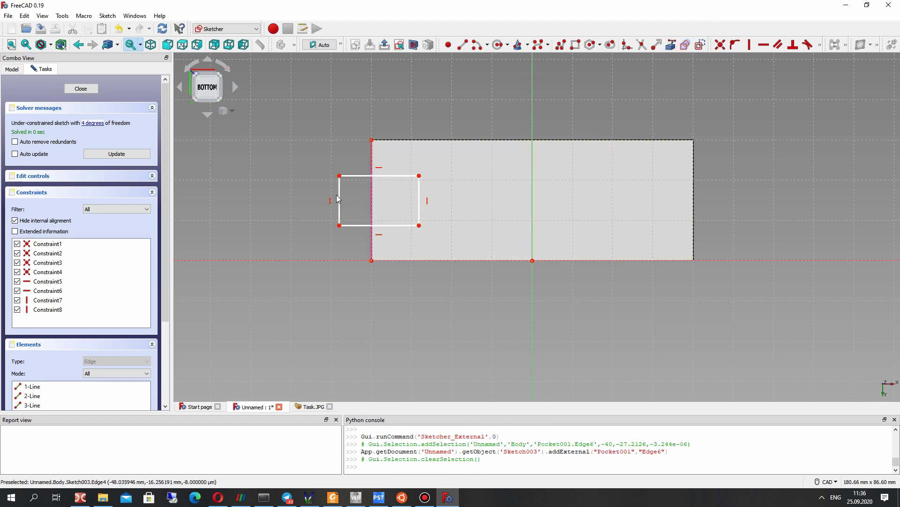
left_click(340, 177)
left_click(371, 148)
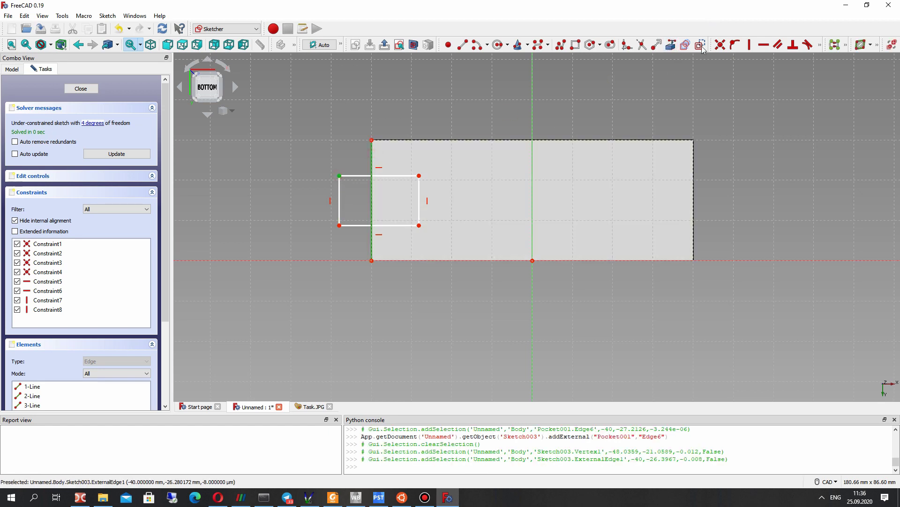
left_click(735, 46)
Set the rectangle's top edge to a 10 mm horizontal width
left_click_drag(372, 225, 422, 211)
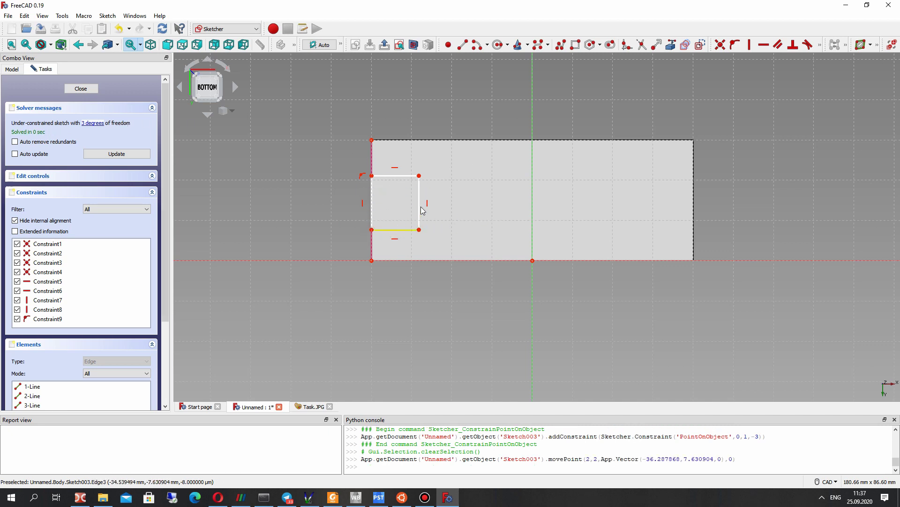
left_click(398, 176)
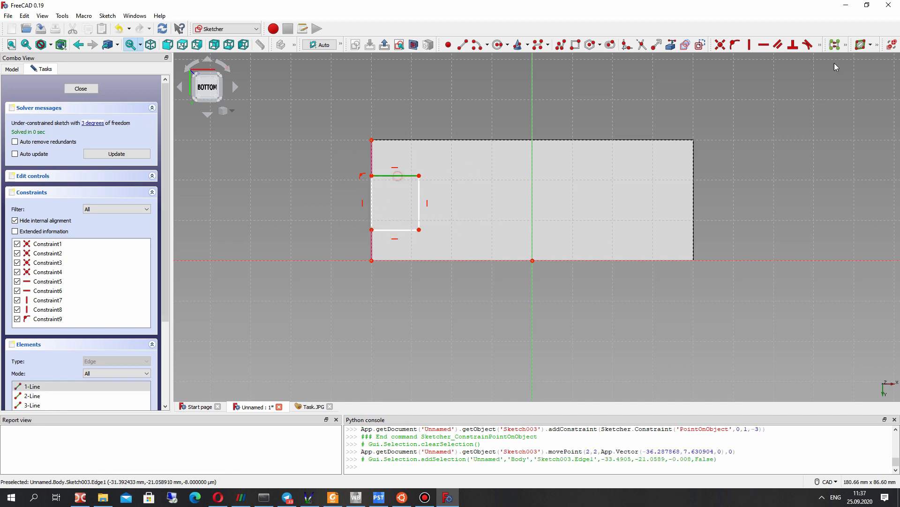
left_click(818, 45)
left_click(781, 60)
type("1")
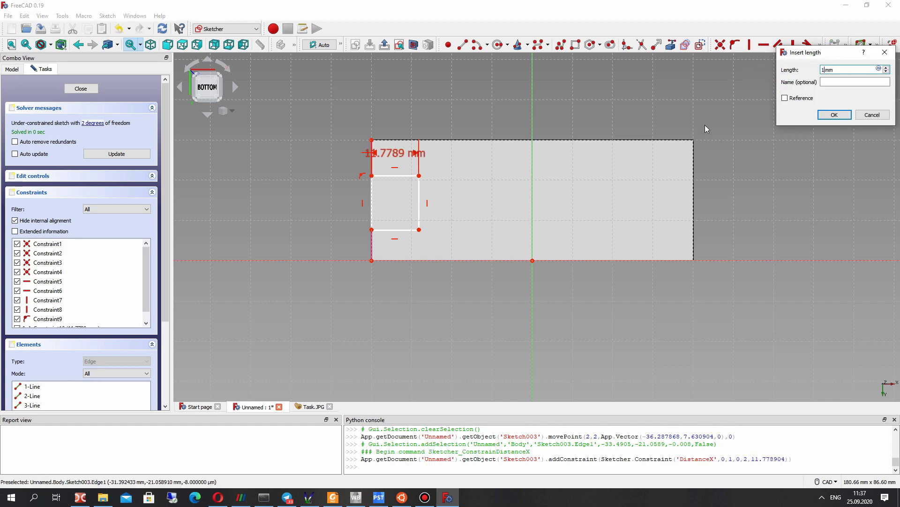
type("0")
key("Return")
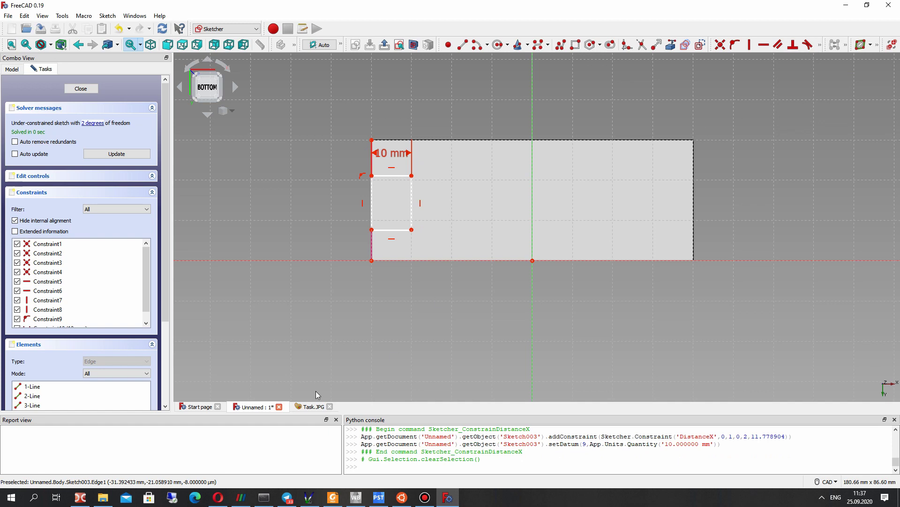
left_click(312, 407)
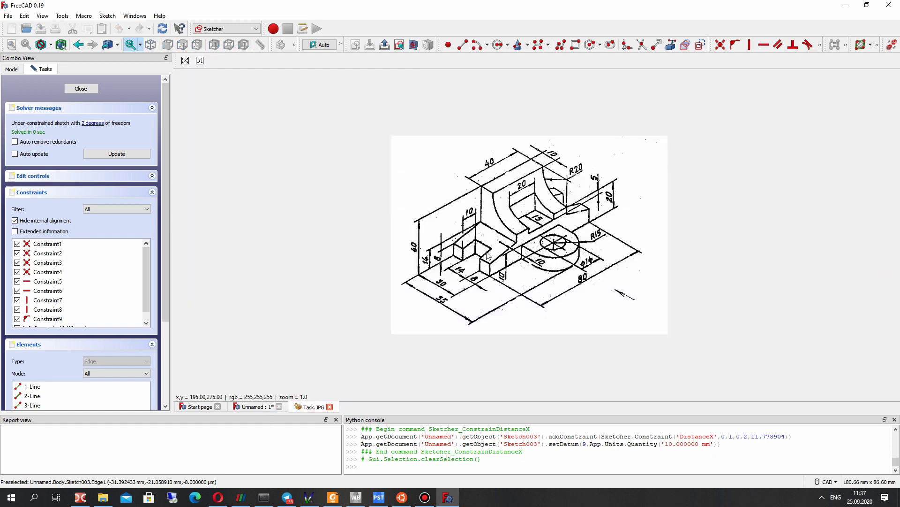
Give the rectangle's right edge a 14 mm vertical length and slide the rectangle up the left edge
left_click(259, 407)
left_click(410, 197)
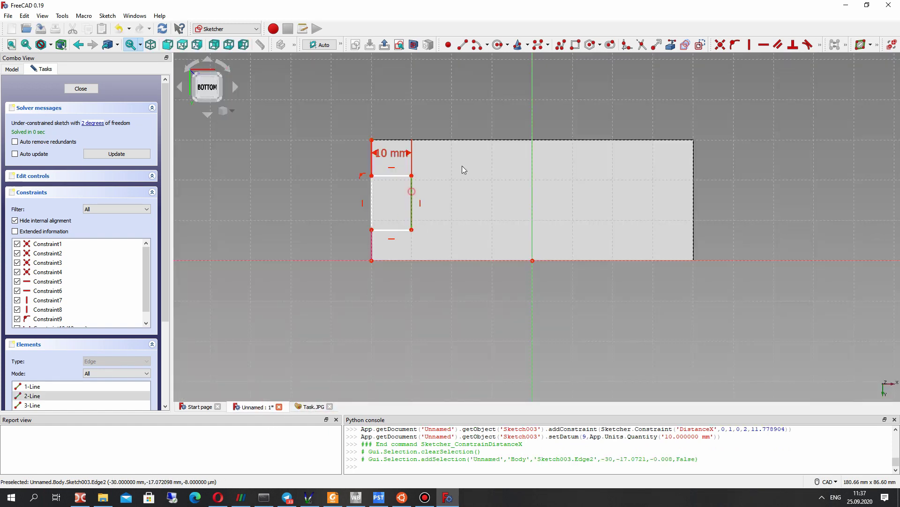
left_click(820, 44)
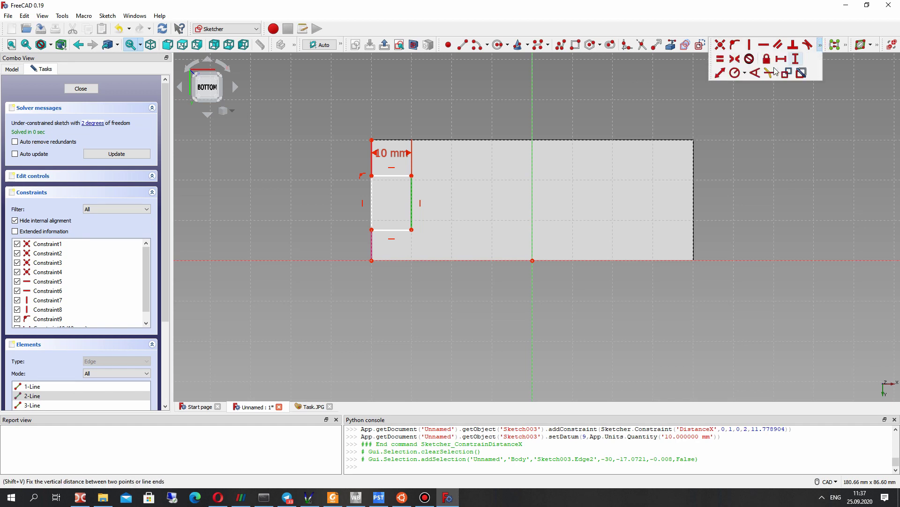
left_click(720, 73)
type("14")
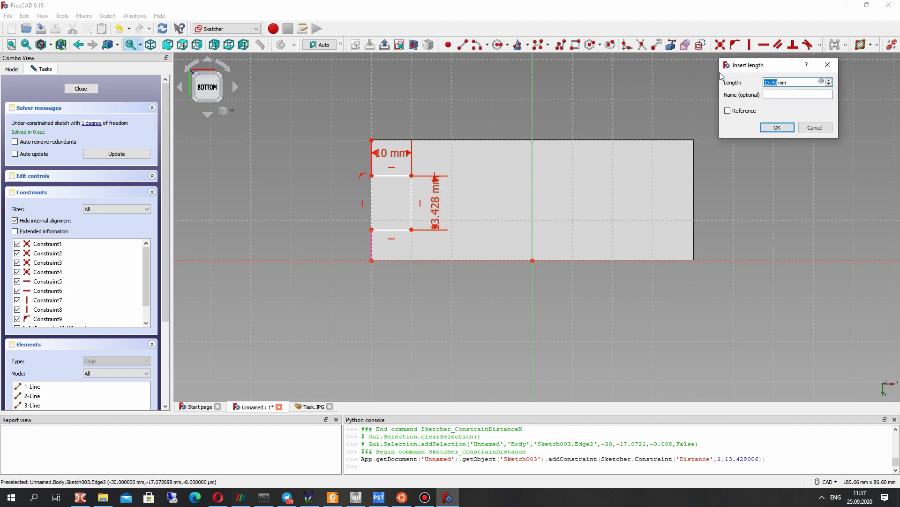
key("Return")
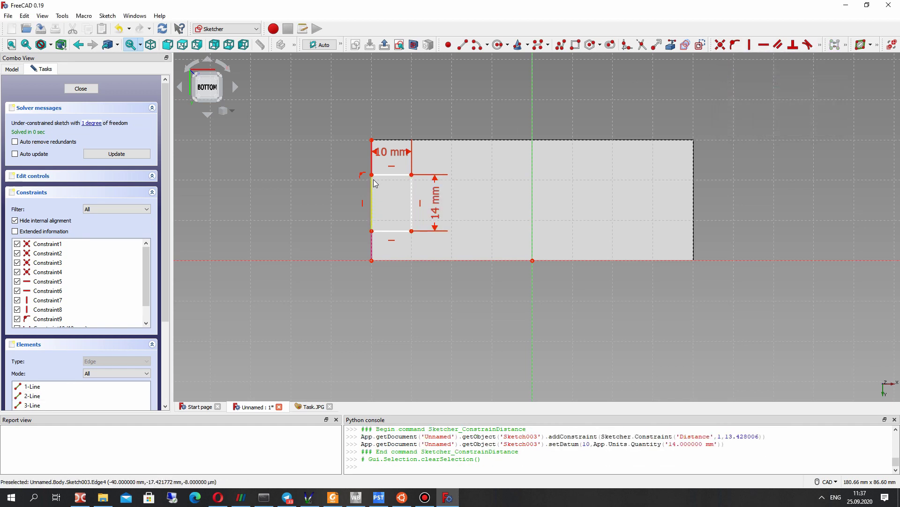
mouse_move(372, 175)
left_mouse_down()
mouse_move(375, 154)
mouse_move(381, 178)
left_mouse_up()
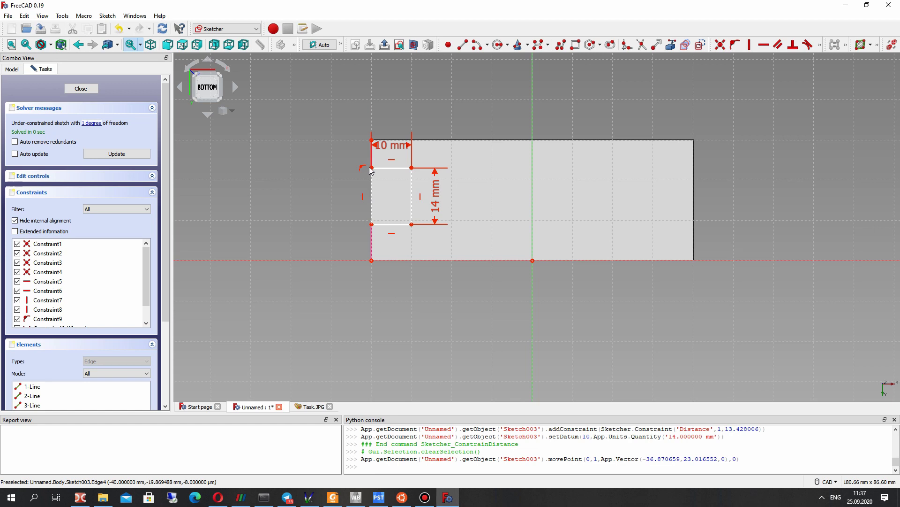
key("ctrl+Tab")
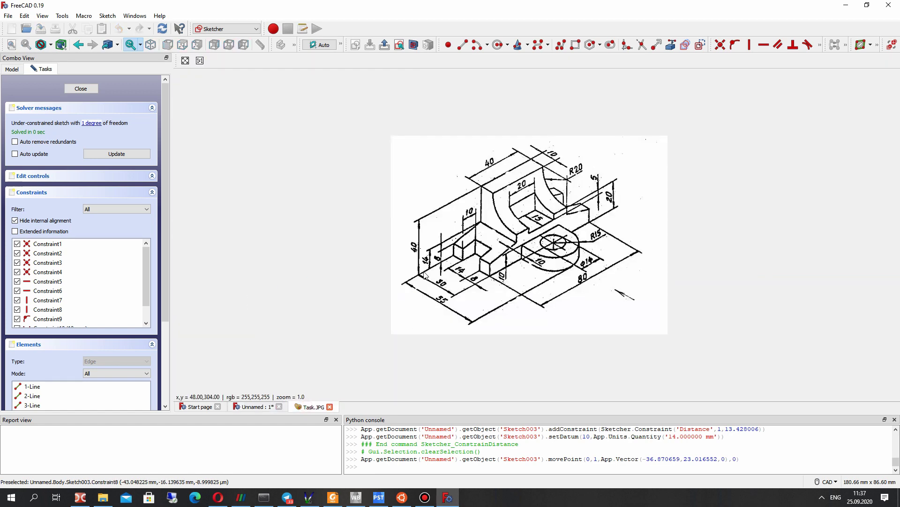
left_click(256, 407)
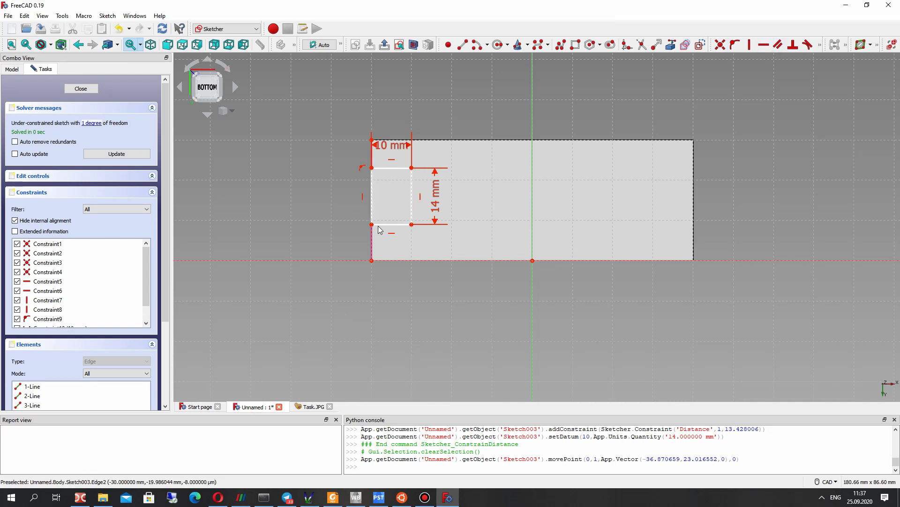
mouse_move(373, 229)
left_mouse_down()
mouse_move(372, 245)
mouse_move(372, 224)
left_mouse_up()
Place a point on the face's left edge, 15 mm vertically from the sketch origin
left_click(447, 45)
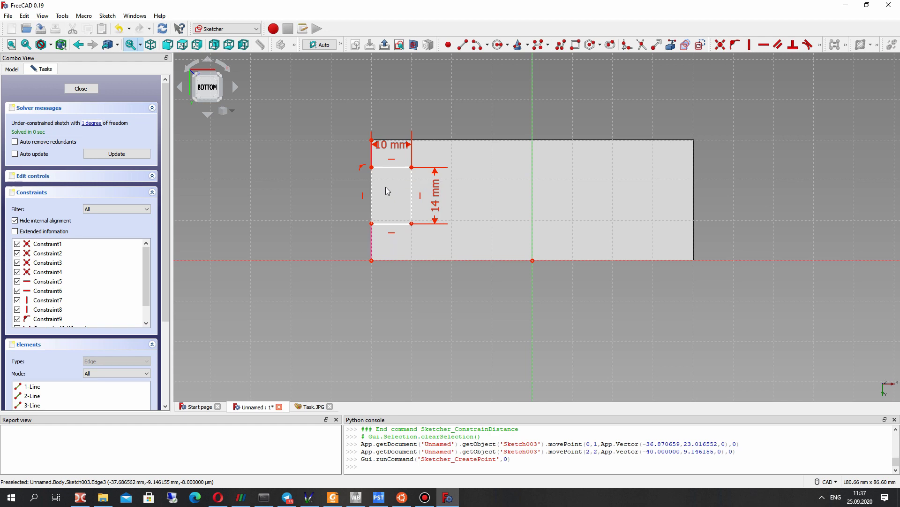
left_click(448, 45)
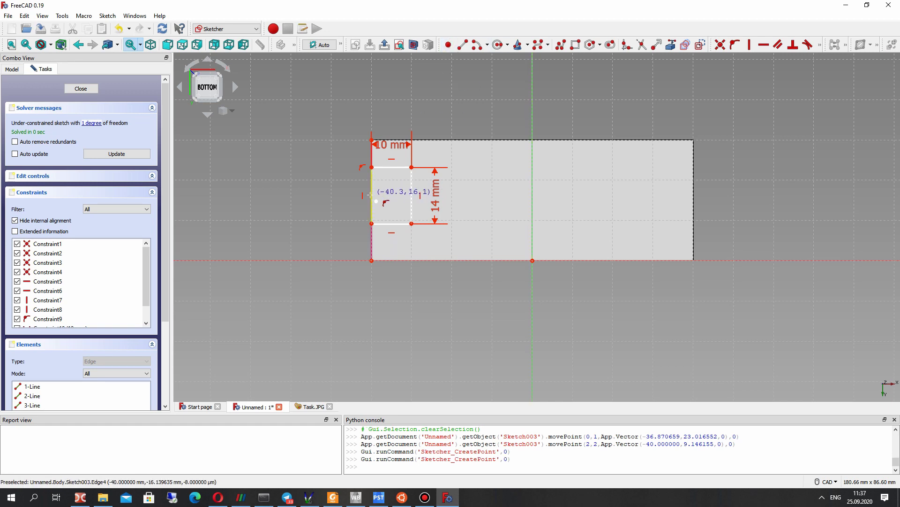
left_click(372, 237)
left_click(372, 236)
left_click(532, 260)
left_click(820, 43)
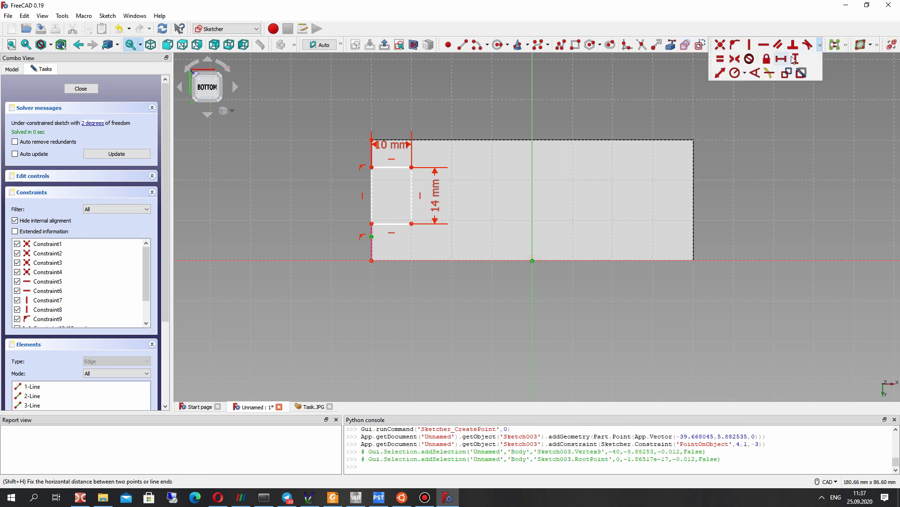
left_click(791, 55)
key("Return")
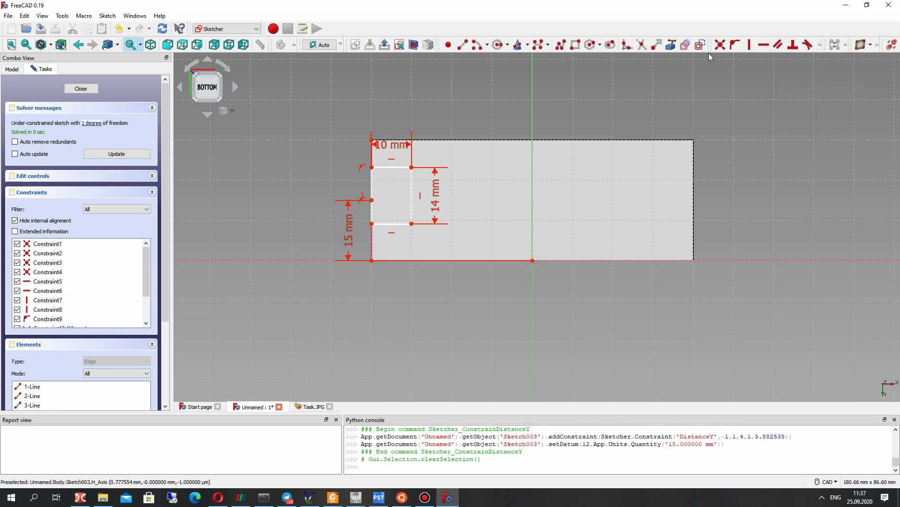
Constrain the point 7 mm vertically from the rectangle's lower-left corner
left_click(372, 200)
left_click(372, 223)
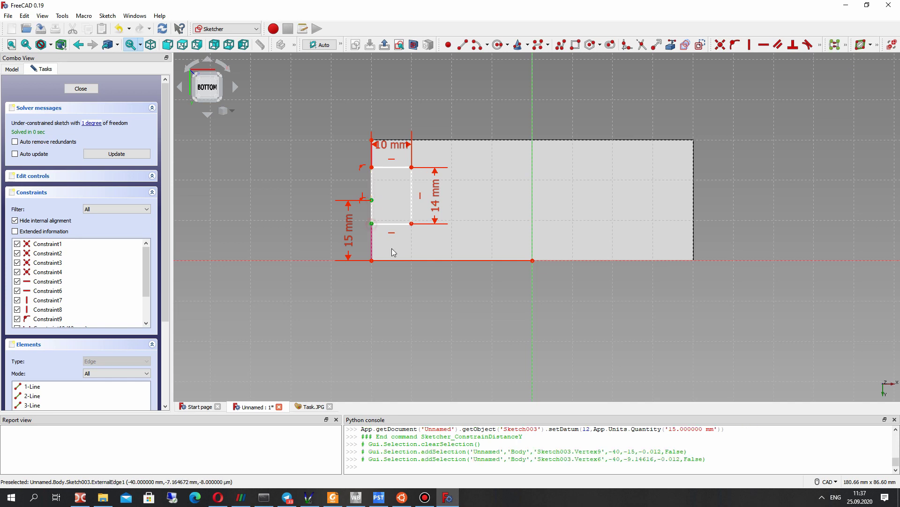
left_click(821, 46)
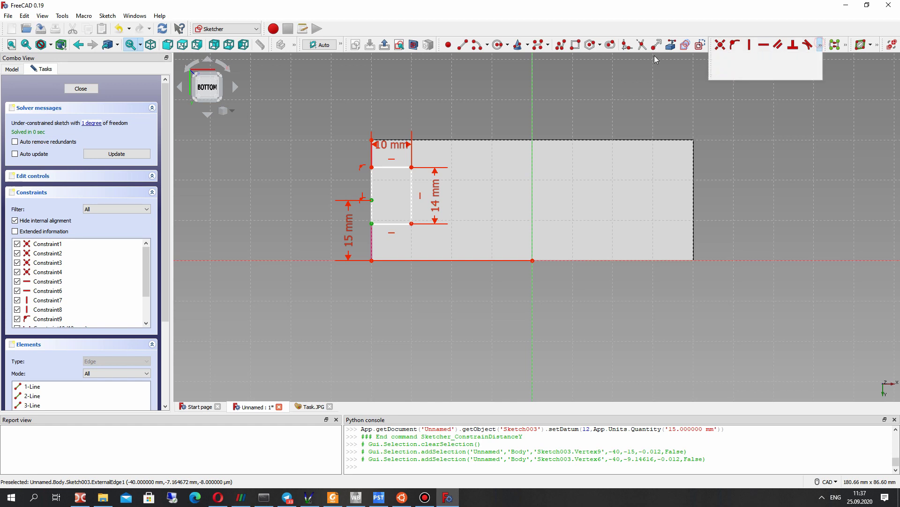
left_click(796, 59)
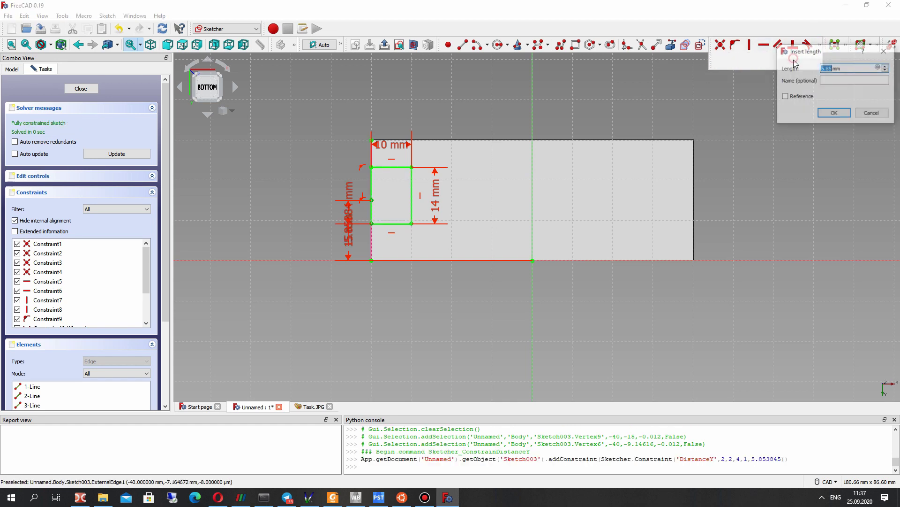
type("7")
key("Return")
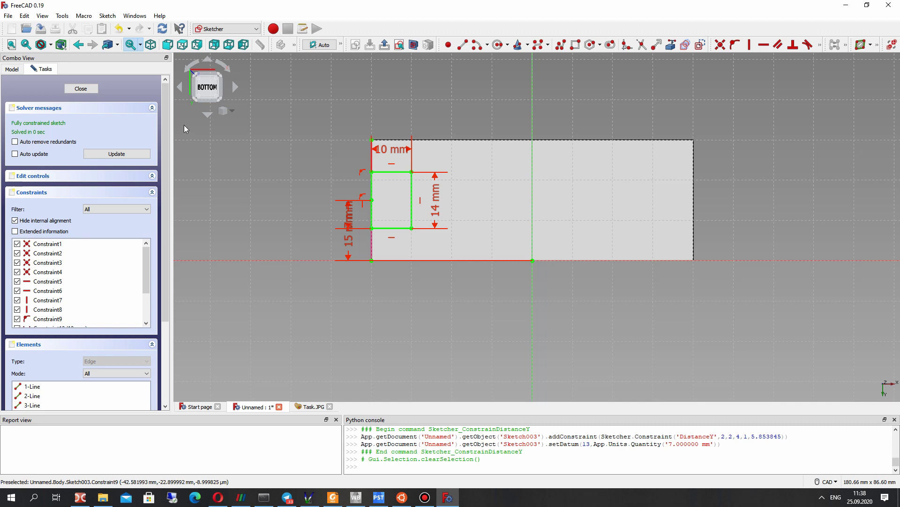
left_click(92, 19)
Mirror the slot rectangle's four edges across the vertical axis with Symmetry, then close Sketch003
mouse_move(108, 17)
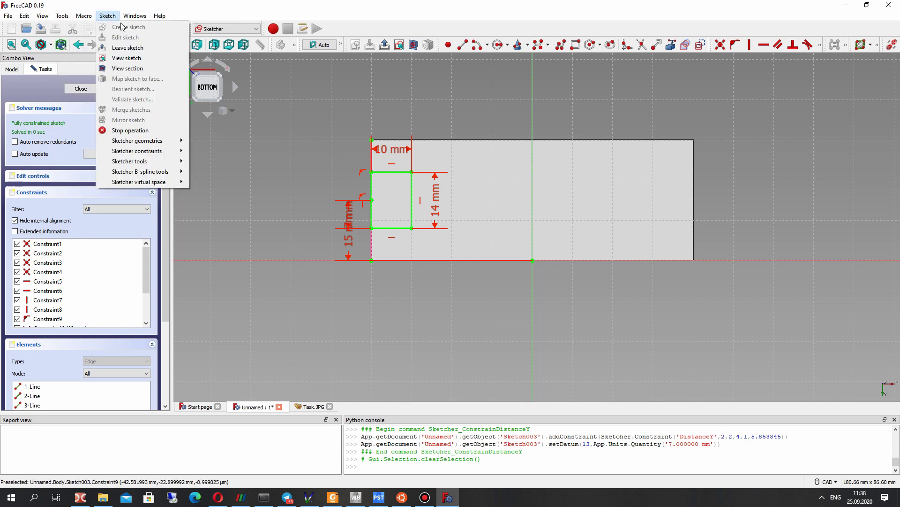
mouse_move(141, 161)
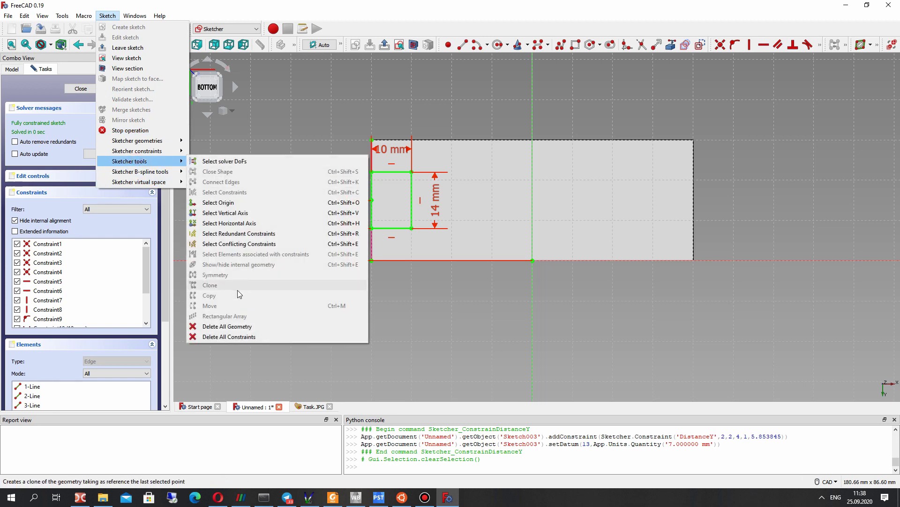
left_click(466, 297)
left_click(413, 189)
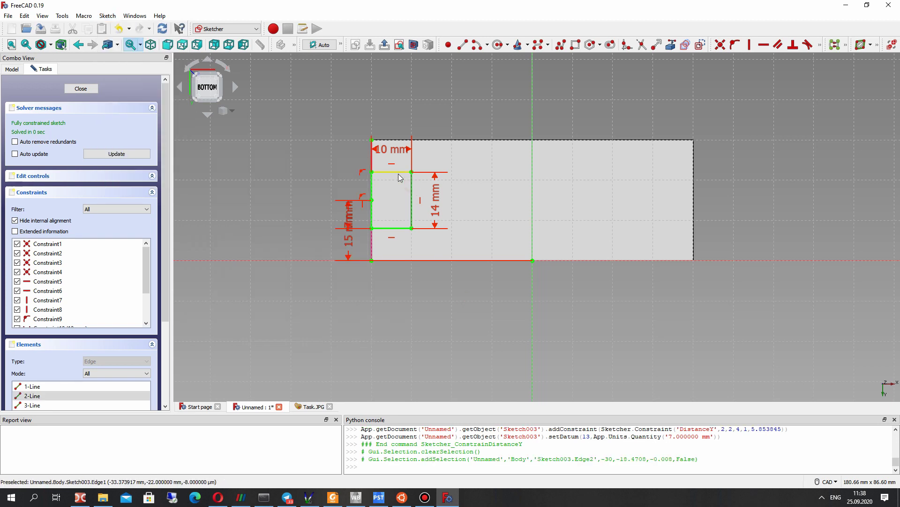
left_click(398, 173)
left_click(373, 191)
left_click(386, 233)
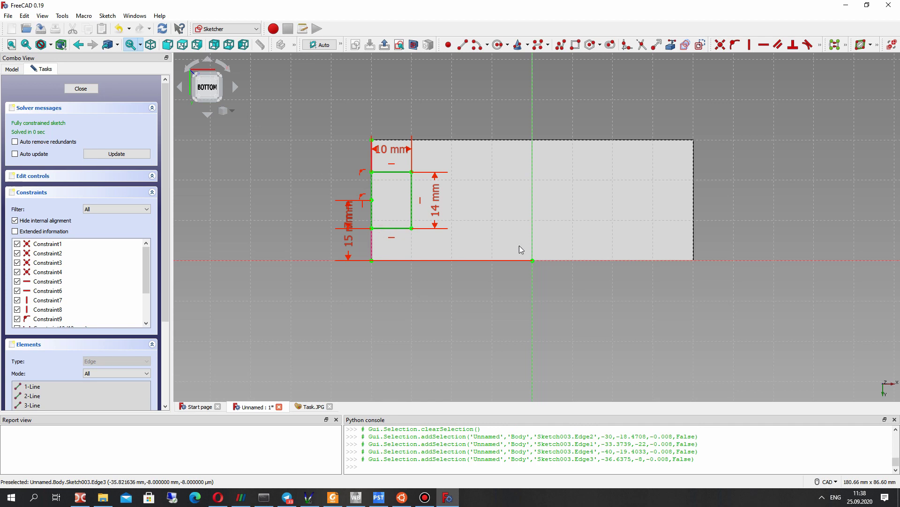
left_click(532, 110)
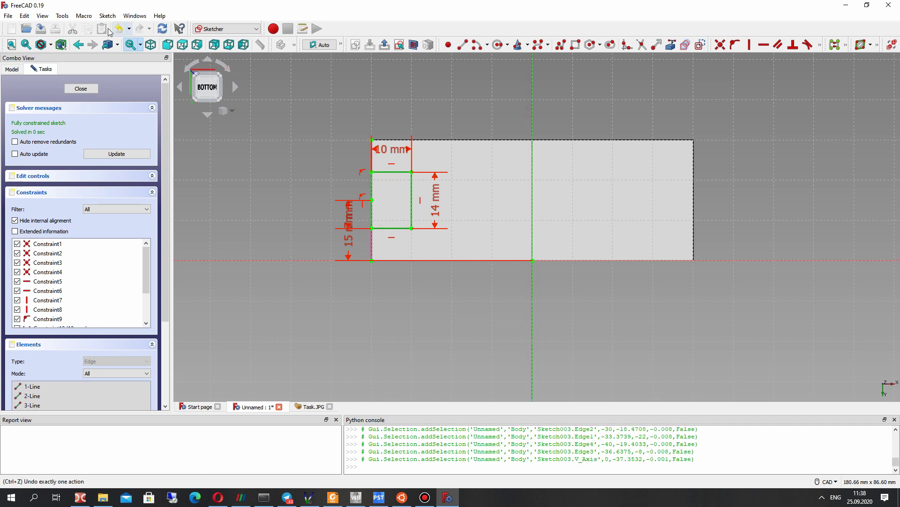
left_click(107, 16)
mouse_move(128, 161)
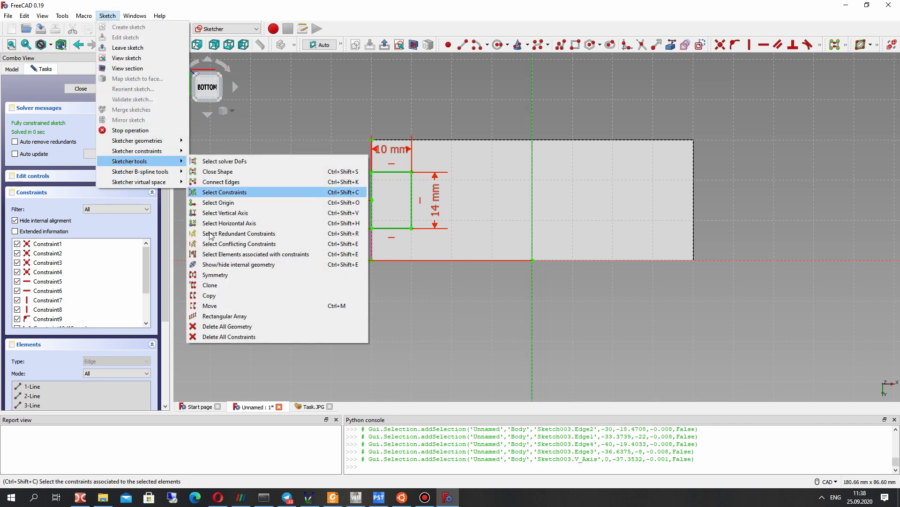
left_click(209, 281)
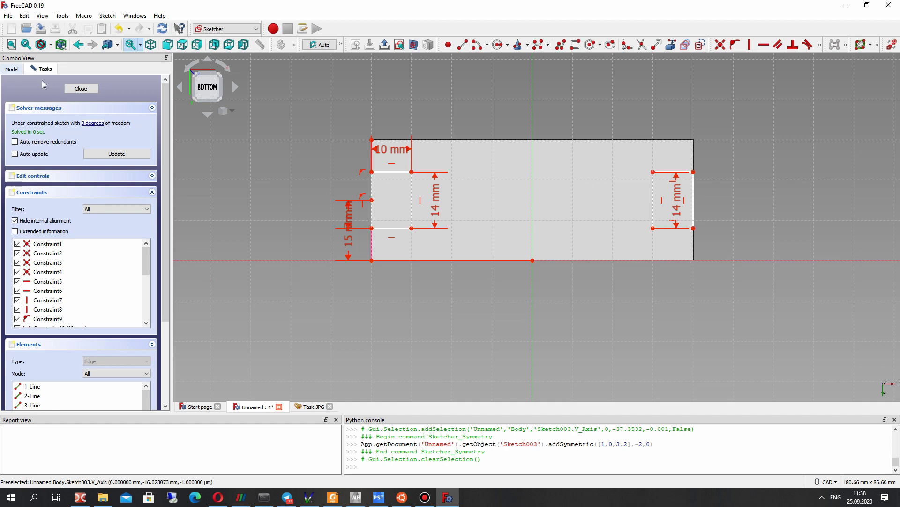
left_click(81, 89)
mouse_move(439, 227)
right_mouse_down()
mouse_move(482, 331)
mouse_move(506, 305)
mouse_move(412, 355)
right_mouse_up()
Pocket Sketch003 100 mm deep to cut both base slots, then view Task.JPG
scroll(520, 183, "up", 2)
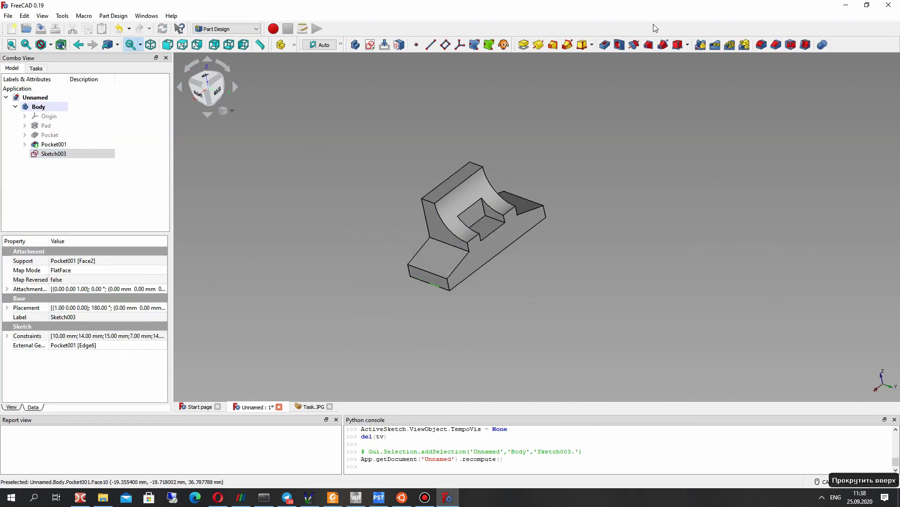
left_click(605, 45)
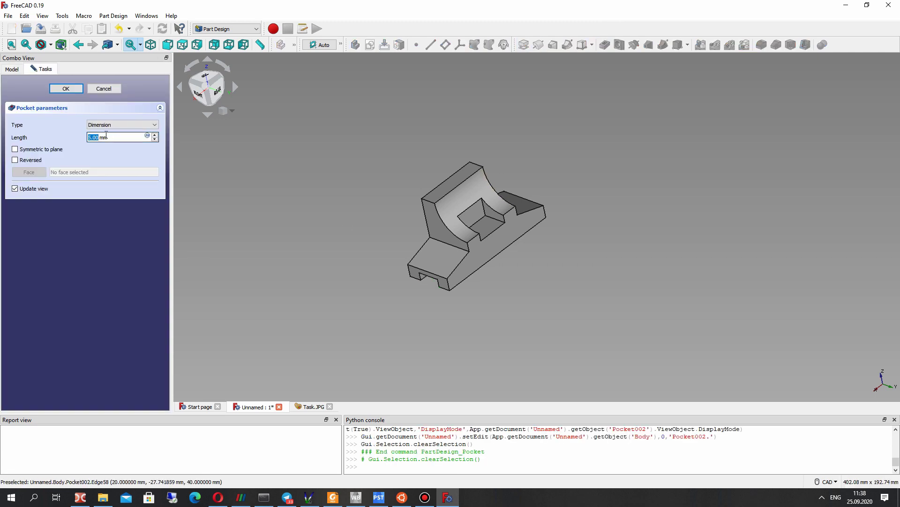
type("00")
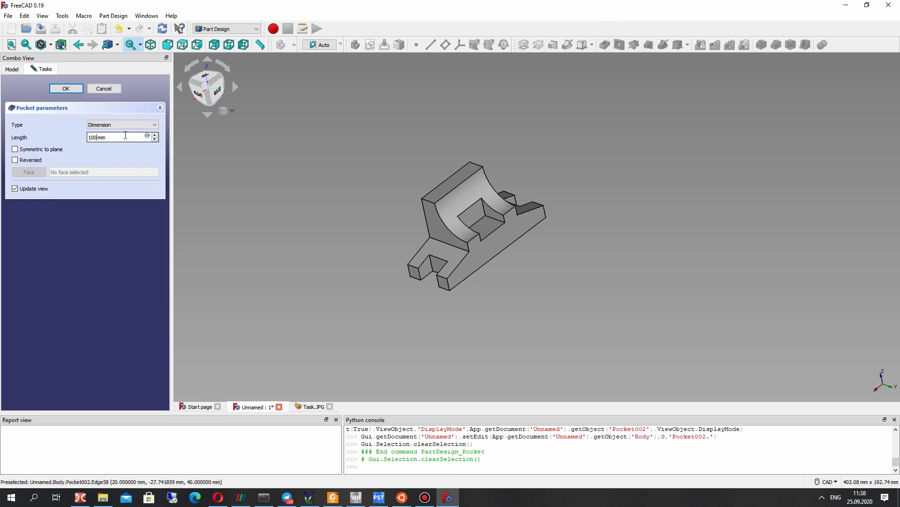
right_click_drag(577, 235, 488, 280)
left_click(71, 90)
scroll(448, 213, "up", 3)
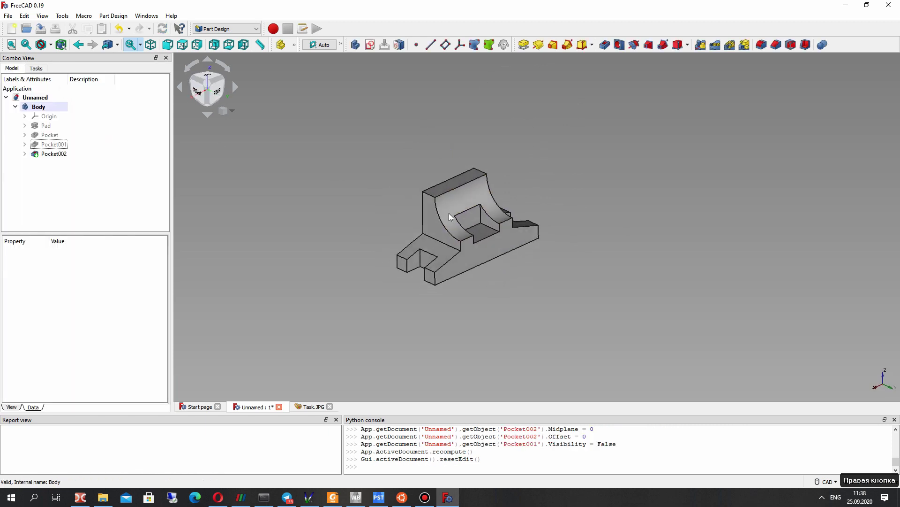
left_click(61, 153)
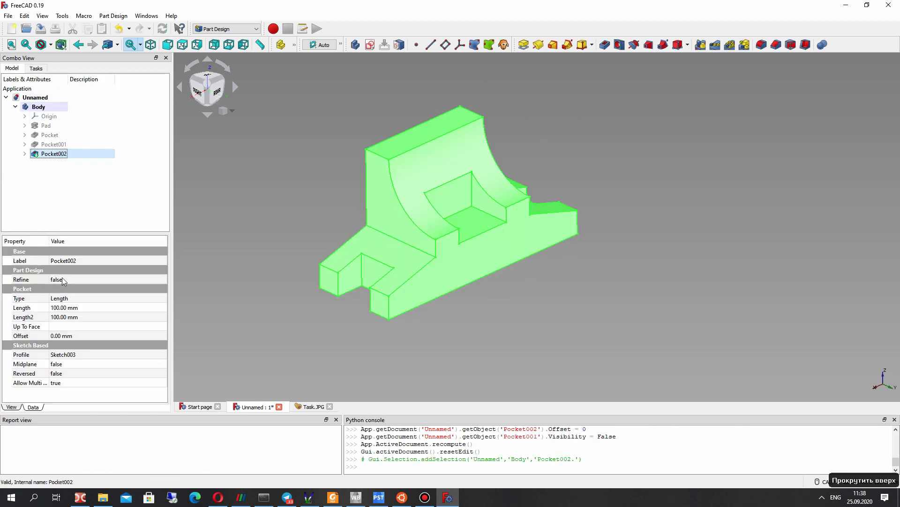
left_click(266, 212)
mouse_move(378, 226)
right_mouse_down()
mouse_move(533, 230)
mouse_move(469, 262)
right_mouse_up()
left_click(309, 406)
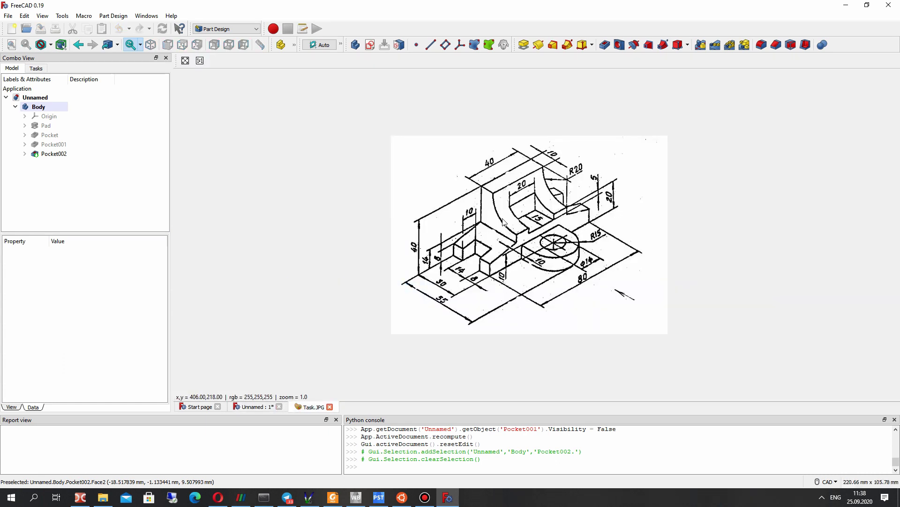
Create Sketch004 on the slotted part's bottom face
left_click(253, 407)
right_click_drag(536, 258, 523, 337)
left_click(510, 302)
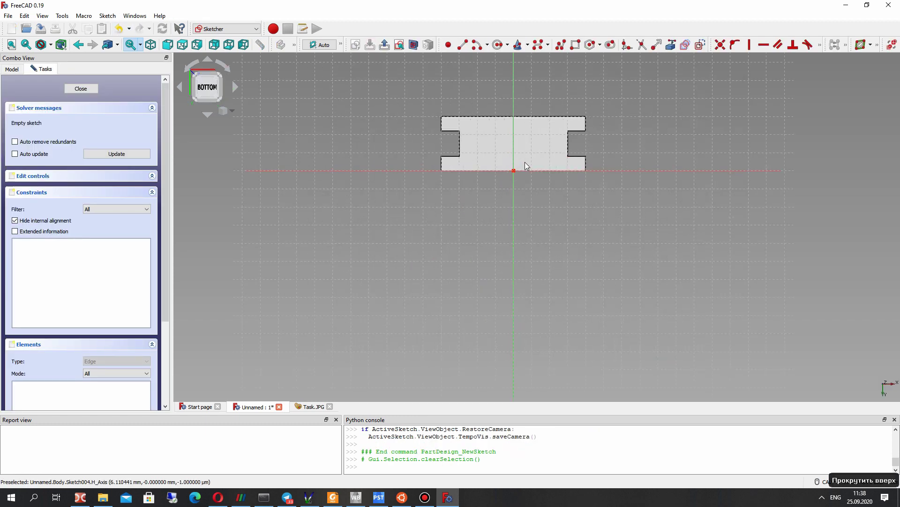
mouse_move(489, 155)
right_mouse_down()
mouse_move(450, 183)
mouse_move(446, 141)
mouse_move(468, 121)
mouse_move(481, 69)
mouse_move(511, 181)
right_mouse_up()
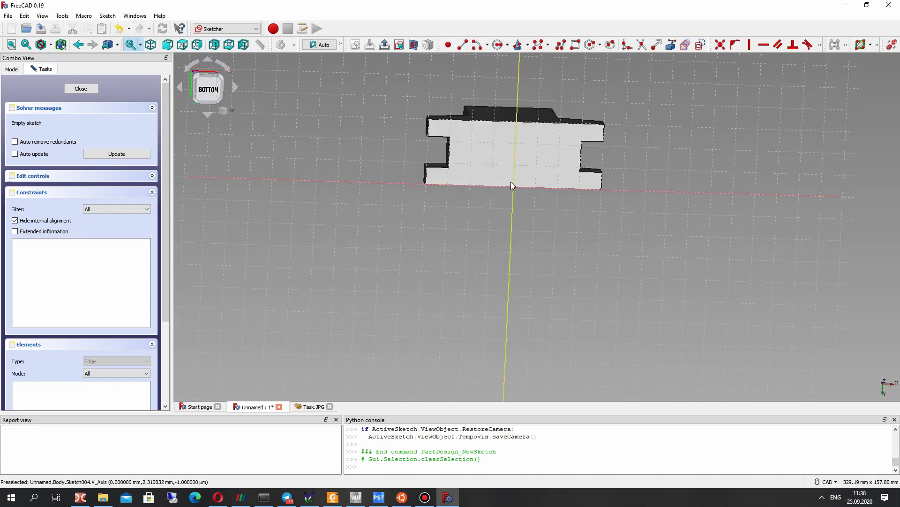
scroll(529, 167, "up", 2)
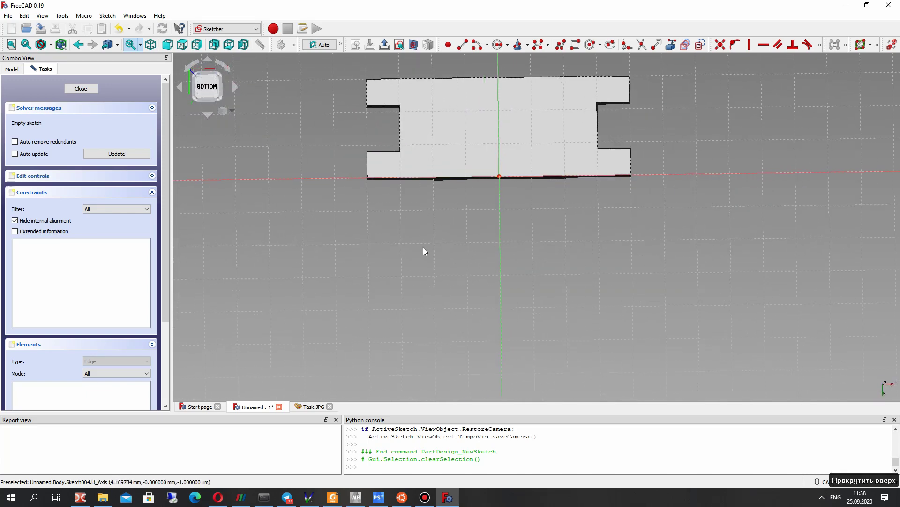
left_click(319, 407)
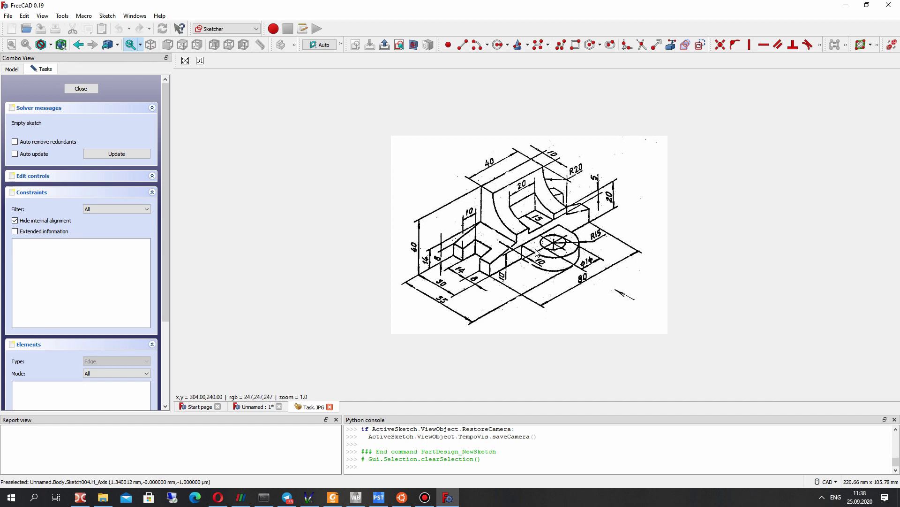
key("ctrl+Tab")
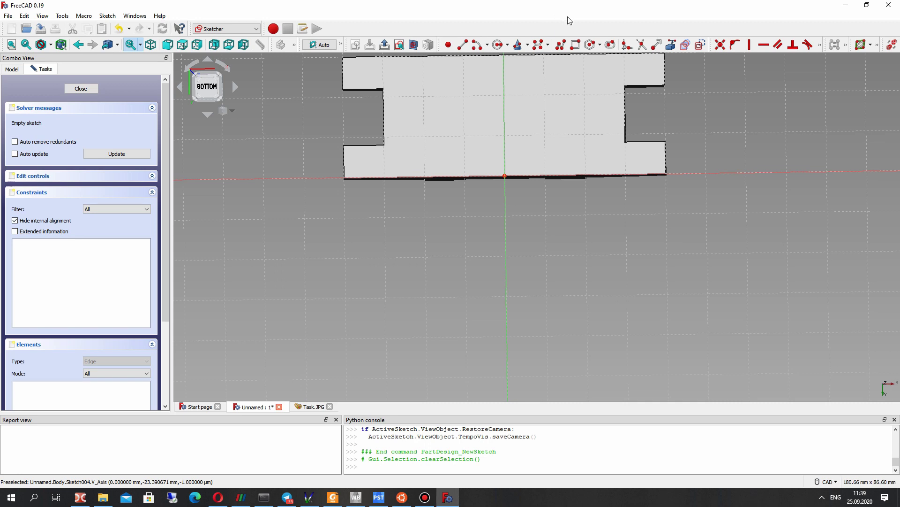
Draw a circle centred on the vertical axis, 10 mm vertically from the origin
left_click(498, 45)
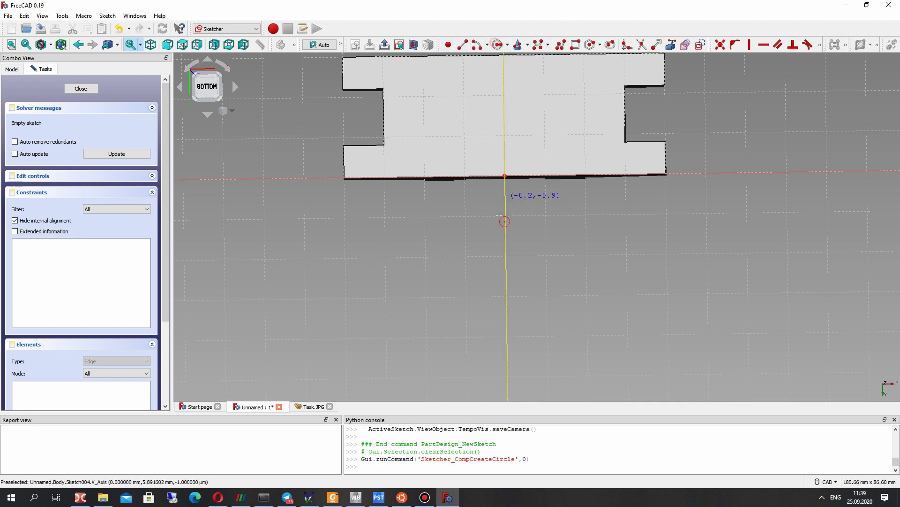
left_click(506, 224)
left_click(532, 197)
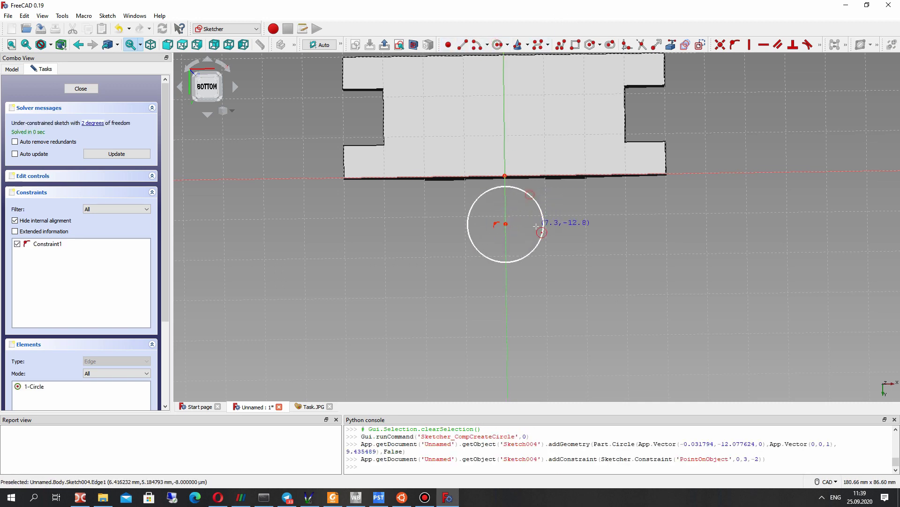
left_click(505, 220)
left_click(505, 223)
left_click(570, 204)
left_click(506, 224)
left_click(504, 176)
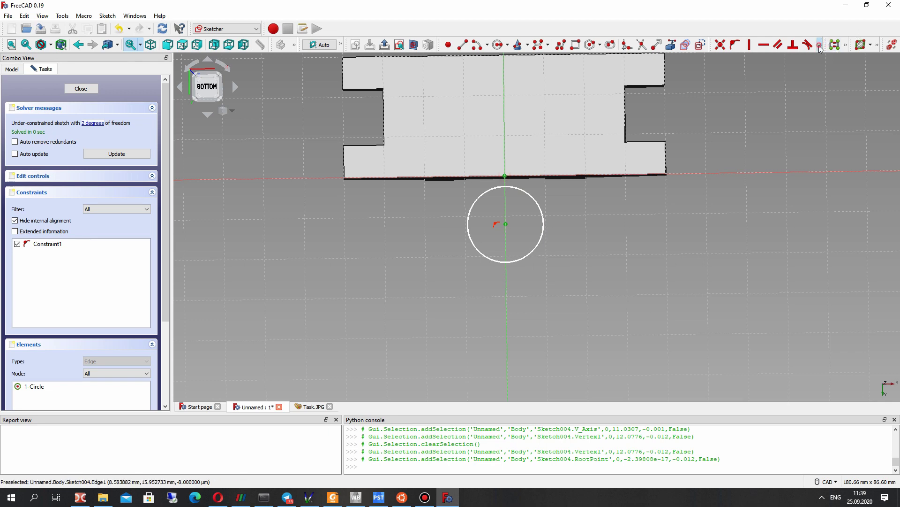
left_click(820, 49)
left_click(797, 58)
type("10")
key("Return")
Constrain the circle's radius to 15 mm
left_click(309, 406)
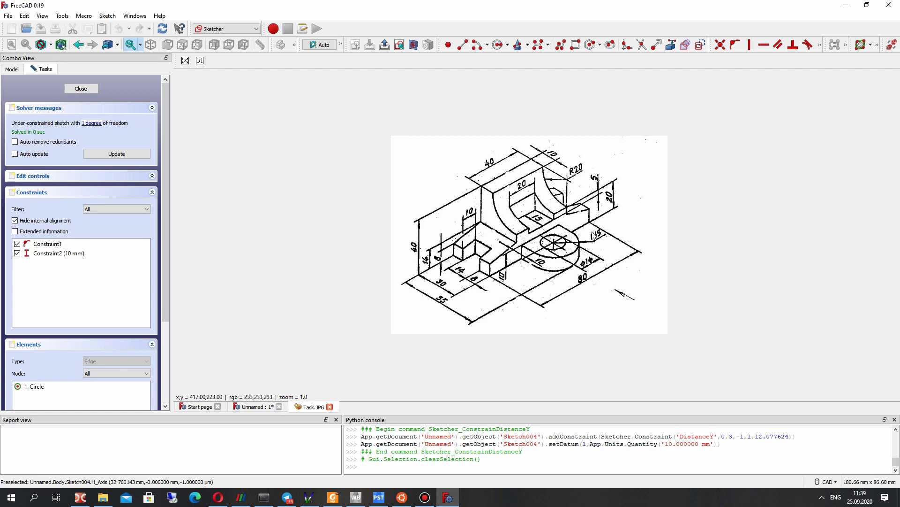
left_click(259, 407)
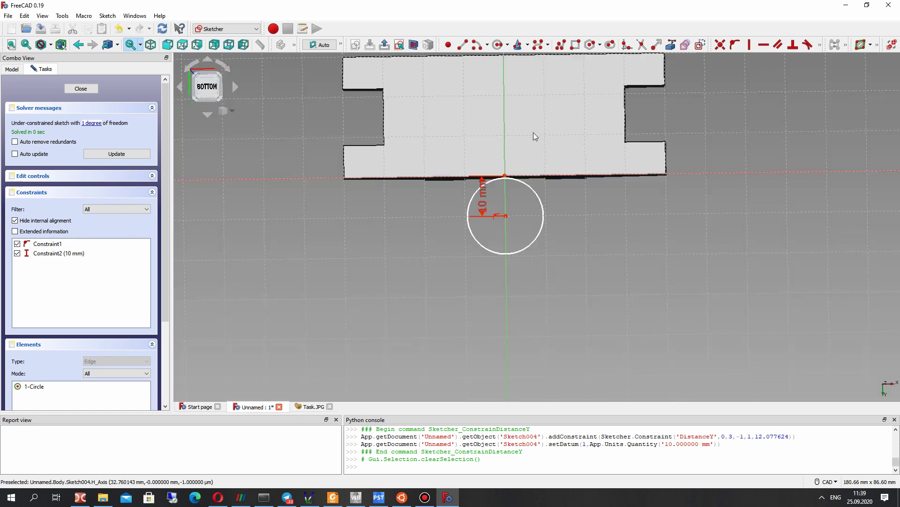
left_click(540, 203)
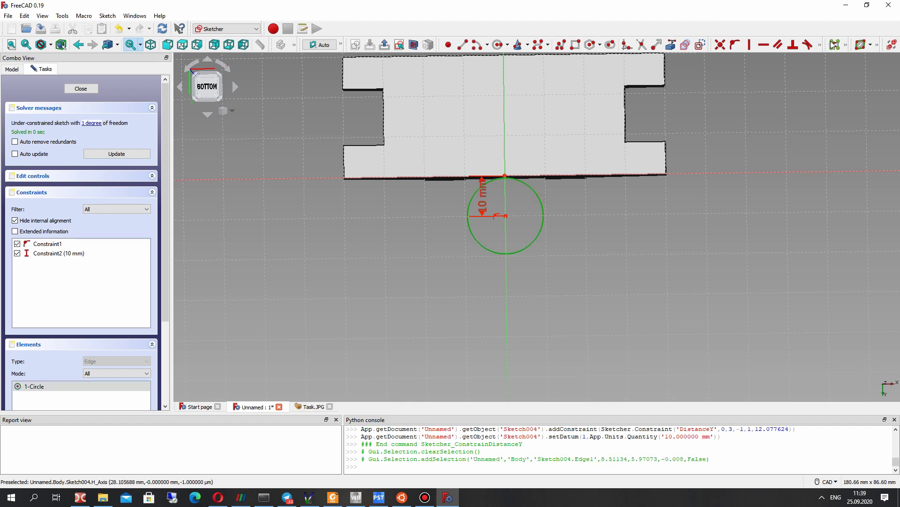
left_click(847, 46)
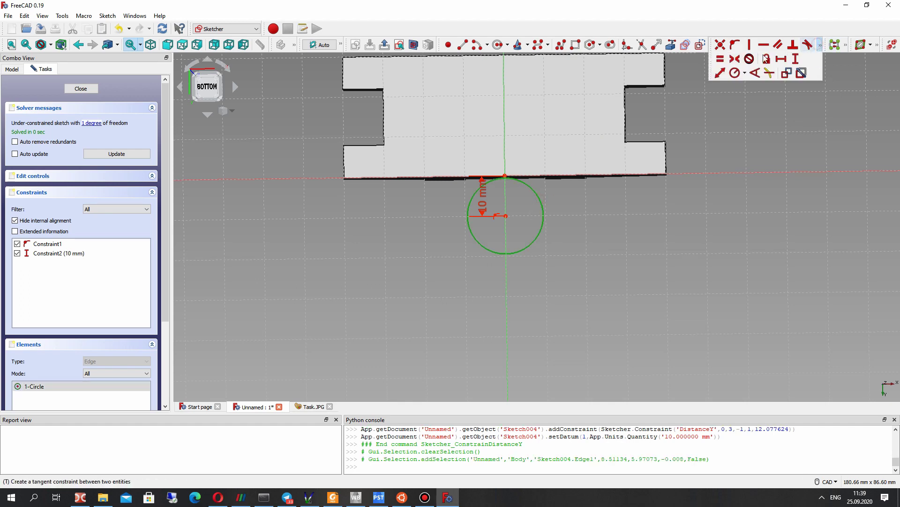
left_click(733, 78)
type("15")
key("Return")
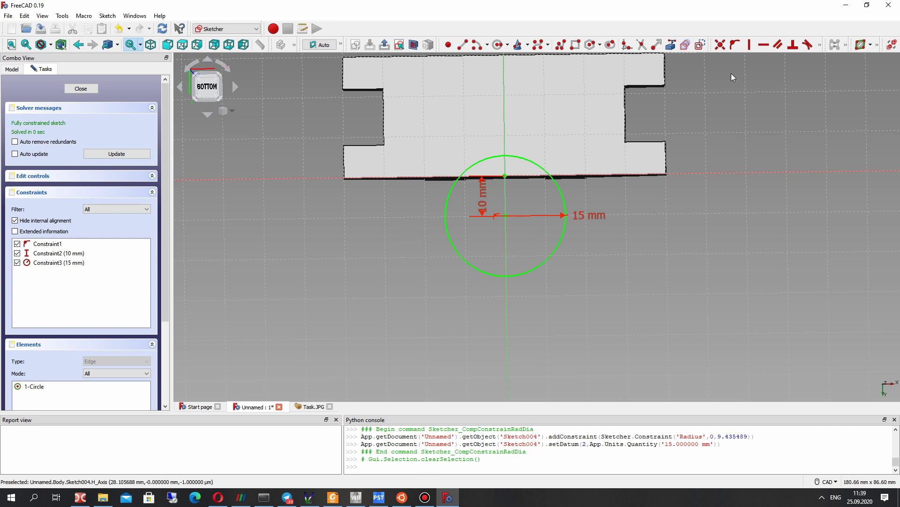
right_click_drag(527, 227, 523, 234)
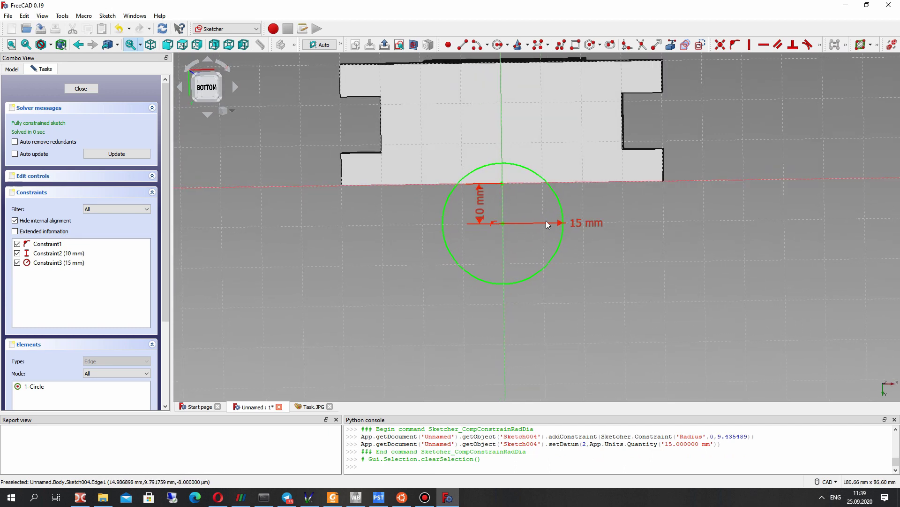
left_click(310, 406)
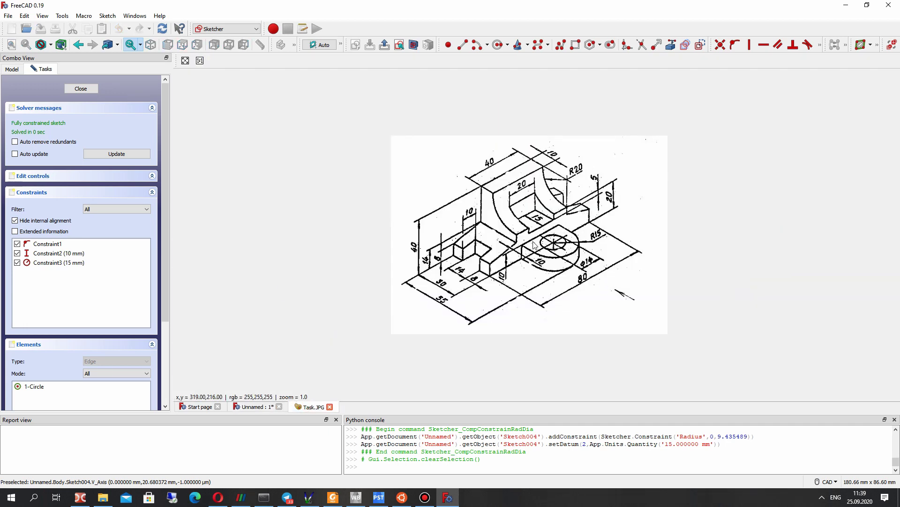
left_click(250, 407)
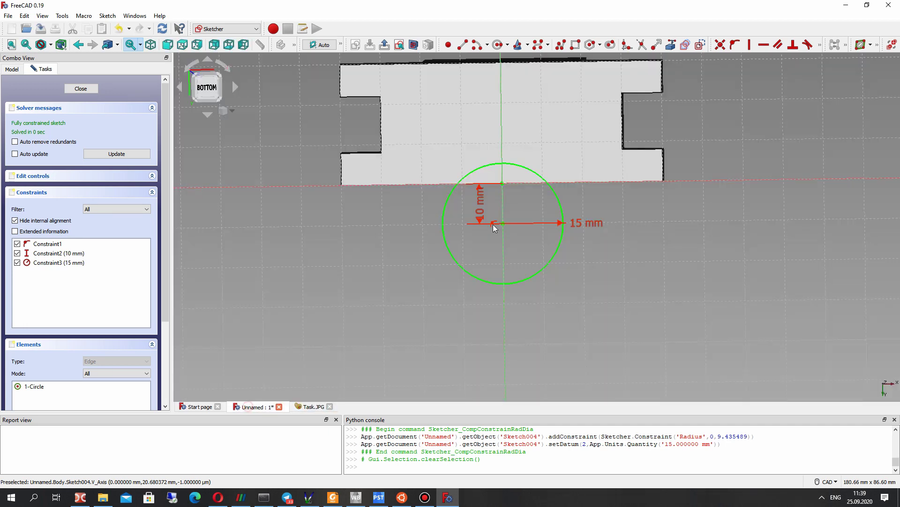
Draw two vertical lines from the circle's left and right edges up to the horizontal axis
left_click(463, 45)
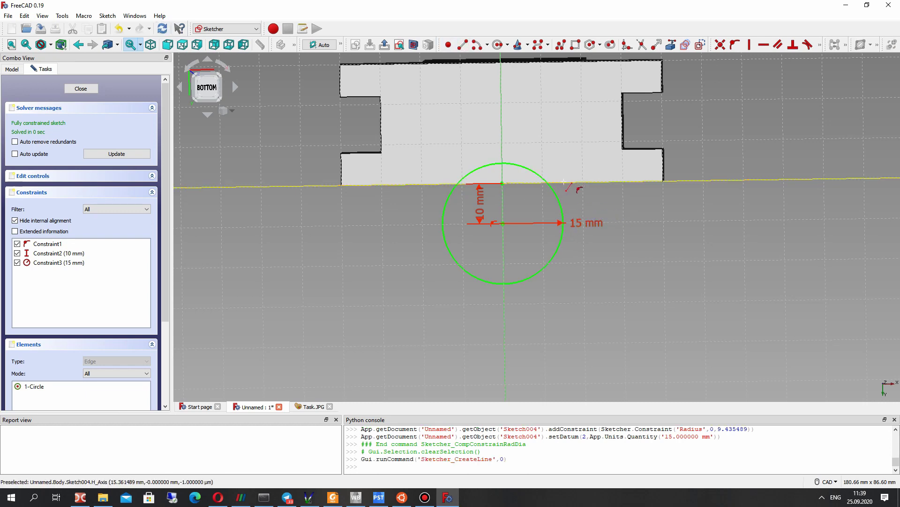
left_click(564, 222)
left_click(562, 182)
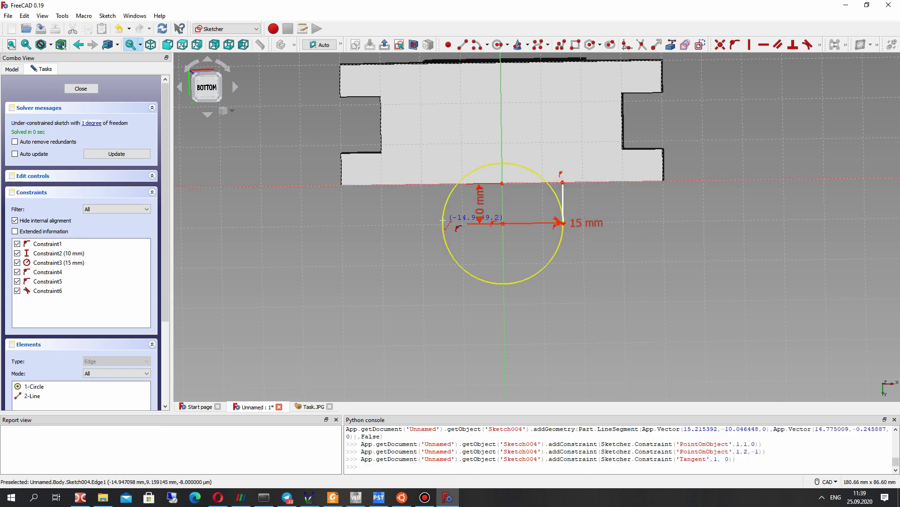
left_click(441, 223)
left_click(439, 183)
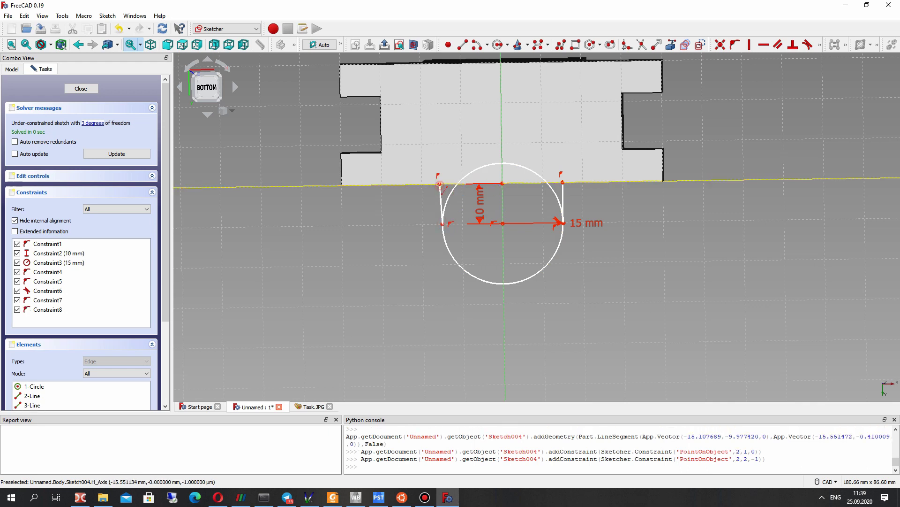
right_click(420, 224)
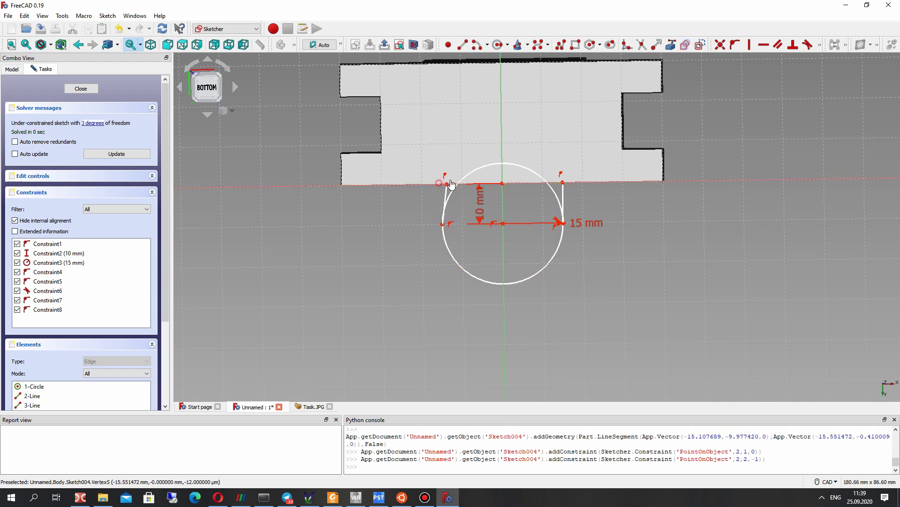
left_click_drag(424, 180, 437, 231)
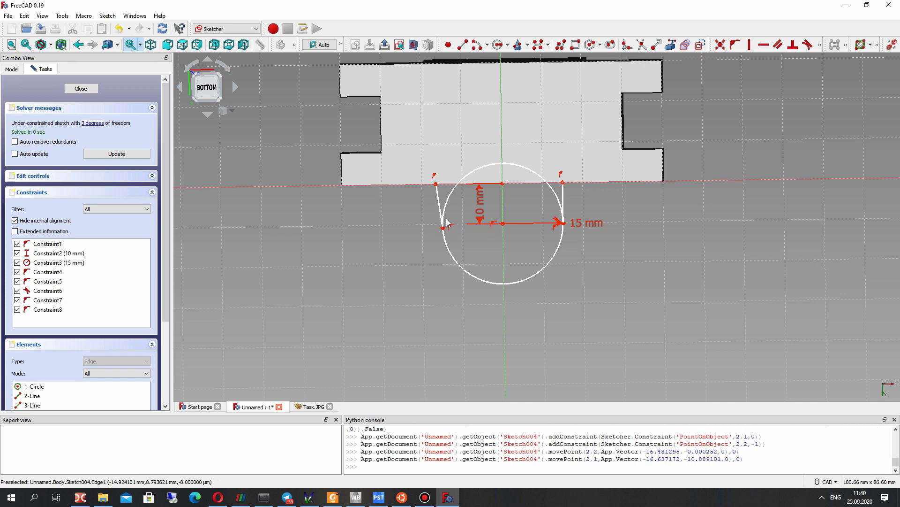
Place each line's top point 15 mm horizontally from the vertical axis
left_click(435, 184)
left_click(503, 223)
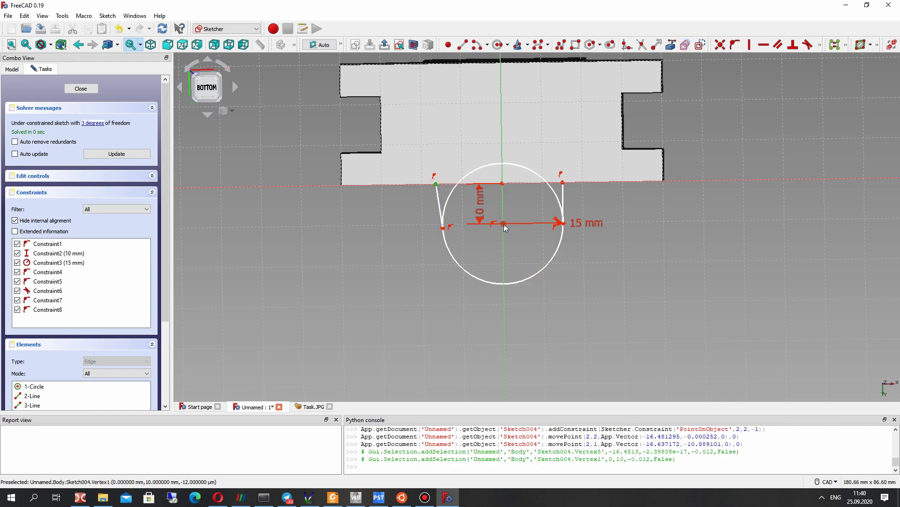
left_click(819, 45)
left_click(787, 60)
type("15")
key("Return")
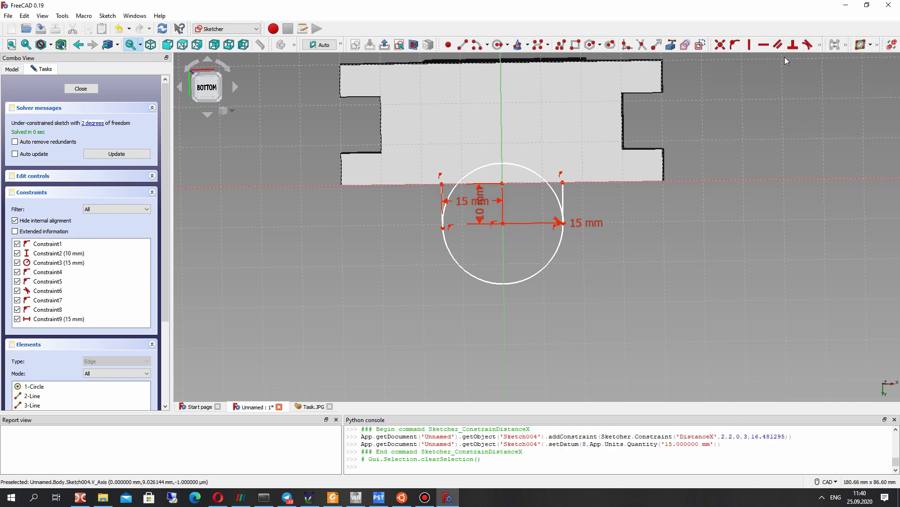
left_click(562, 182)
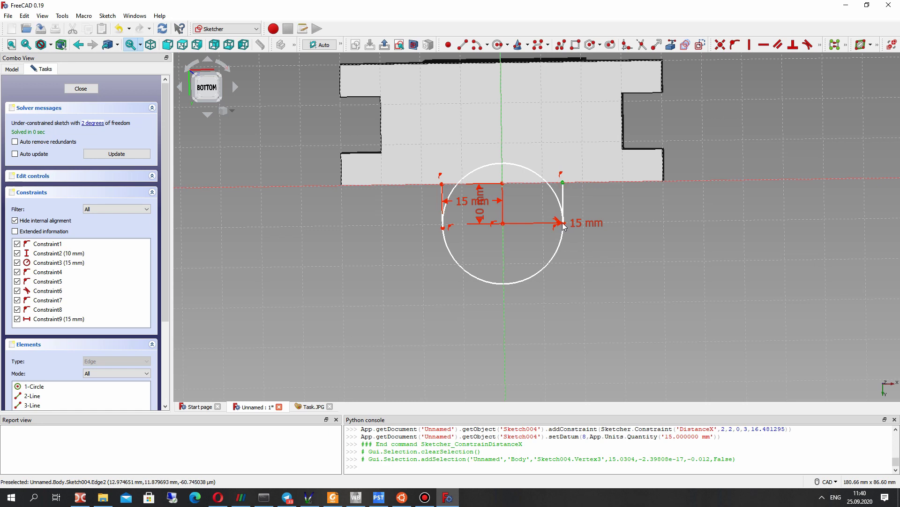
left_click(502, 182)
left_click(819, 46)
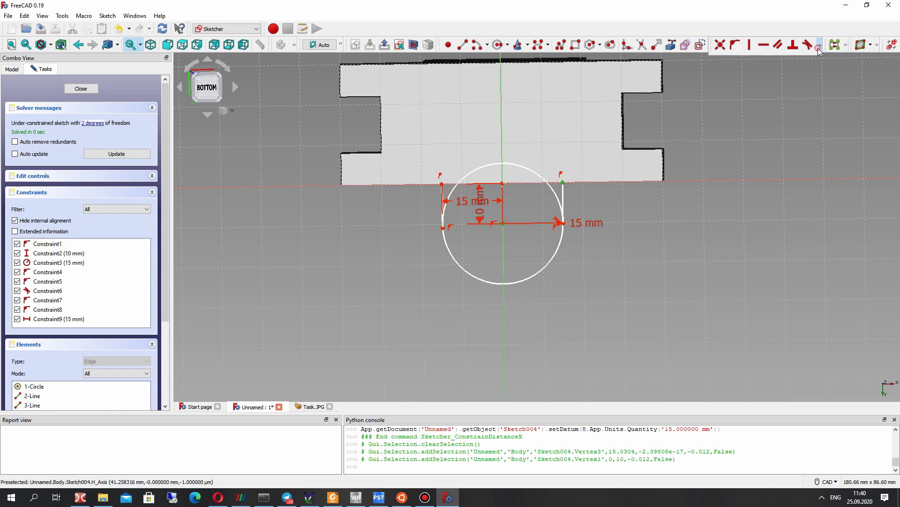
left_click(784, 60)
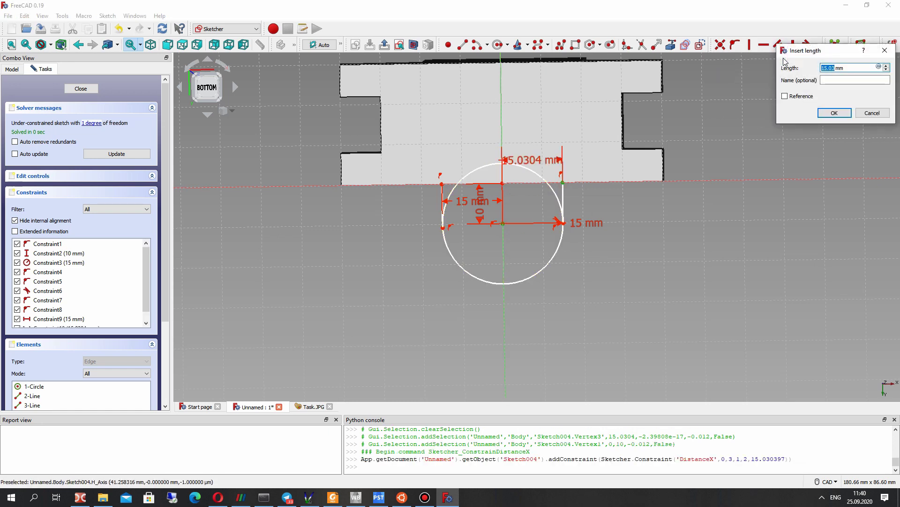
type("15")
key("Return")
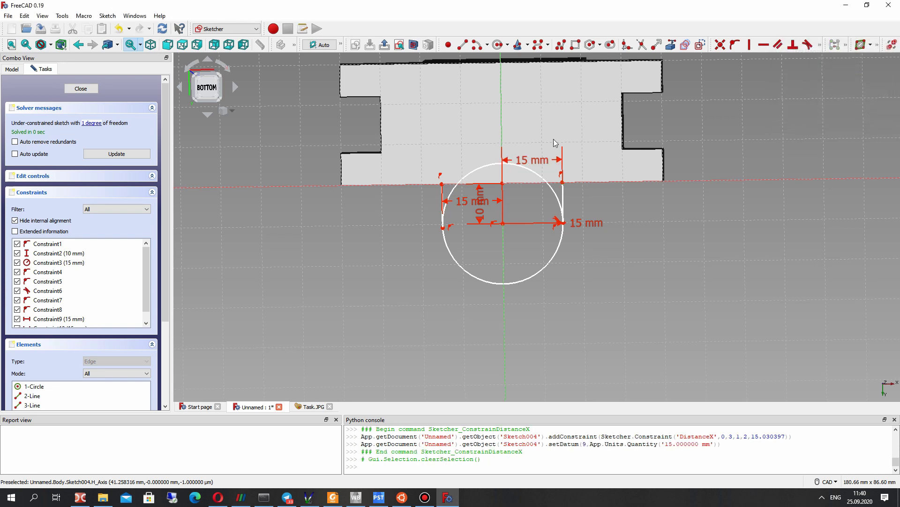
Make the left line tangent to the circle
scroll(581, 200, "up", 2)
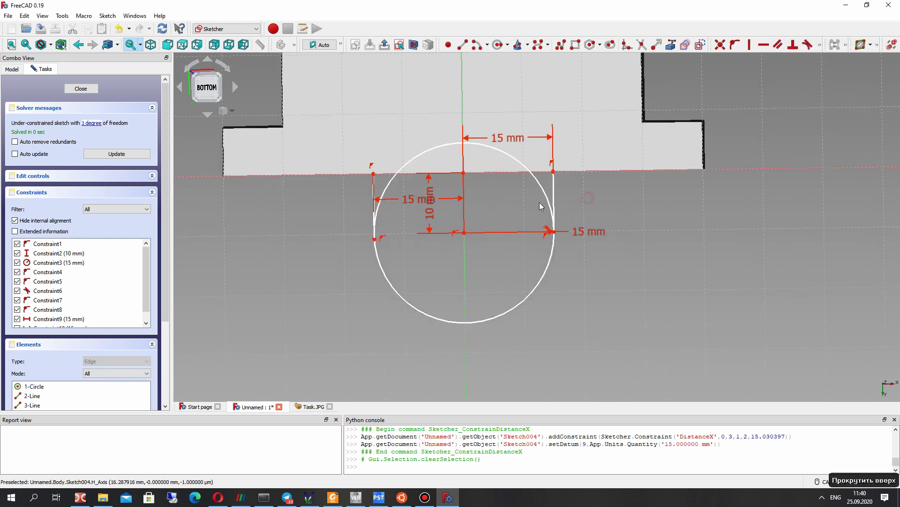
scroll(542, 206, "up", 1)
left_click_drag(330, 250, 339, 201)
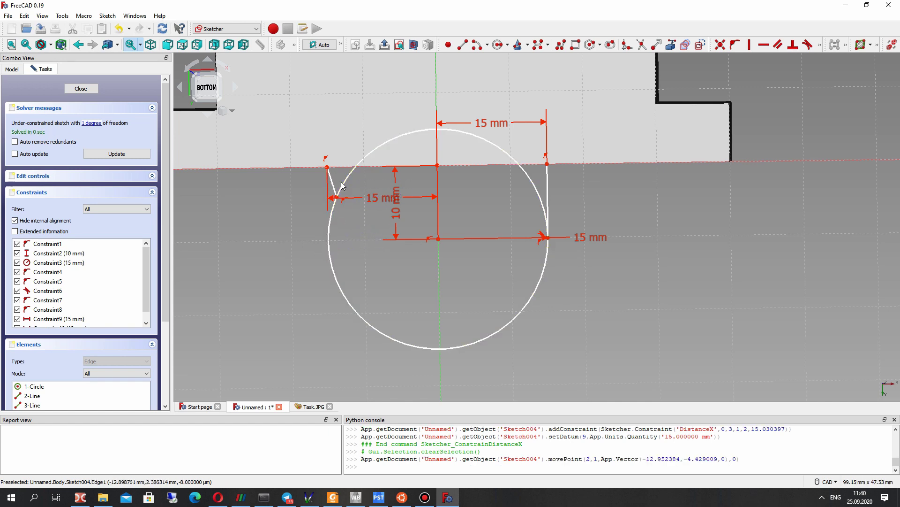
left_click(336, 197)
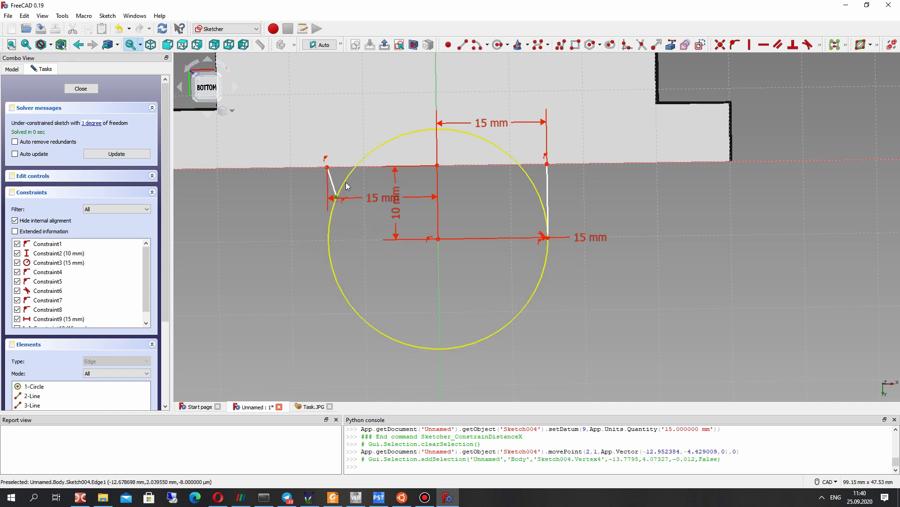
left_click(345, 184)
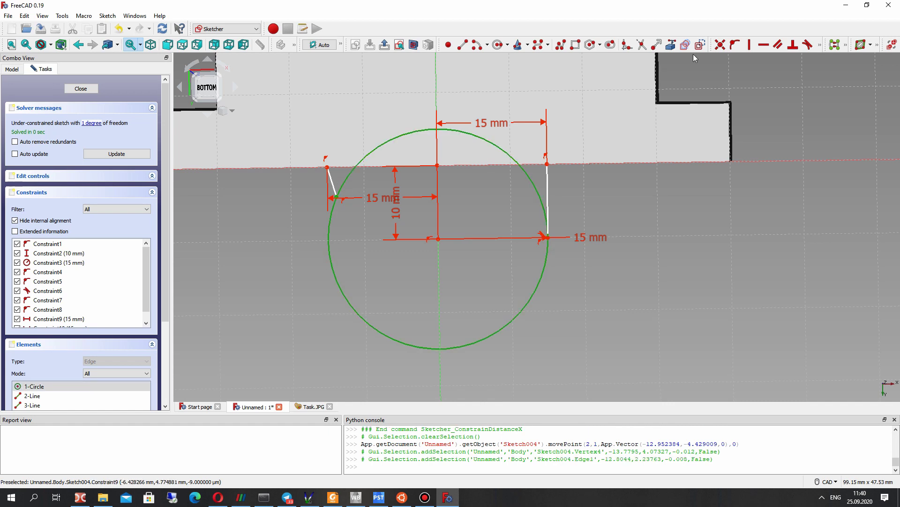
left_click(808, 45)
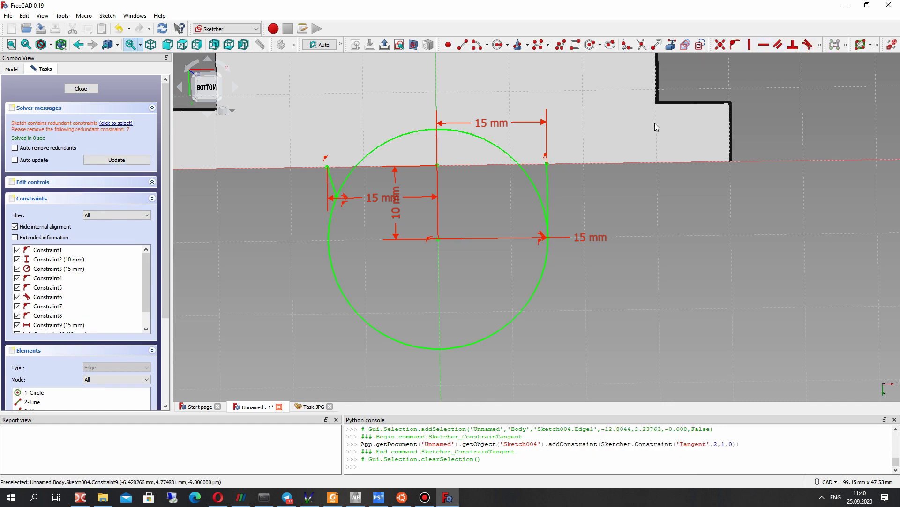
key("ctrl+z")
left_click(343, 183)
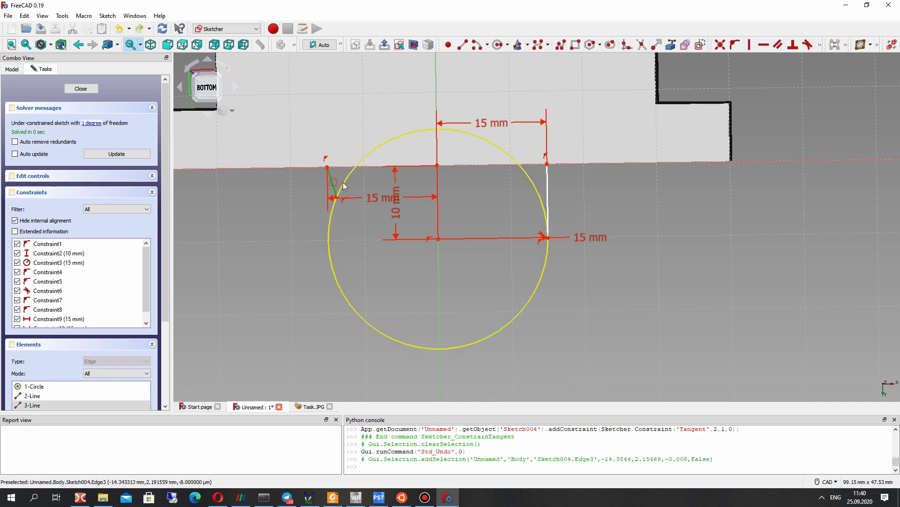
left_click(343, 186)
left_click(808, 45)
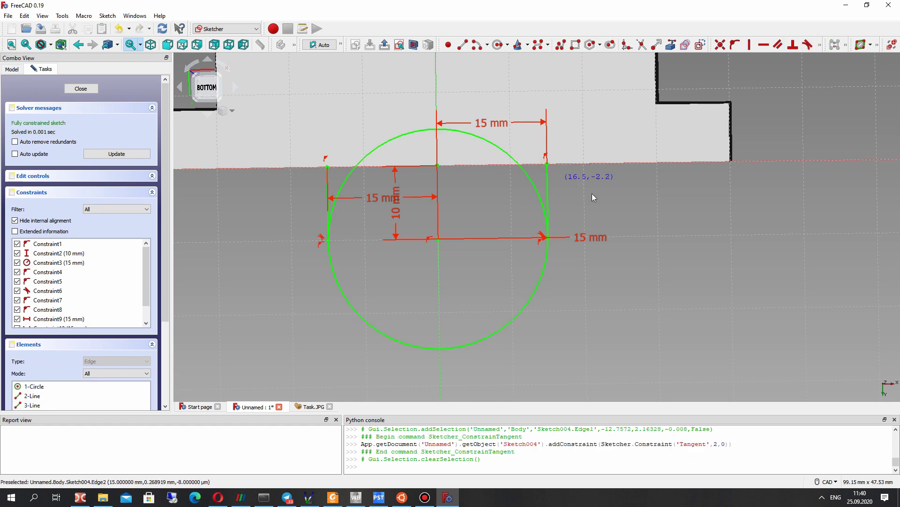
Undo the recent changes and delete the left line's tangent constraint
left_click(590, 237)
scroll(534, 192, "down", 3)
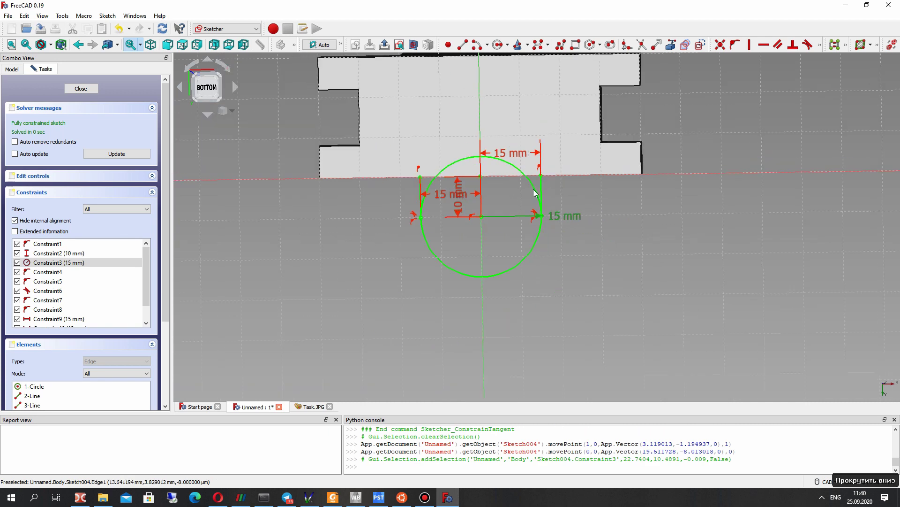
scroll(511, 196, "up", 3)
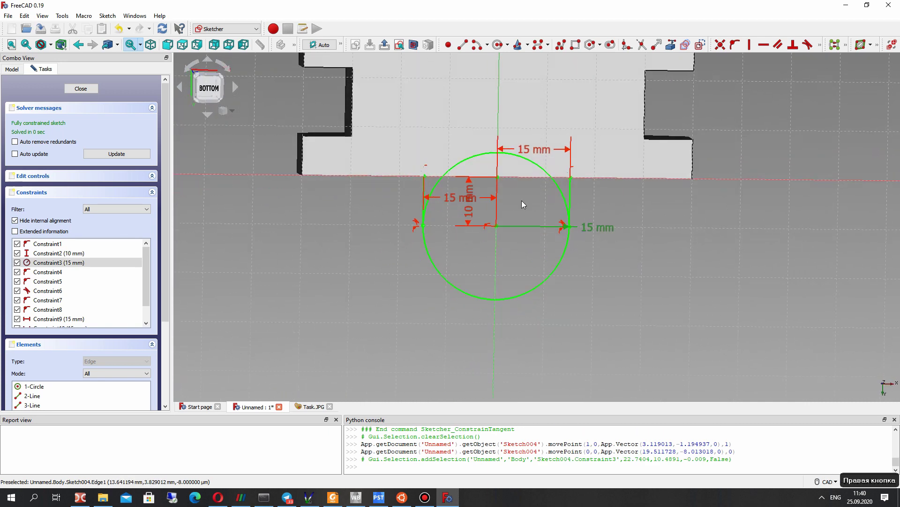
key("ctrl+z")
key("ctrl+z")
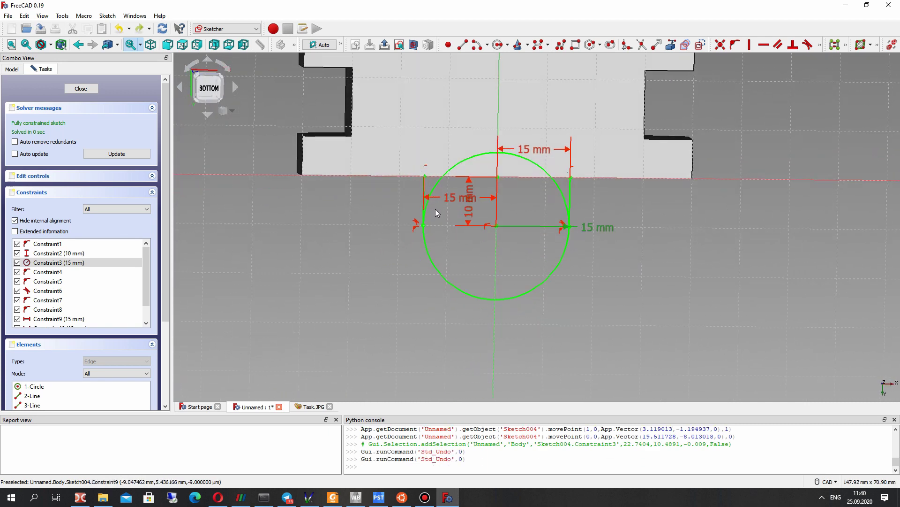
left_click(292, 266)
scroll(460, 203, "up", 1)
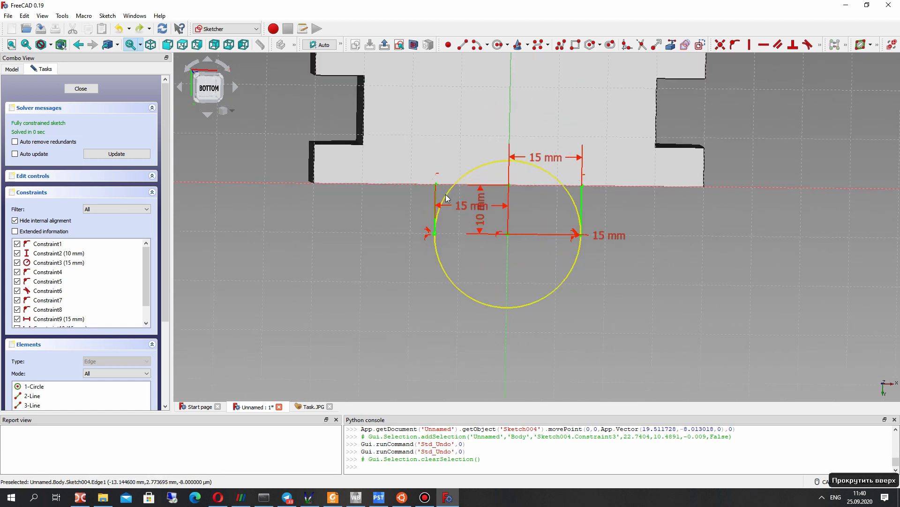
left_click(427, 231)
key("Delete")
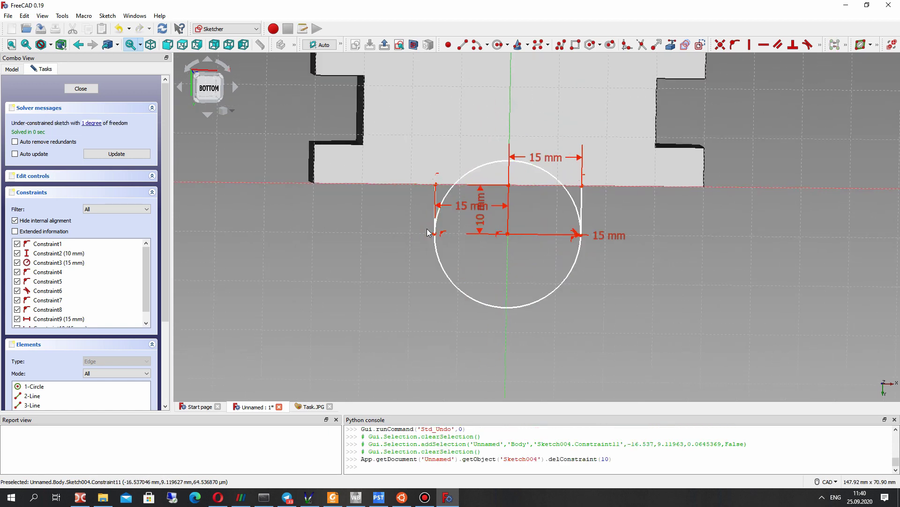
Move the line ends onto the circle and reapply the left line's tangency
right_click_drag(573, 191, 569, 183)
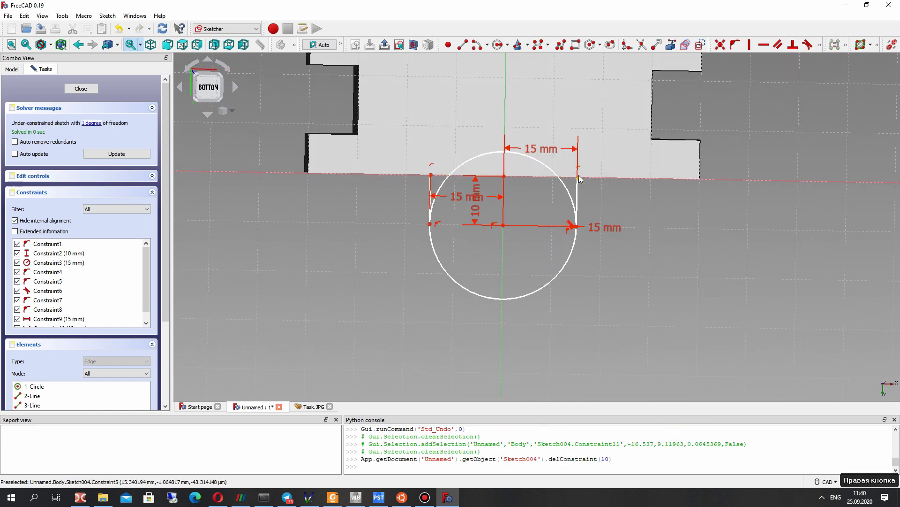
left_click_drag(577, 194, 561, 204)
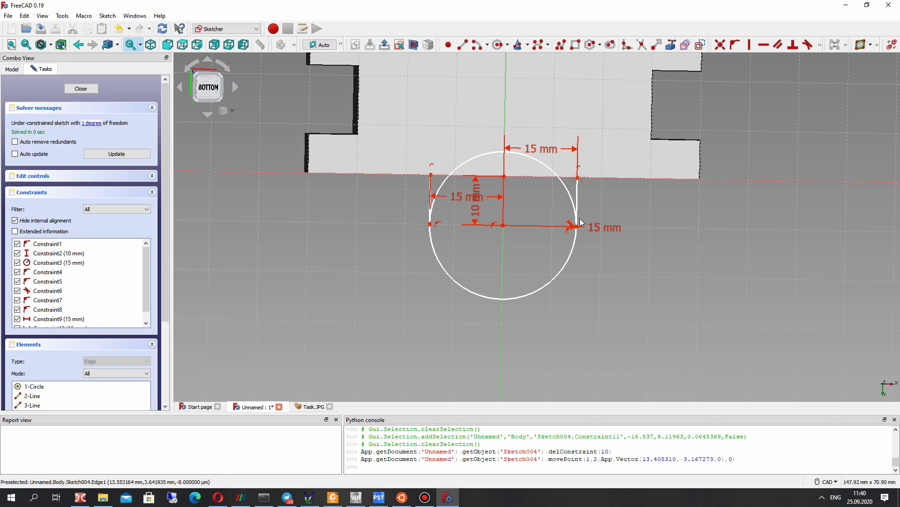
left_click_drag(437, 212, 433, 208)
left_click(432, 193)
left_click(440, 194)
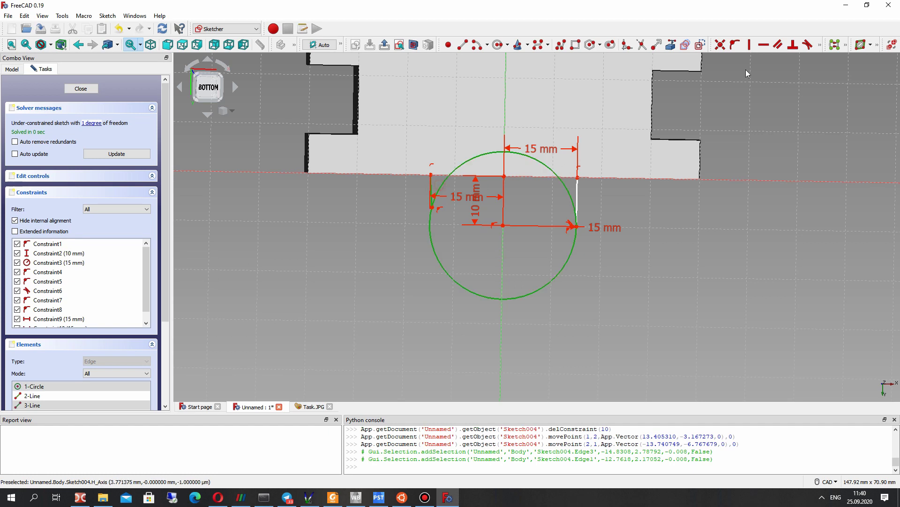
left_click(812, 45)
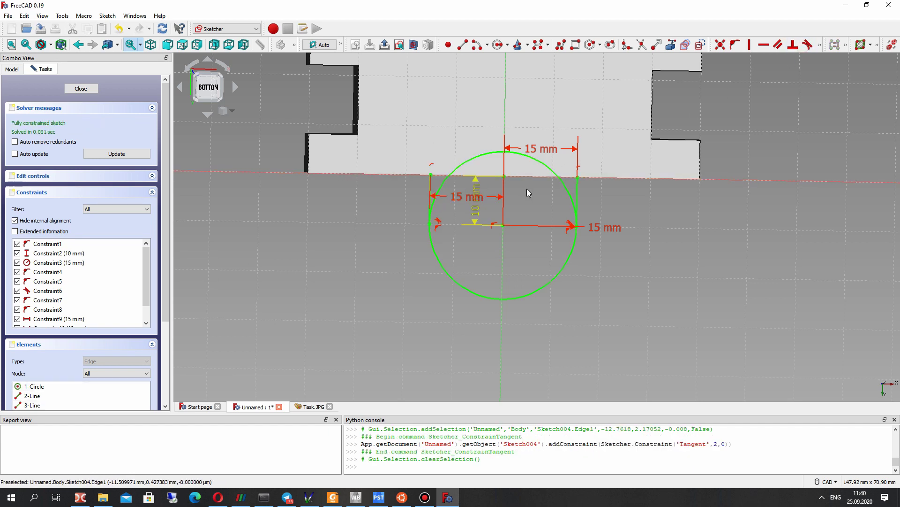
right_click_drag(527, 194, 519, 196)
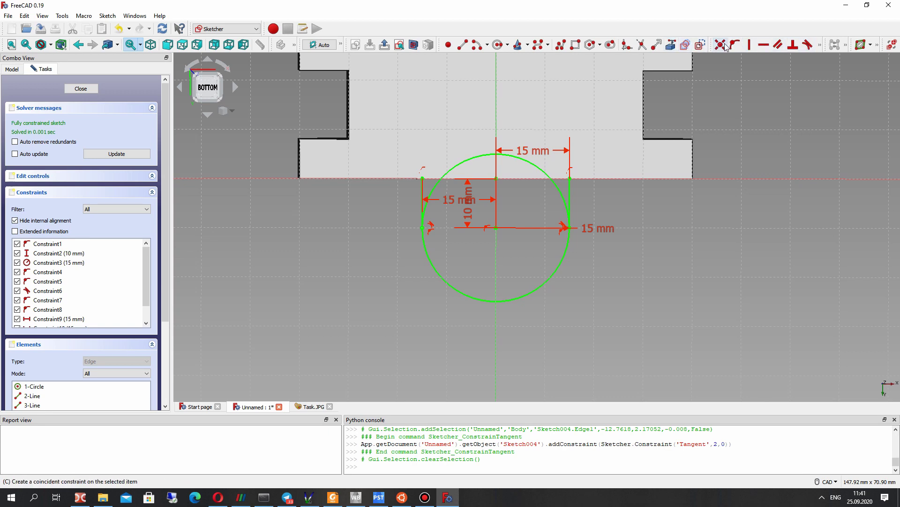
Trim away the circle's upper part and close the U-shape with a top line
left_click(641, 46)
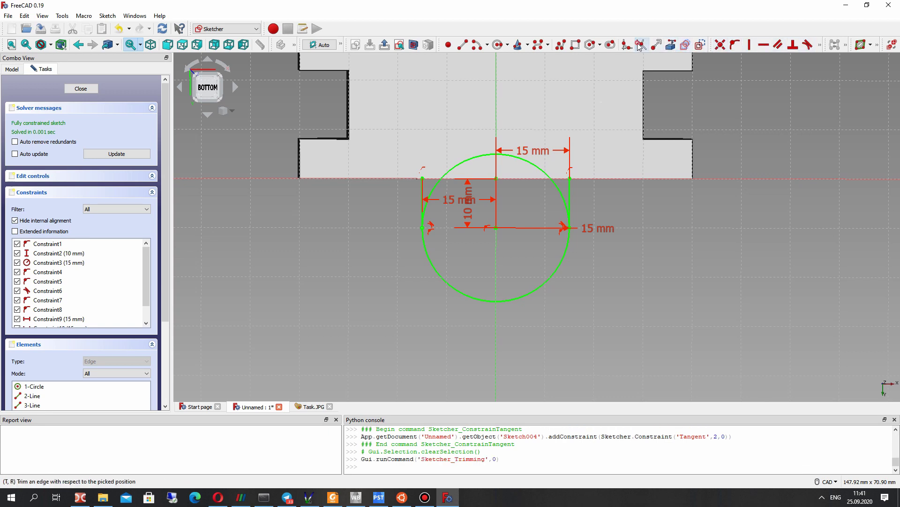
left_click(546, 174)
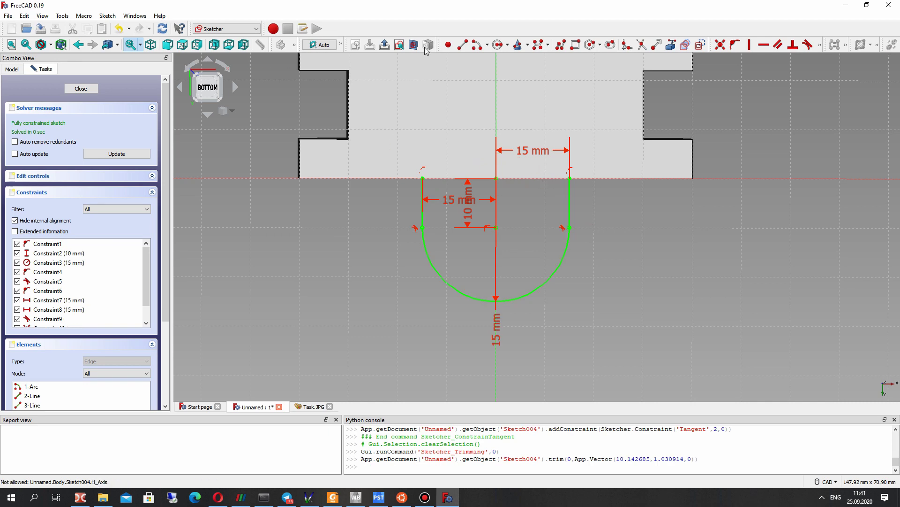
left_click(463, 45)
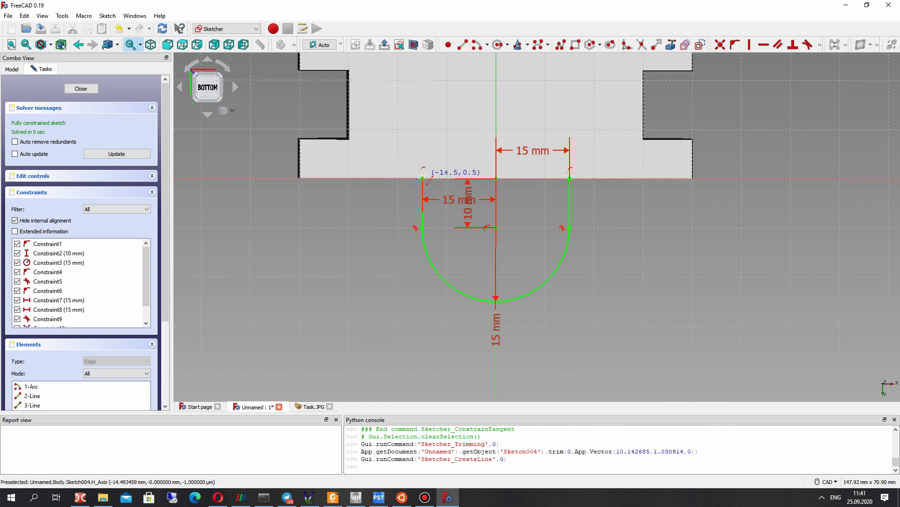
left_click(463, 45)
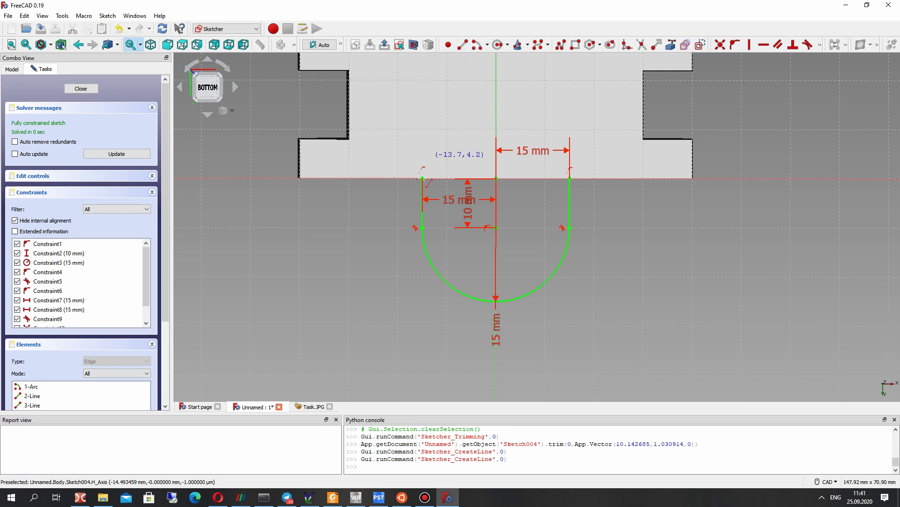
left_click(422, 178)
left_click(570, 177)
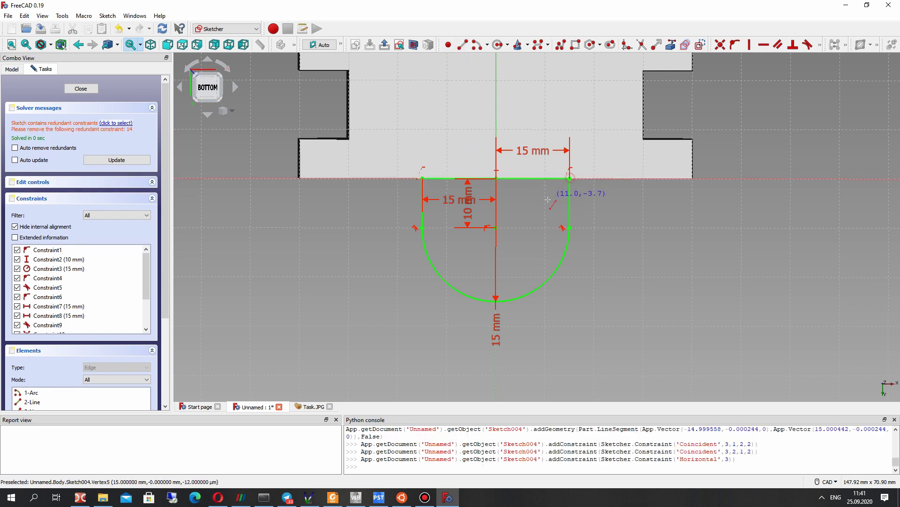
Delete the redundant Constraint14 and view the Task.JPG drawing
scroll(476, 202, "up", 3)
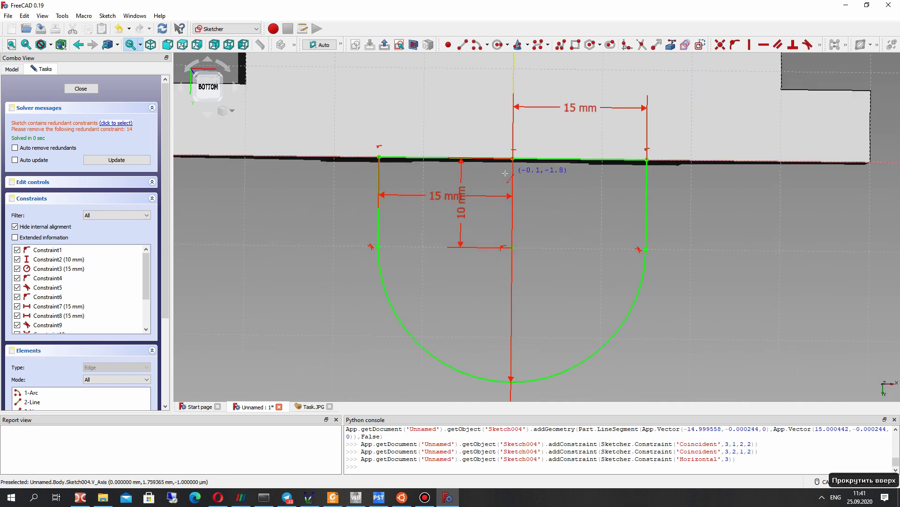
scroll(505, 173, "down", 3)
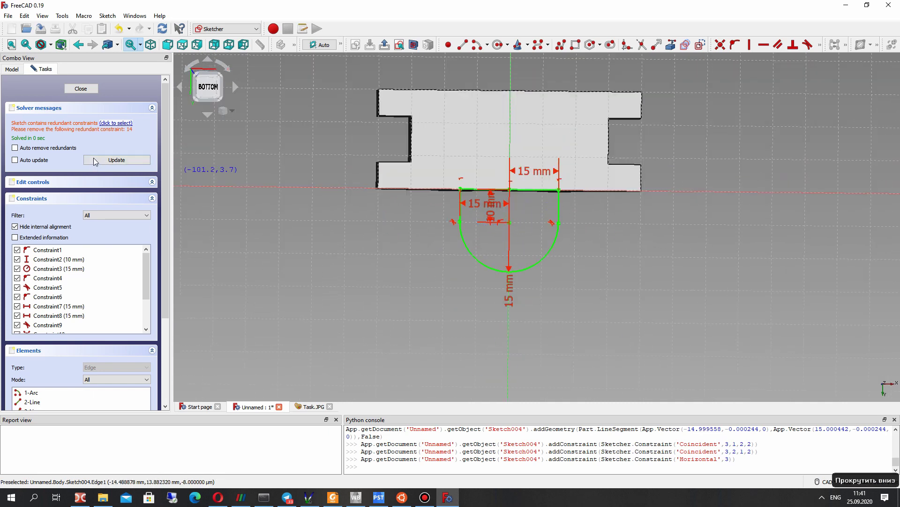
scroll(45, 315, "down", 4)
right_click(53, 303)
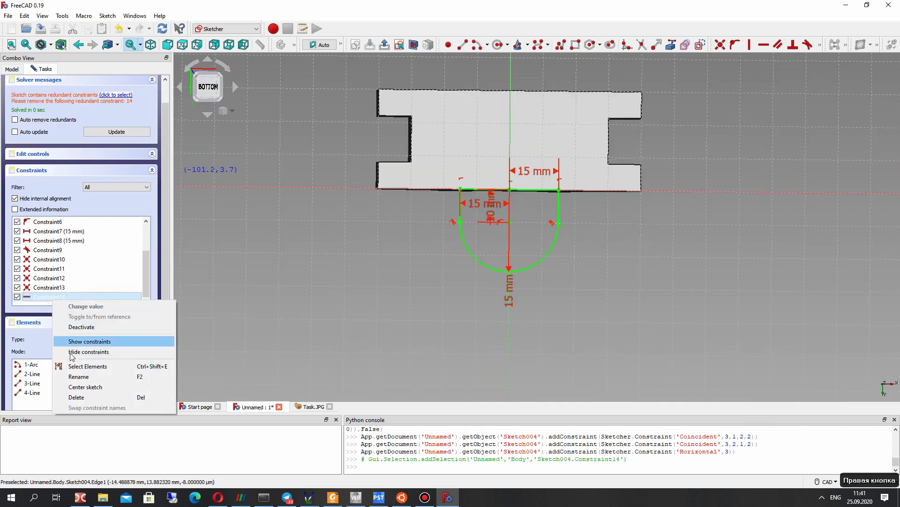
left_click(70, 398)
scroll(395, 263, "up", 2)
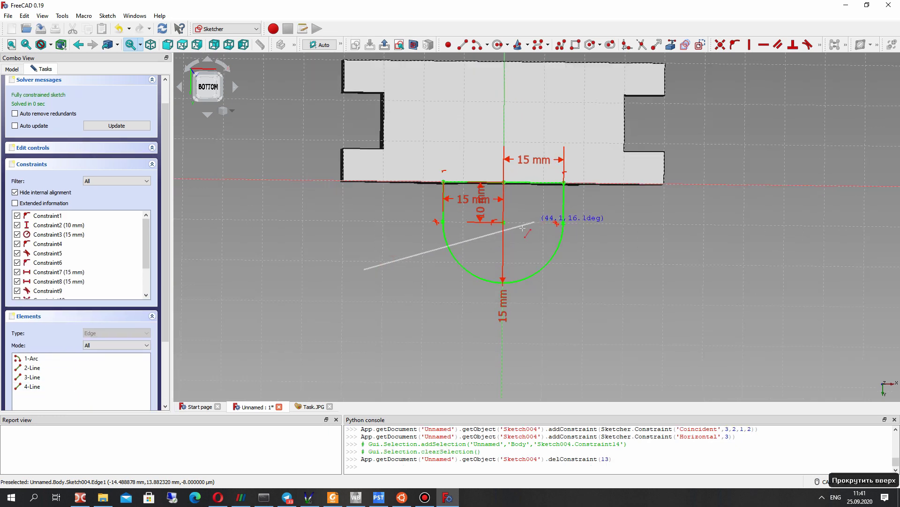
left_click(312, 406)
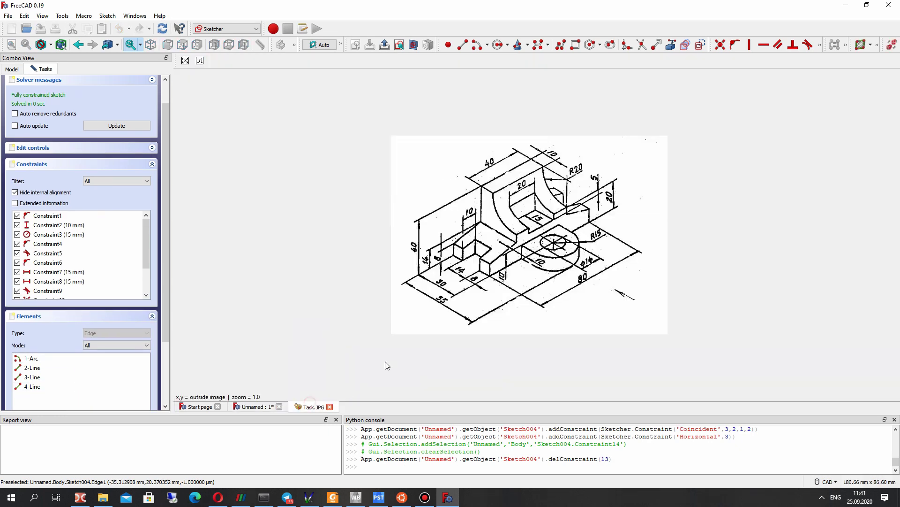
After checking the reference drawing, draw a circle centred on the boss sketch's arc
left_click(256, 407)
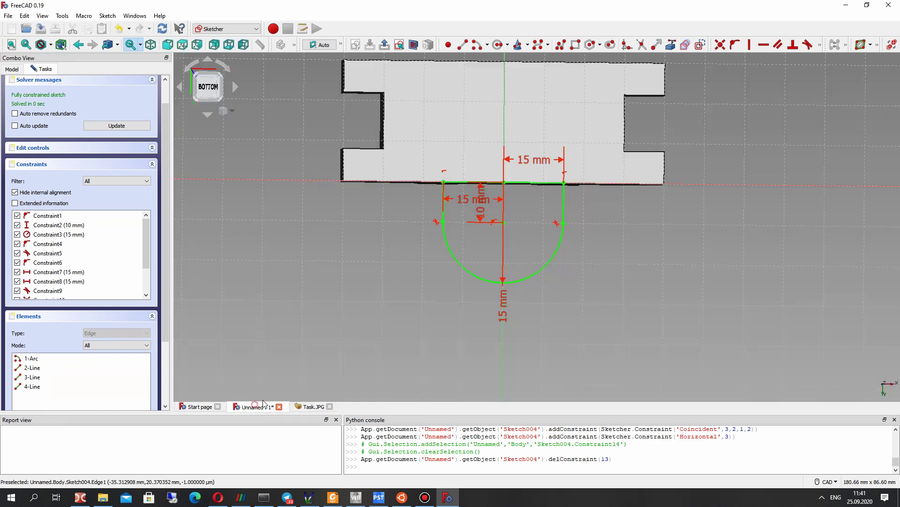
left_click(303, 406)
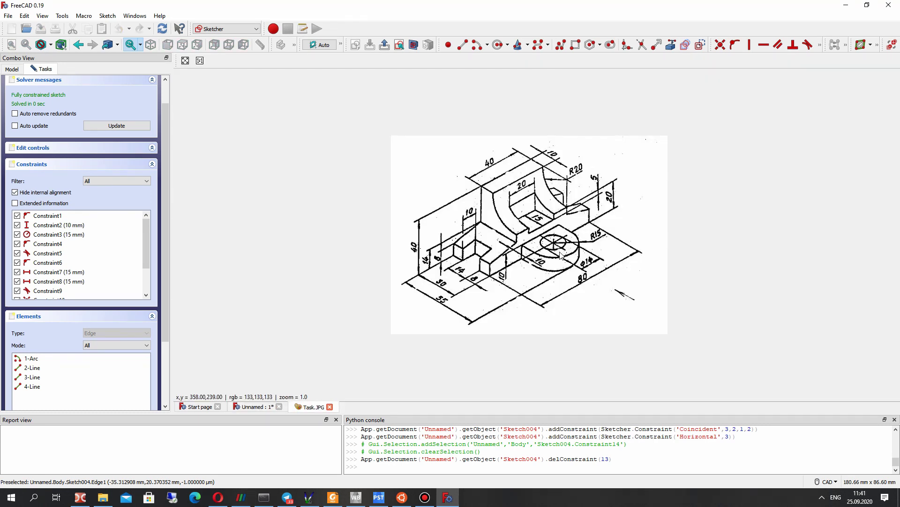
left_click(256, 406)
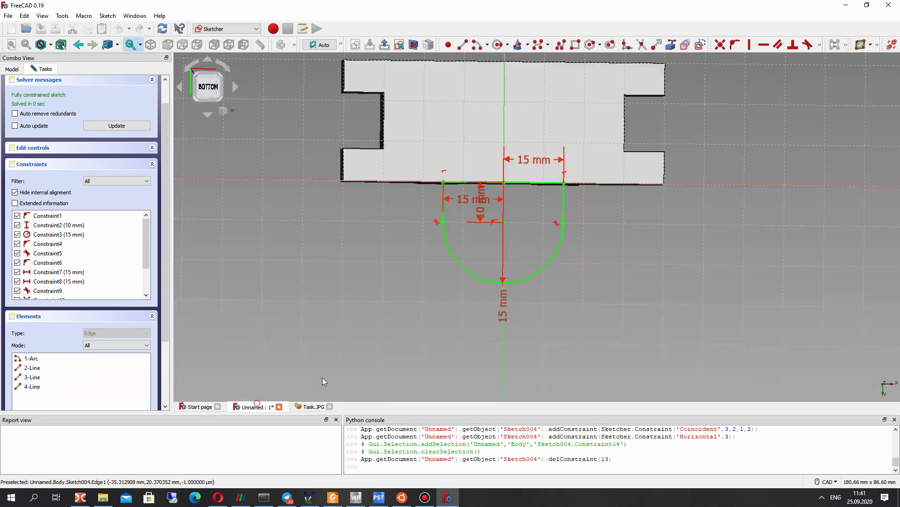
left_click(507, 45)
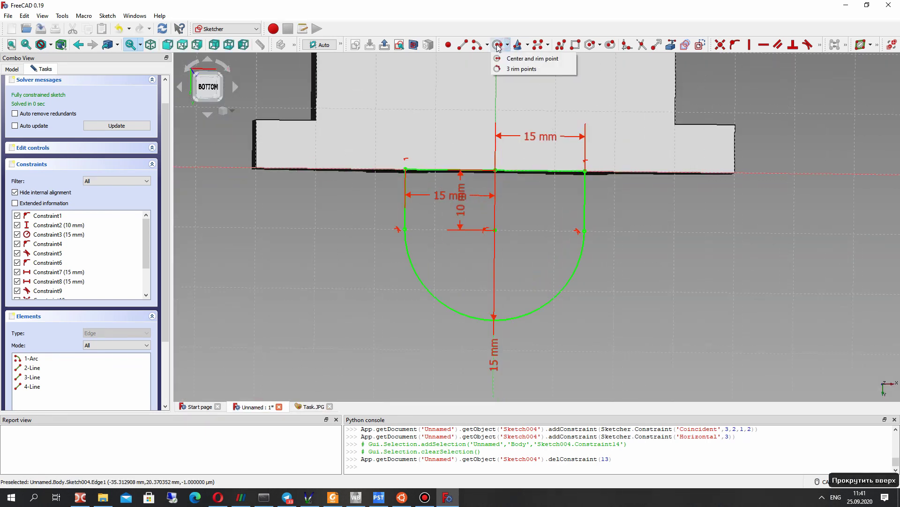
left_click(497, 44)
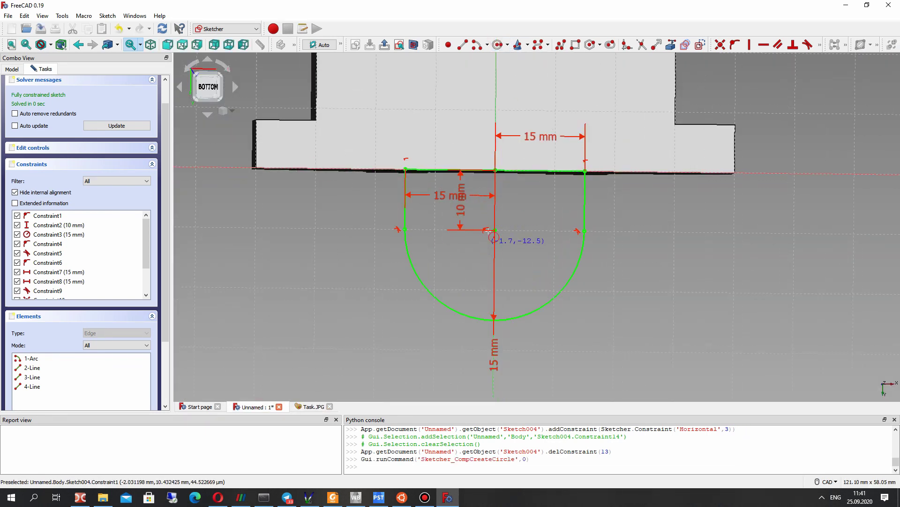
left_click(496, 230)
left_click(529, 193)
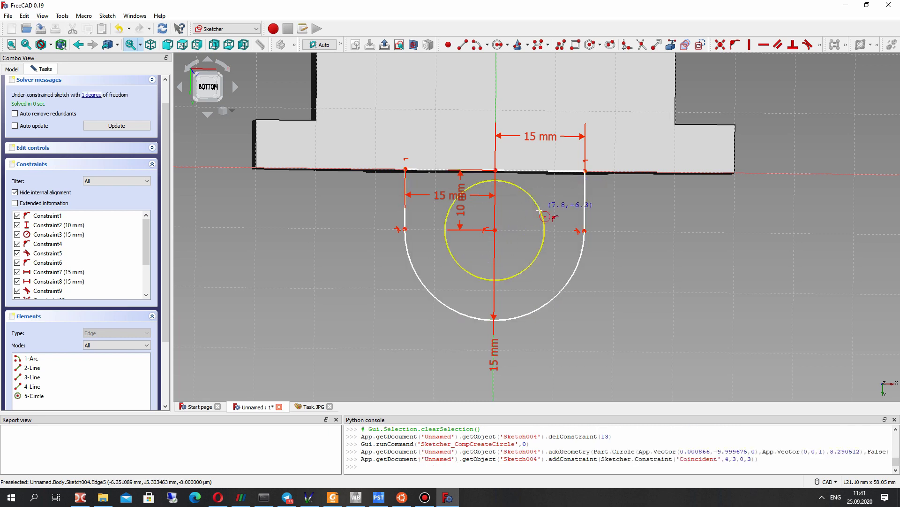
left_click(539, 208)
Constrain the new circle to a 14 mm diameter, fully constraining the sketch
left_click(821, 45)
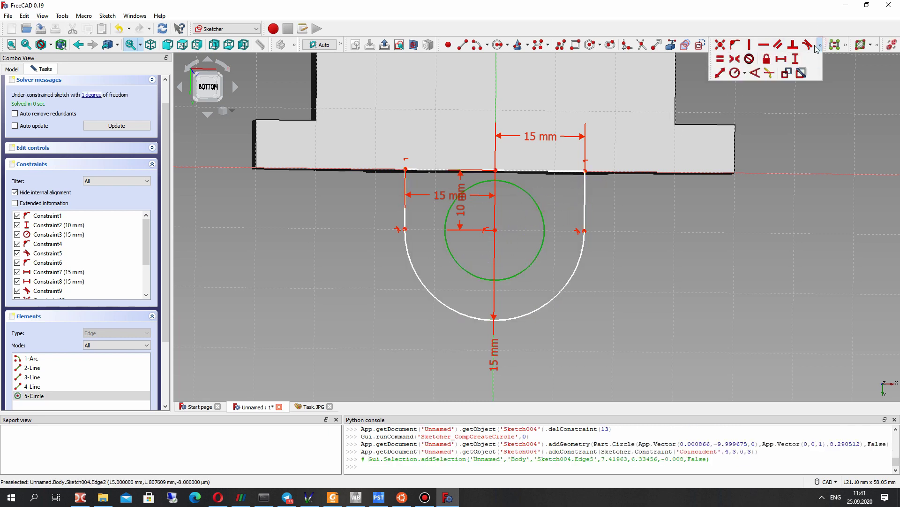
left_click(745, 74)
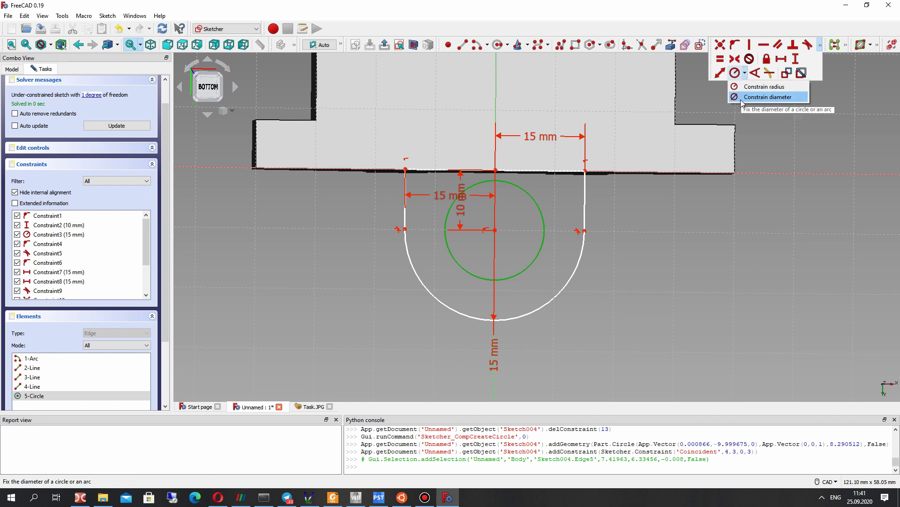
left_click(767, 97)
key("Return")
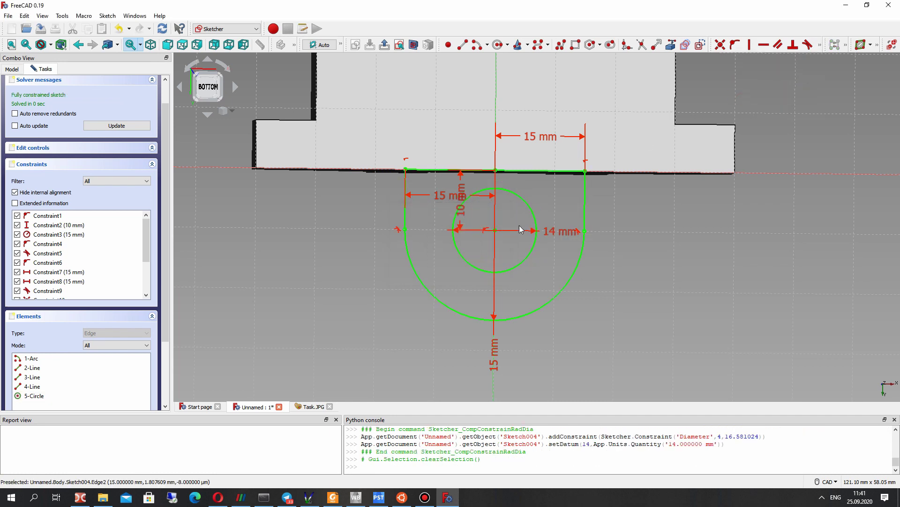
mouse_move(454, 226)
right_mouse_down()
mouse_move(466, 196)
mouse_move(294, 340)
mouse_move(591, 232)
mouse_move(546, 288)
mouse_move(636, 232)
mouse_move(649, 197)
mouse_move(643, 206)
right_mouse_up()
Close the boss sketch Sketch004
scroll(78, 95, "up", 2)
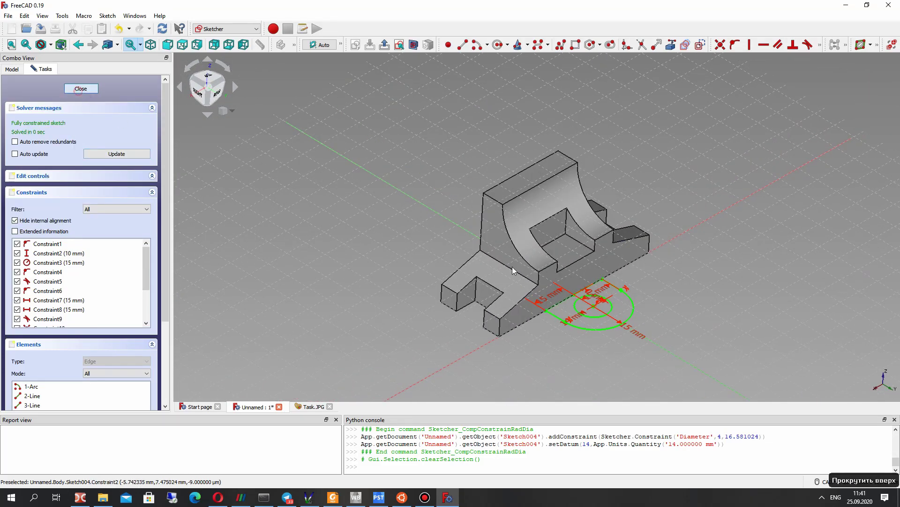
left_click(81, 89)
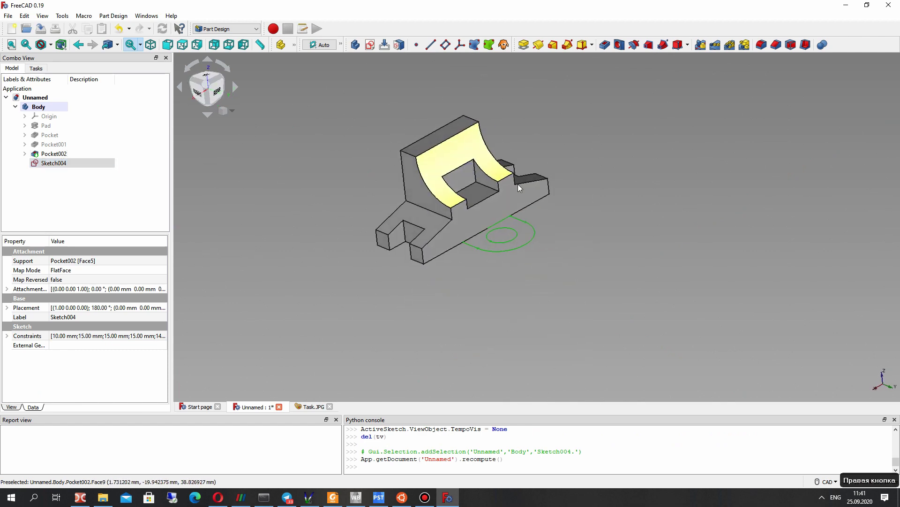
scroll(518, 183, "up", 2)
Pad Sketch004 10 mm reversed, comparing the boss against the reference drawing
left_click(524, 44)
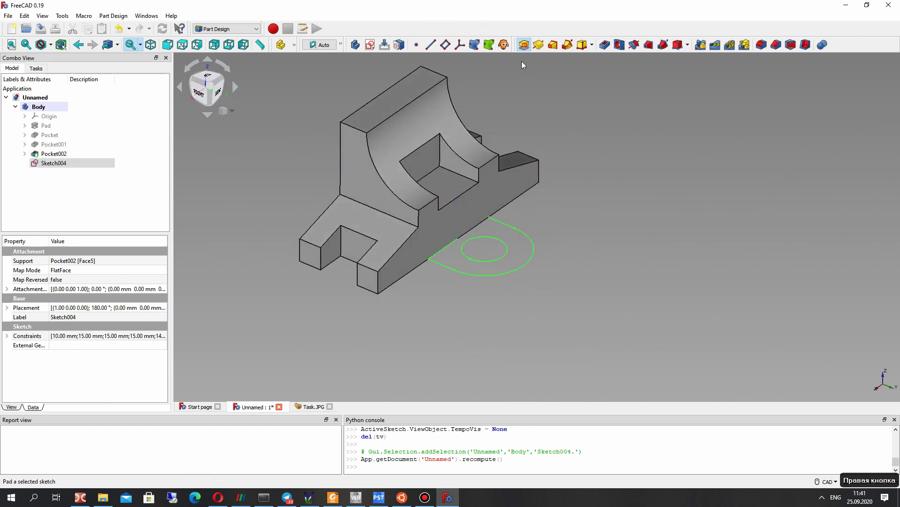
left_click(15, 160)
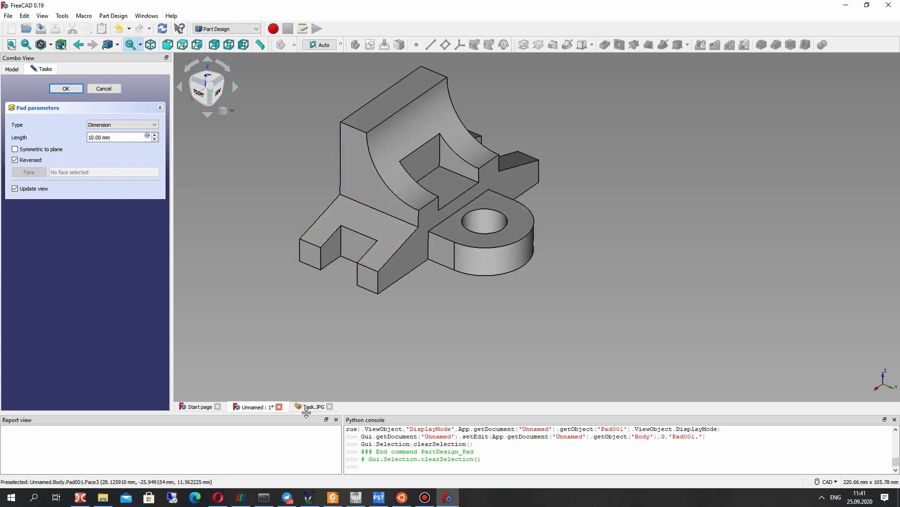
left_click(308, 407)
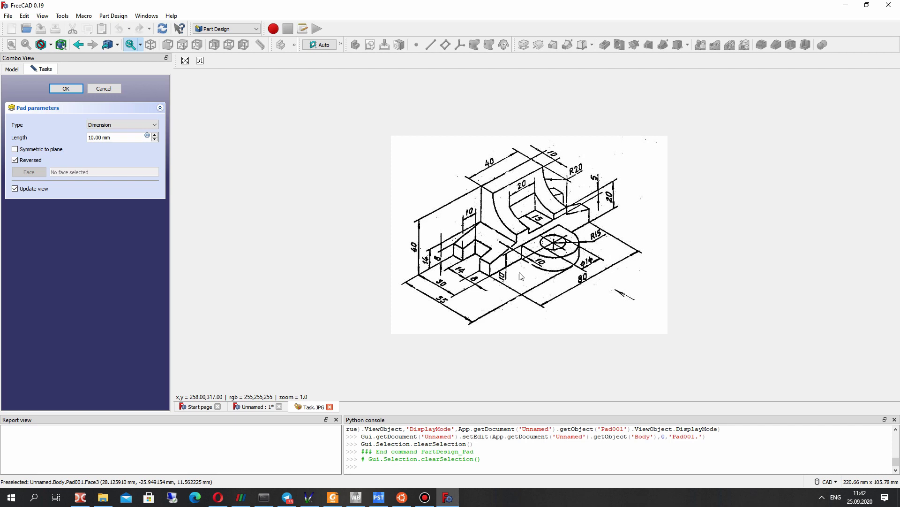
left_click(253, 406)
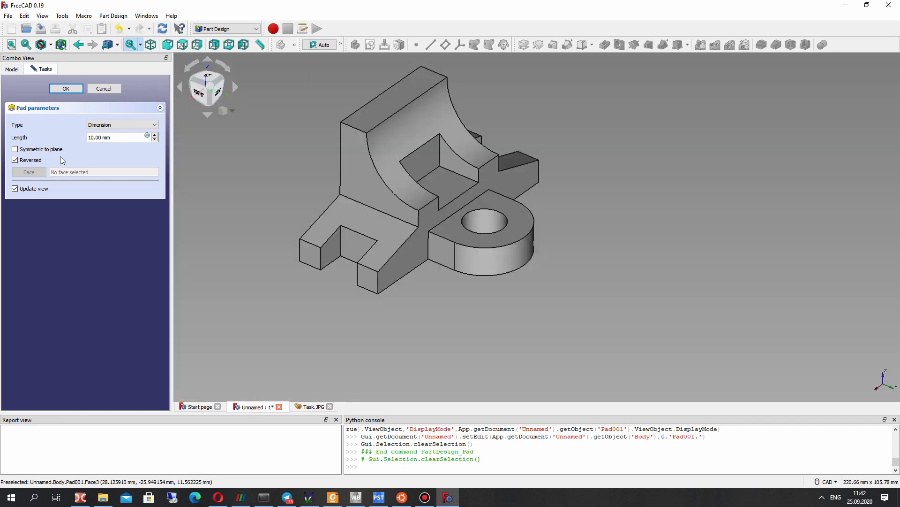
left_click(65, 89)
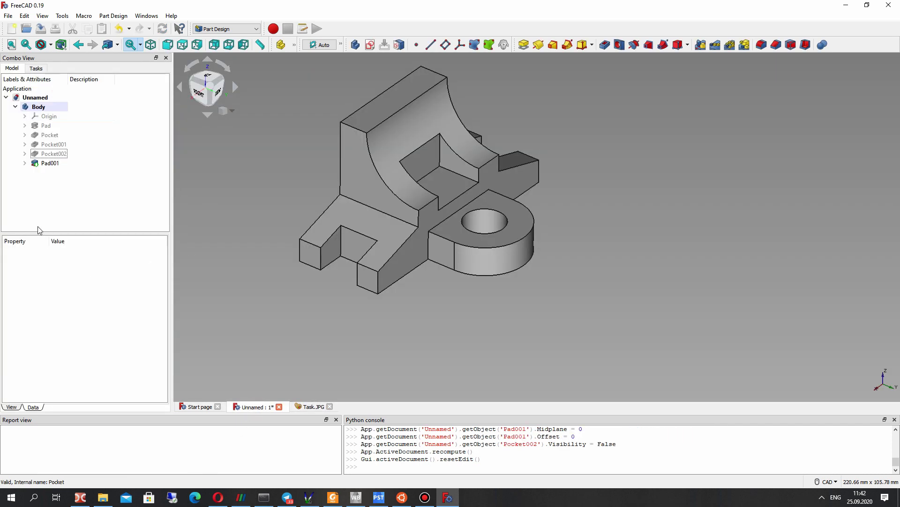
Set Pad001's Refine property to true
left_click(52, 164)
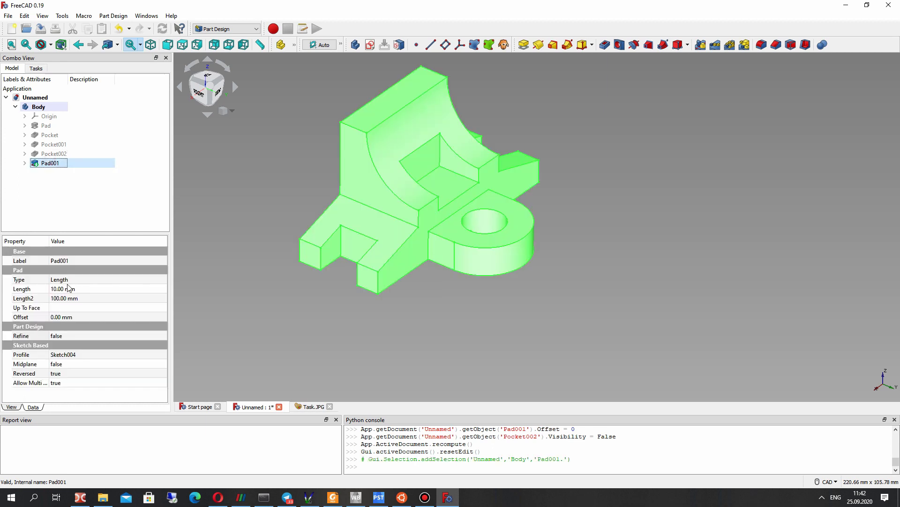
left_click(63, 336)
left_click(66, 336)
left_click(65, 351)
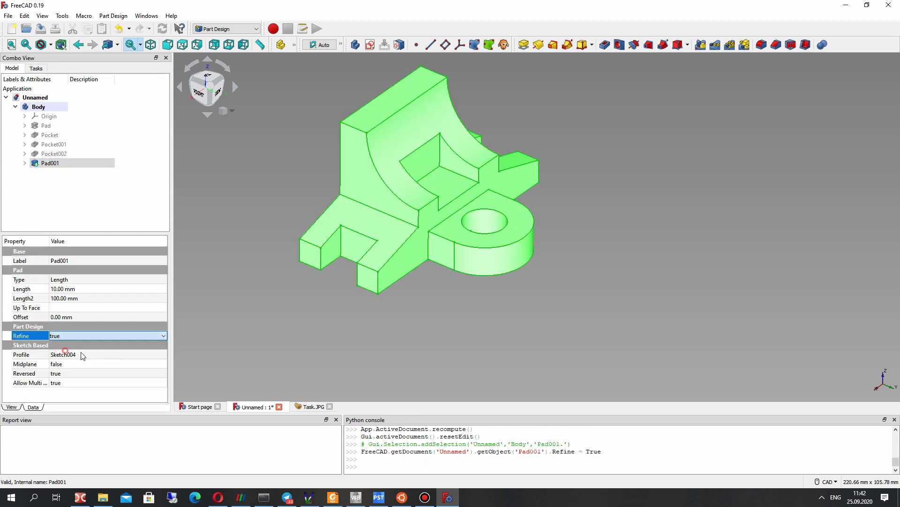
left_click(355, 352)
Orbit around the finished part, then bring up the Task.JPG reference drawing
scroll(404, 211, "up", 2)
right_click_drag(408, 220, 495, 281)
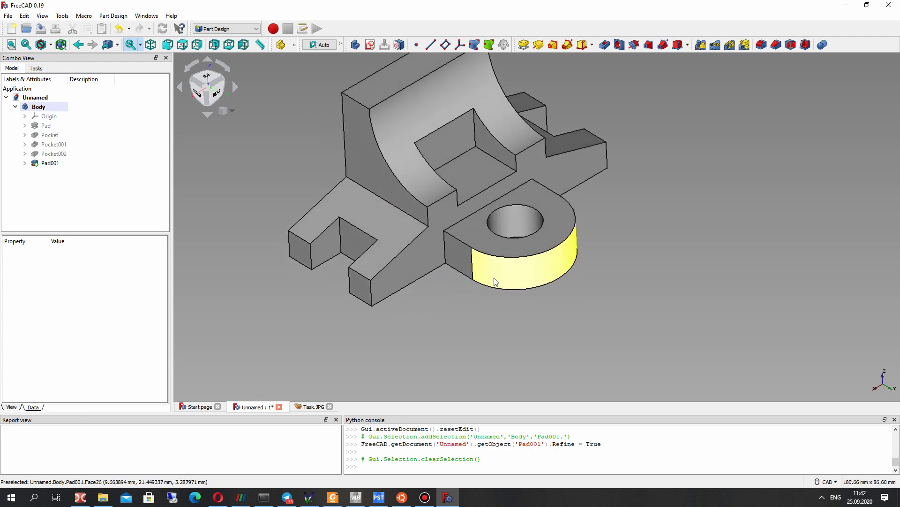
right_click_drag(496, 282, 448, 135)
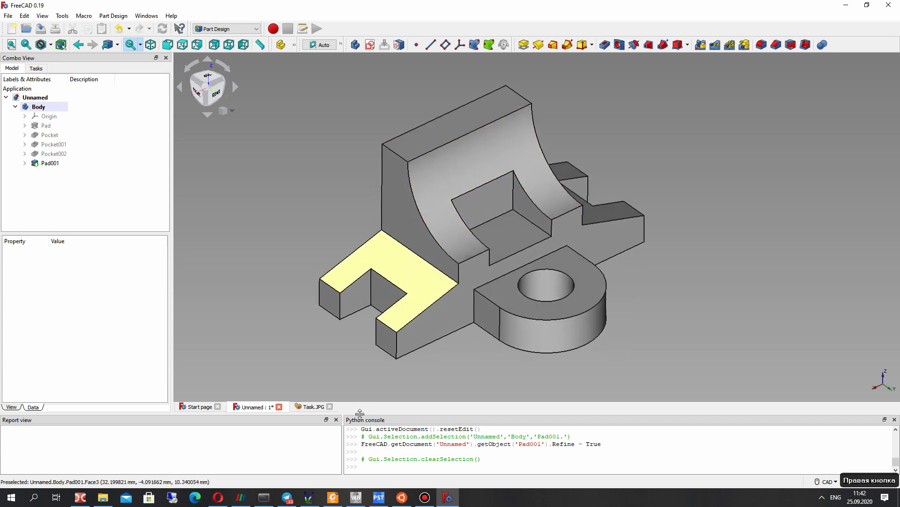
left_click(313, 407)
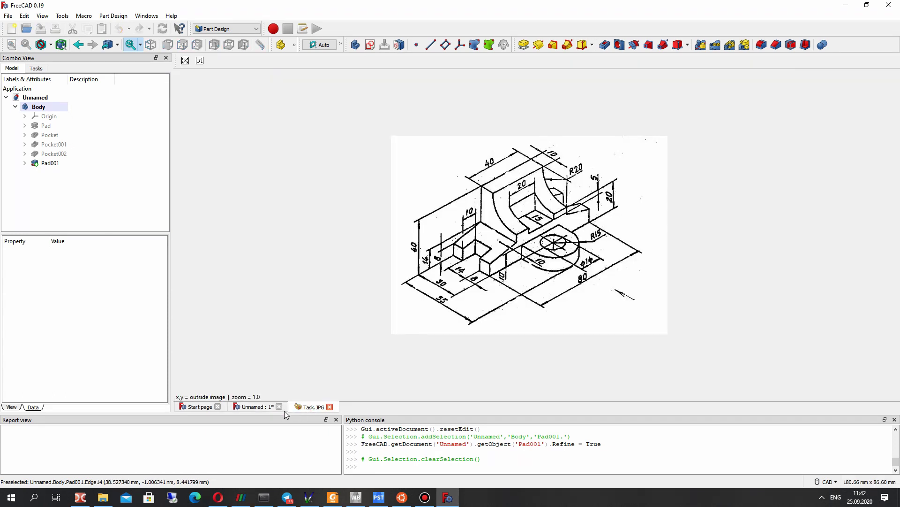